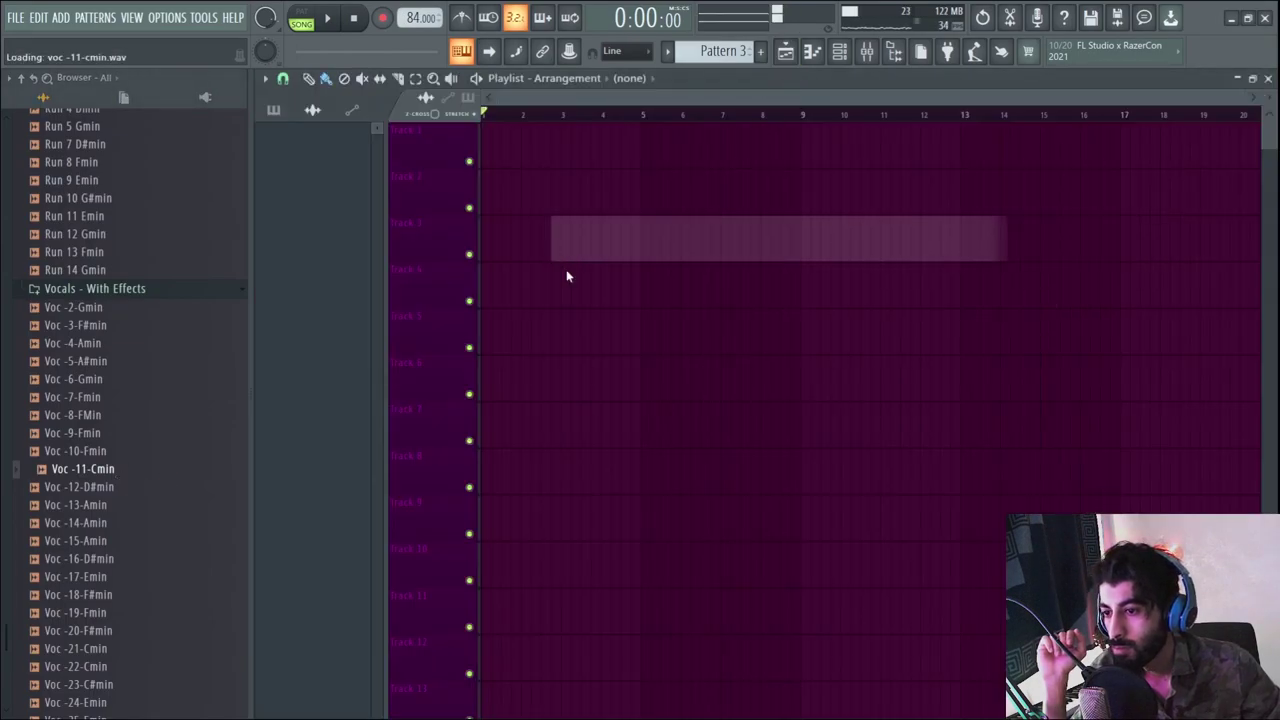
- Move the Voc -11-Cmin clip to bar 1 and delete the unused Sampler channel
mouse_move(735, 105)
left_mouse_down()
mouse_move(566, 269)
mouse_move(476, 243)
left_mouse_up()
left_click(836, 54)
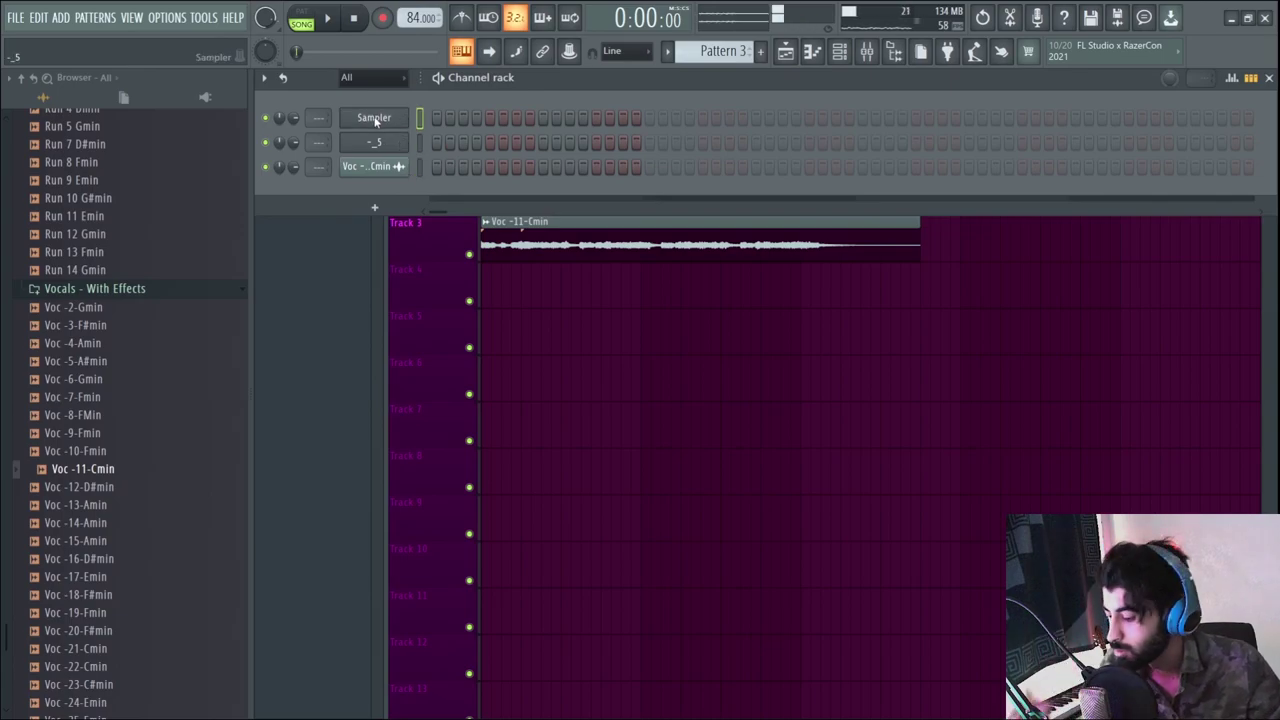
key("alt+Delete")
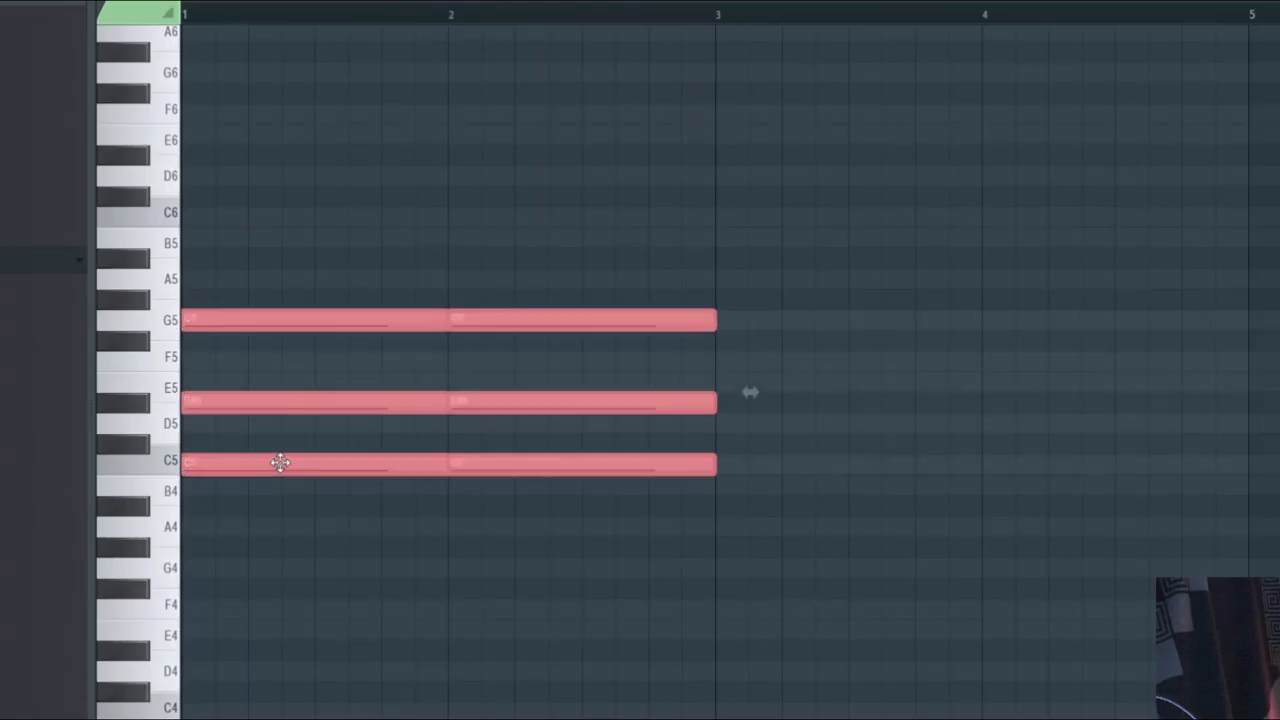
- Copy the chord into bars 3–4, paint Pattern 3 on Track 1, and move the vocal to Track 2
mouse_move(277, 463)
left_mouse_down()
mouse_move(823, 557)
mouse_move(815, 575)
left_mouse_up()
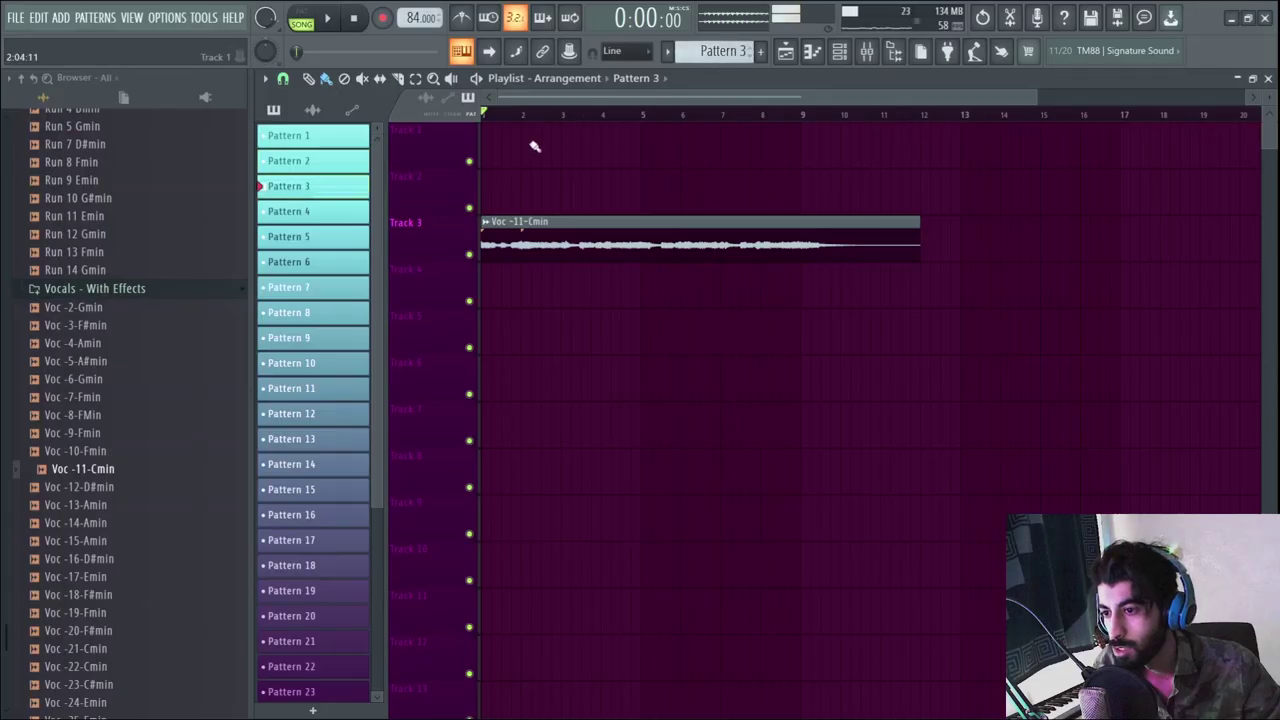
left_click(535, 147)
left_click_drag(520, 235, 520, 195)
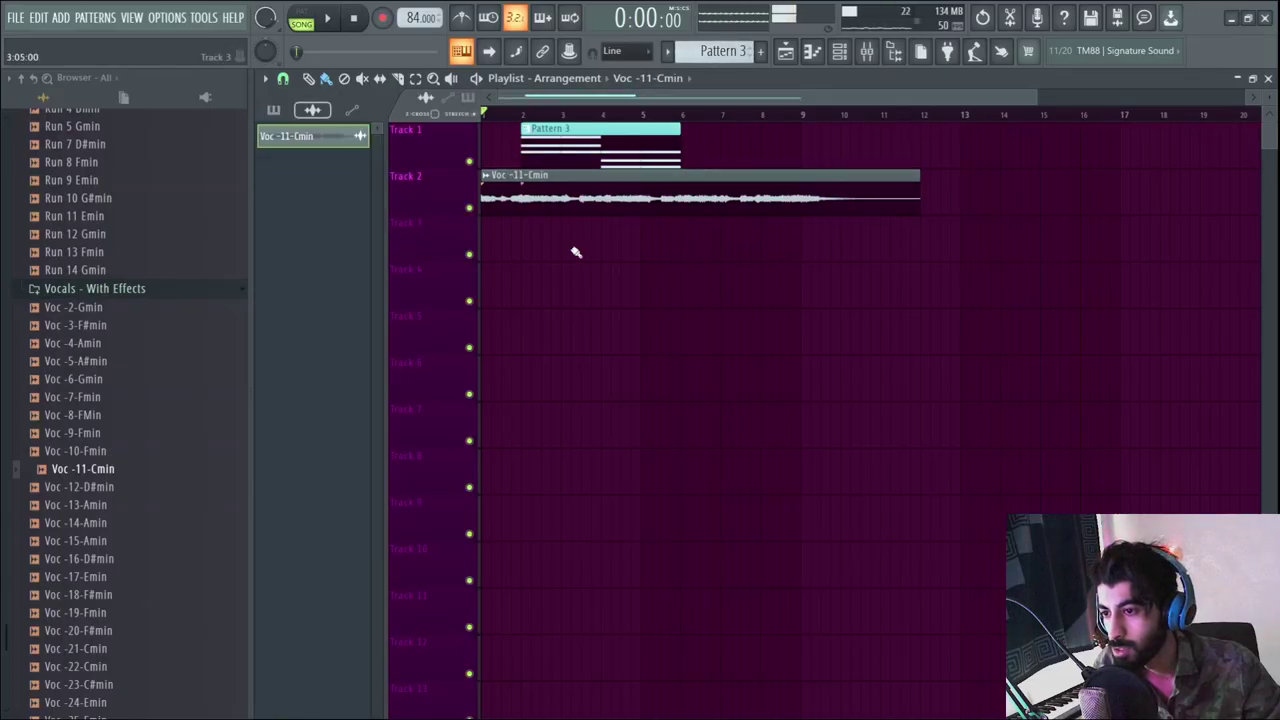
double_click(581, 144)
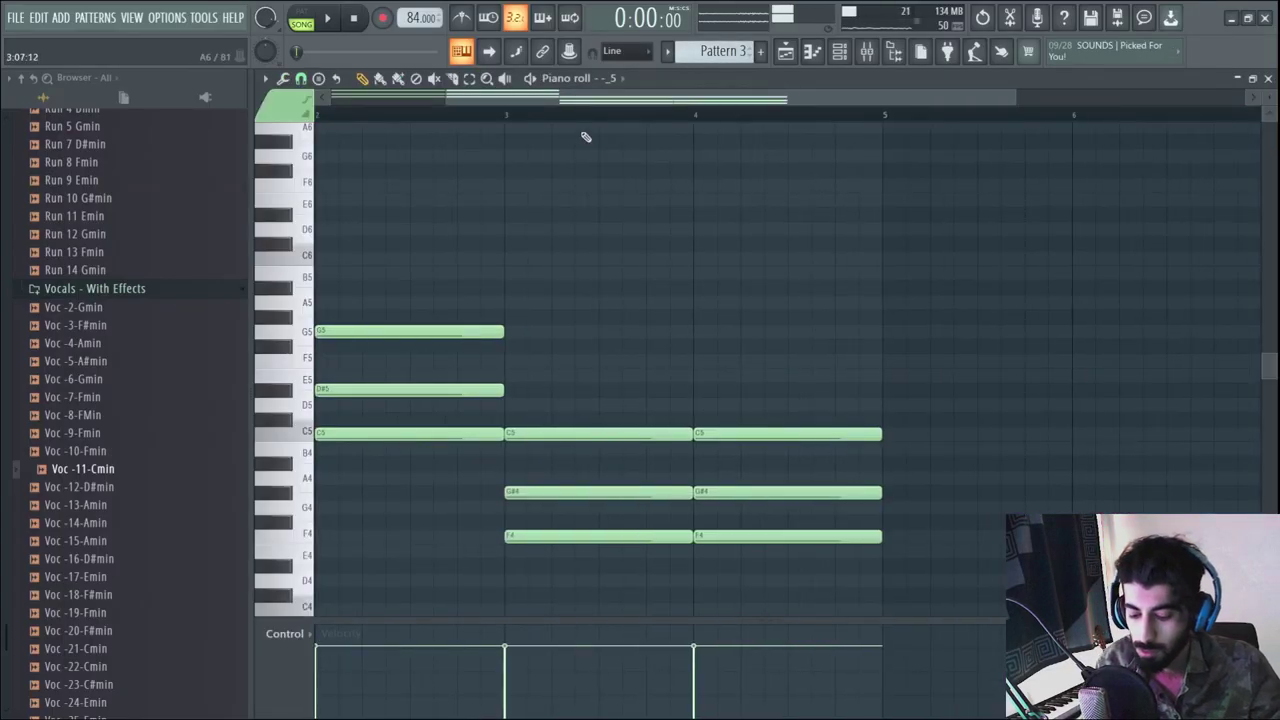
left_click(785, 51)
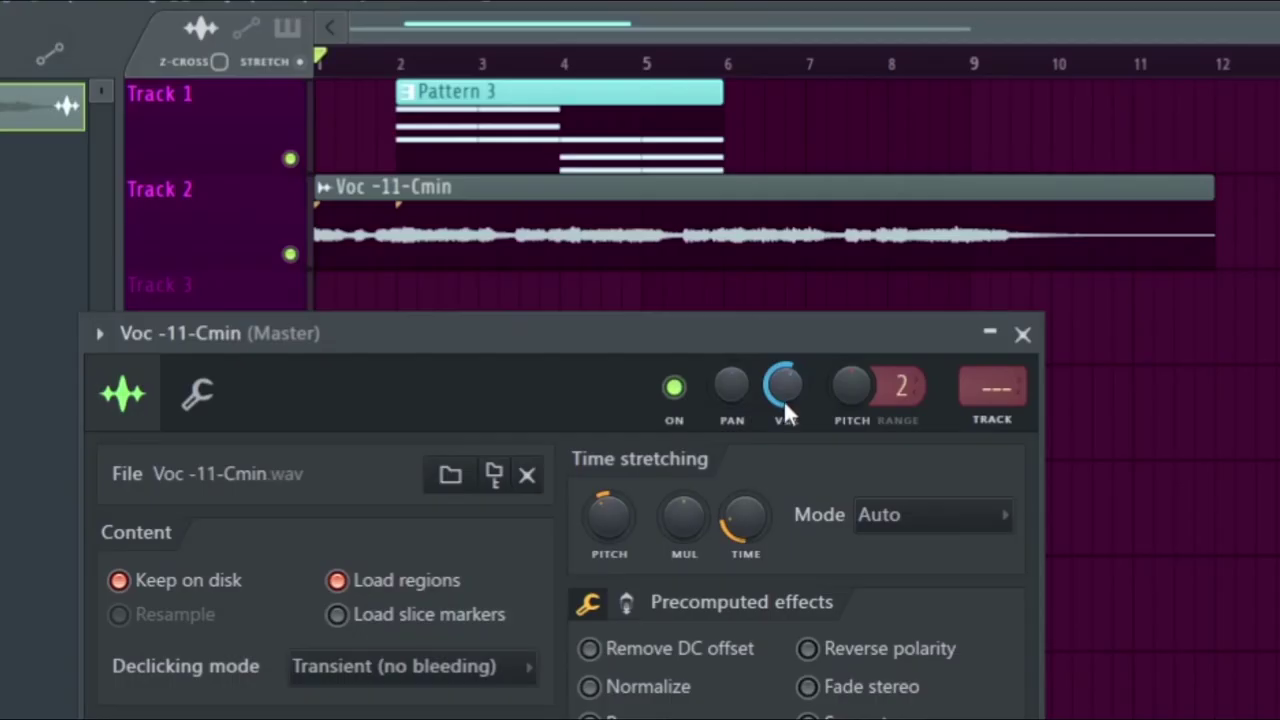
- Start playback with Pattern 3 open in the Piano roll
key("Escape")
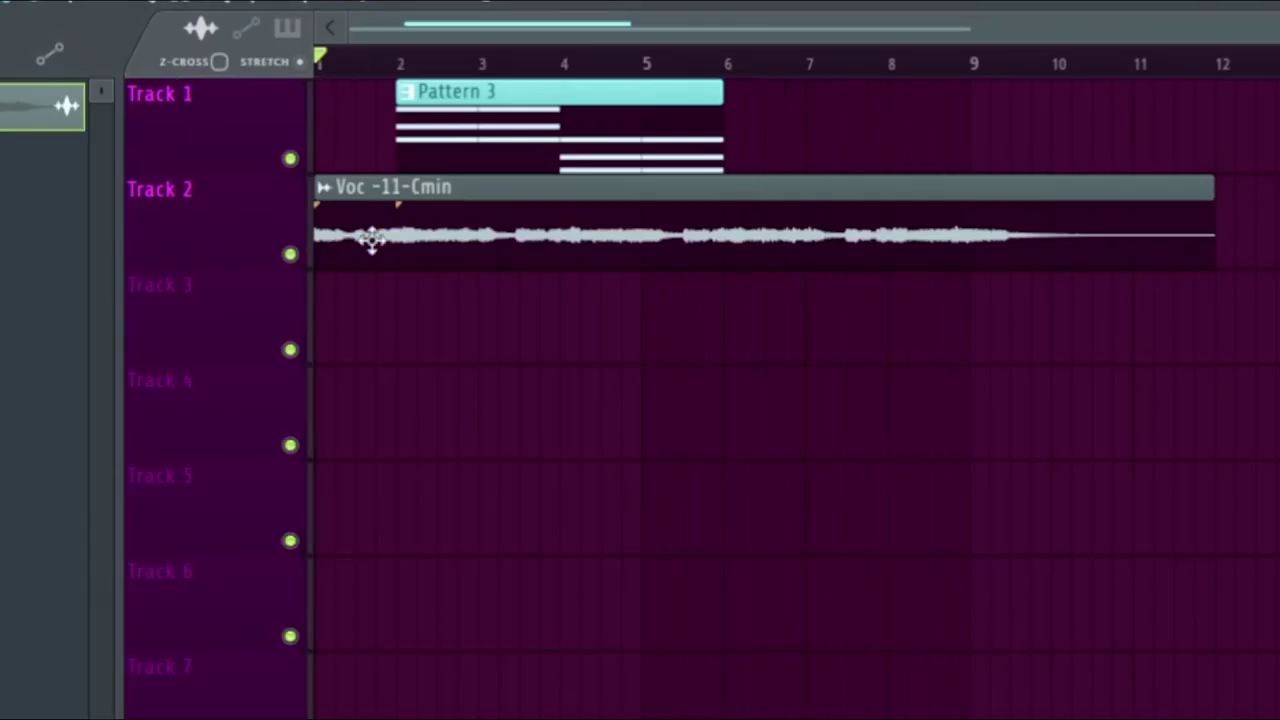
key("space")
double_click(497, 117)
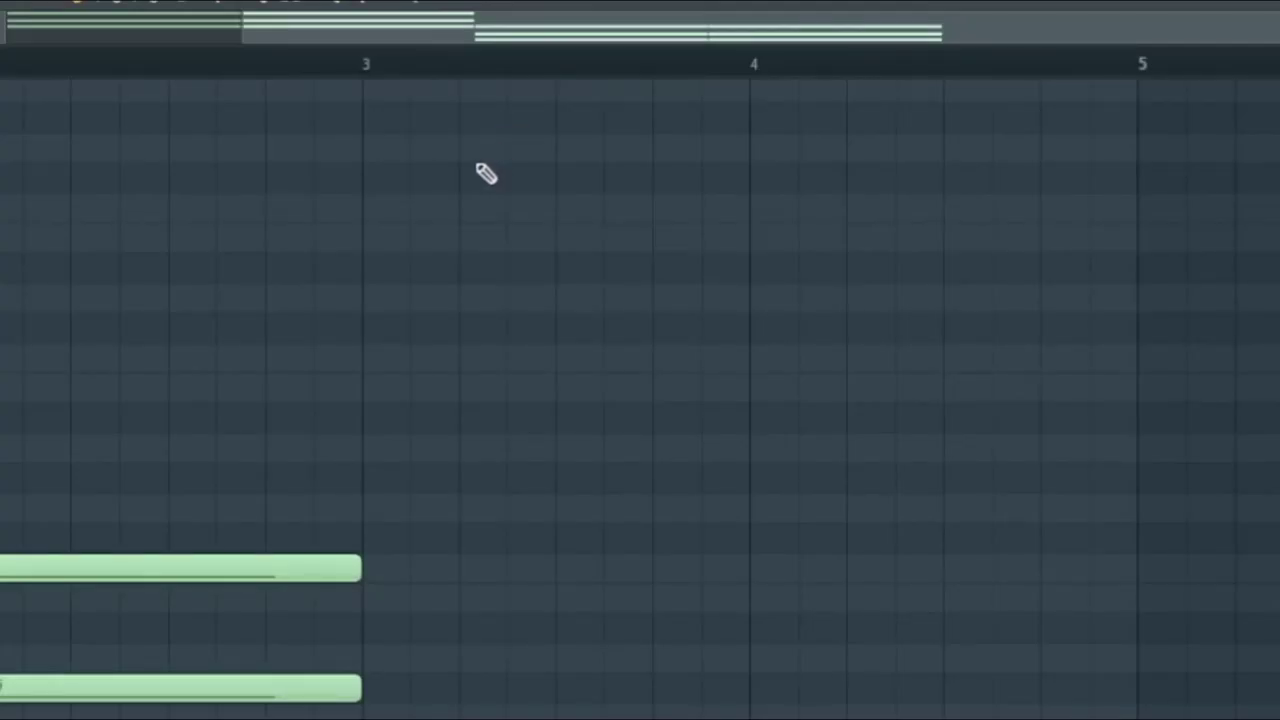
key("ctrl+a")
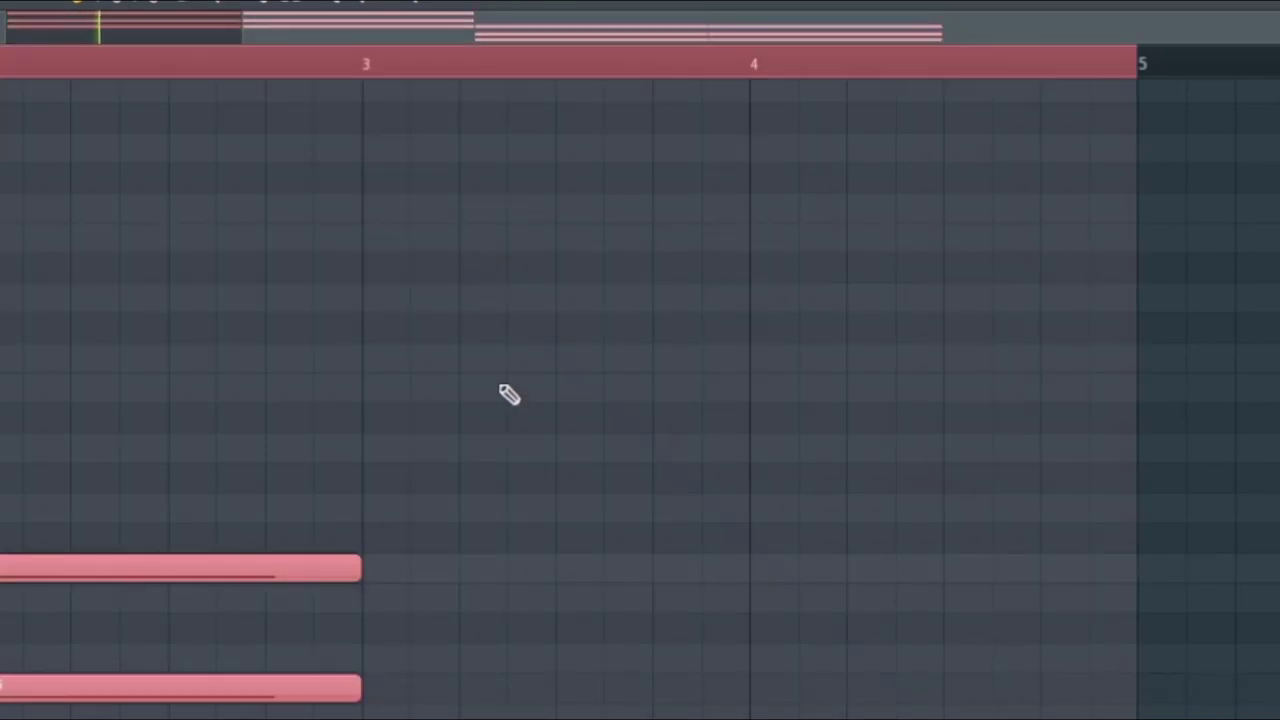
key("ctrl+d")
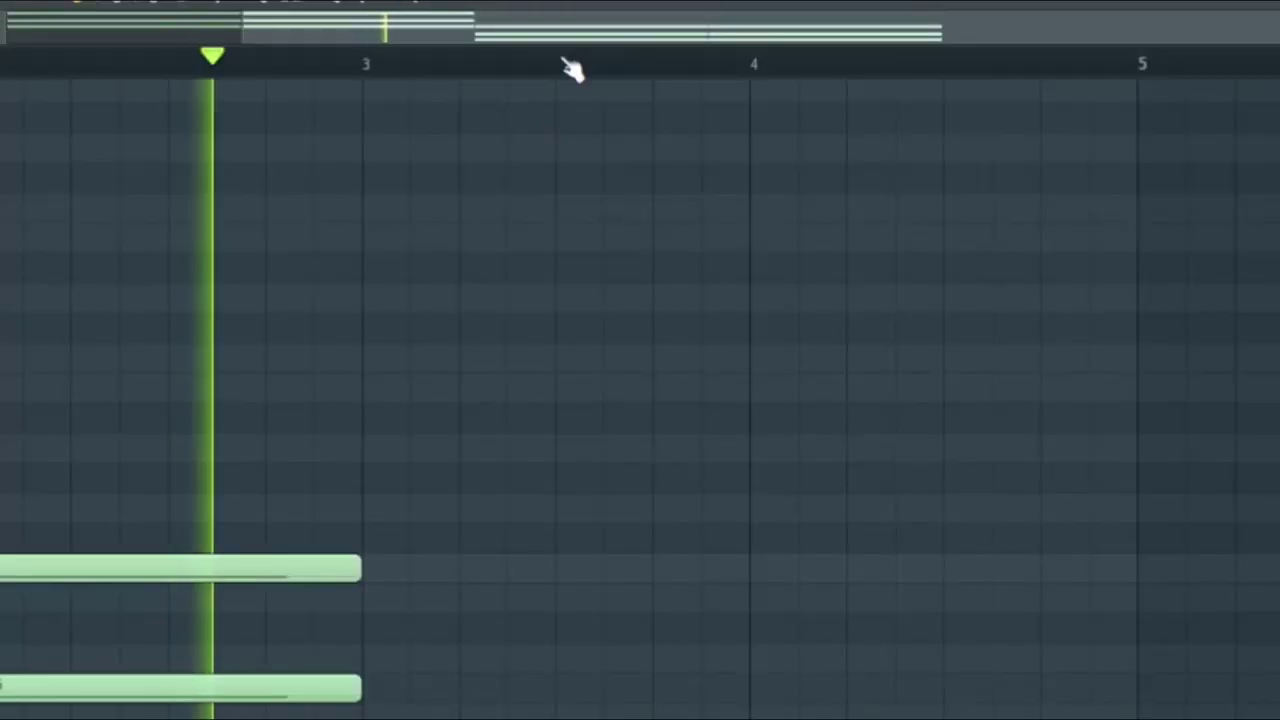
- Select the A#4 and D#4 notes and transpose them down an octave
scroll(240, 566, "down", 1)
scroll(300, 560, "down", 10)
left_click(486, 532)
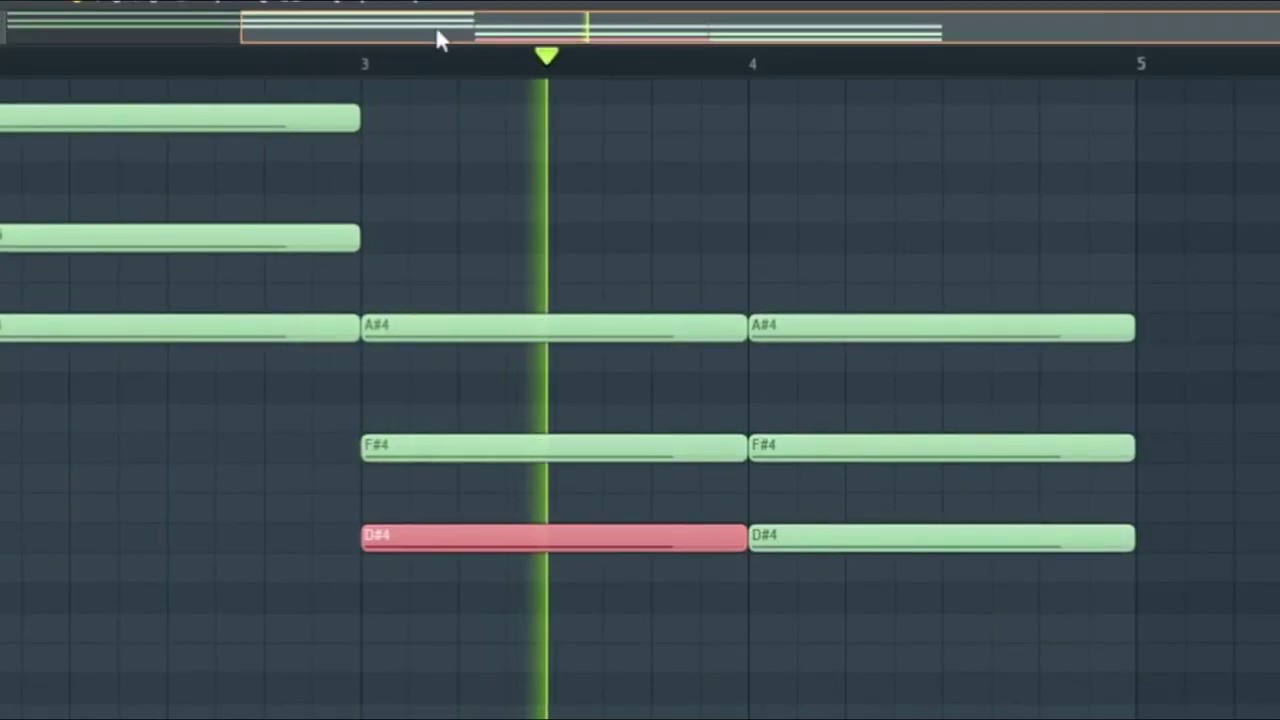
left_click_drag(403, 34, 234, 49)
left_click(297, 322)
left_click(690, 537)
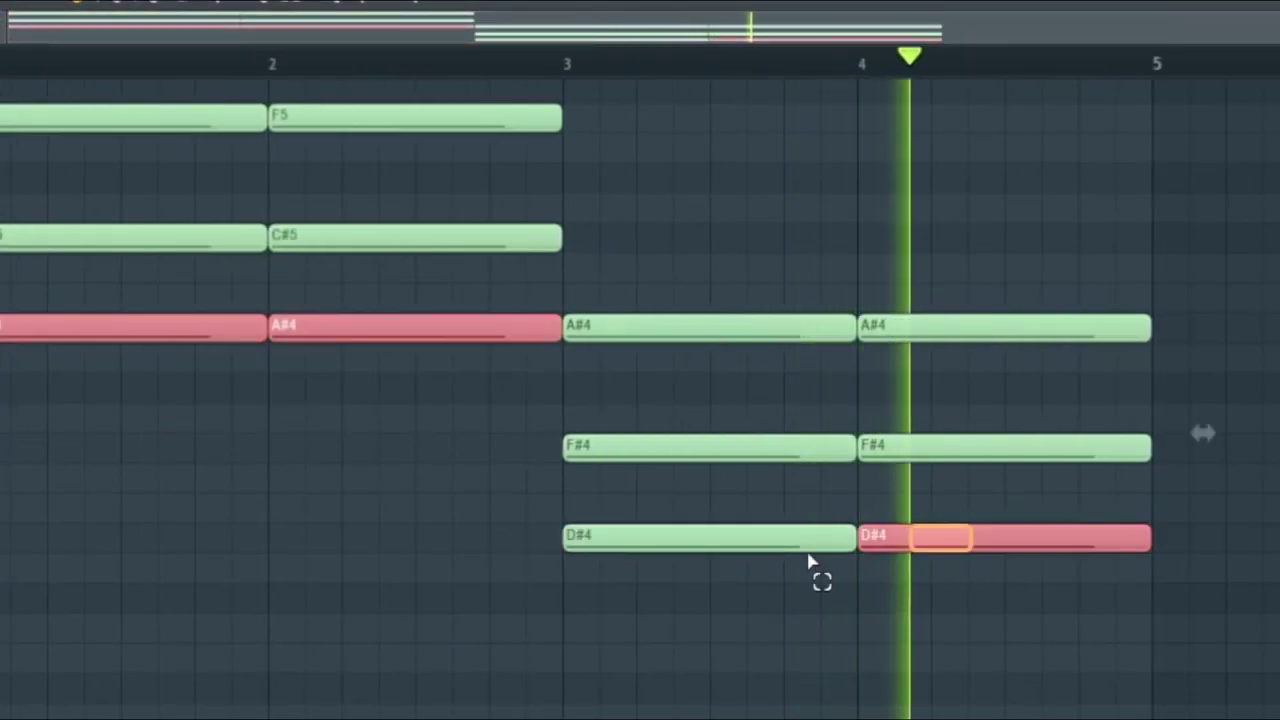
key("ctrl+Down")
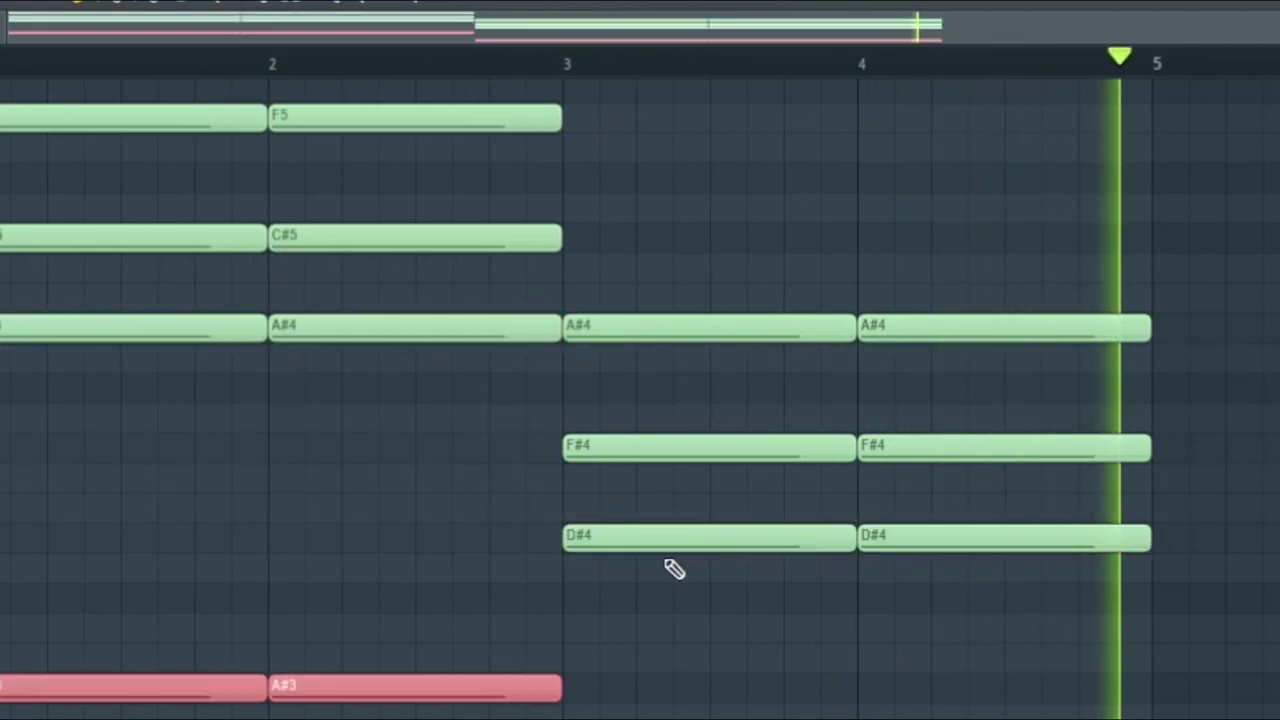
key("ctrl+d")
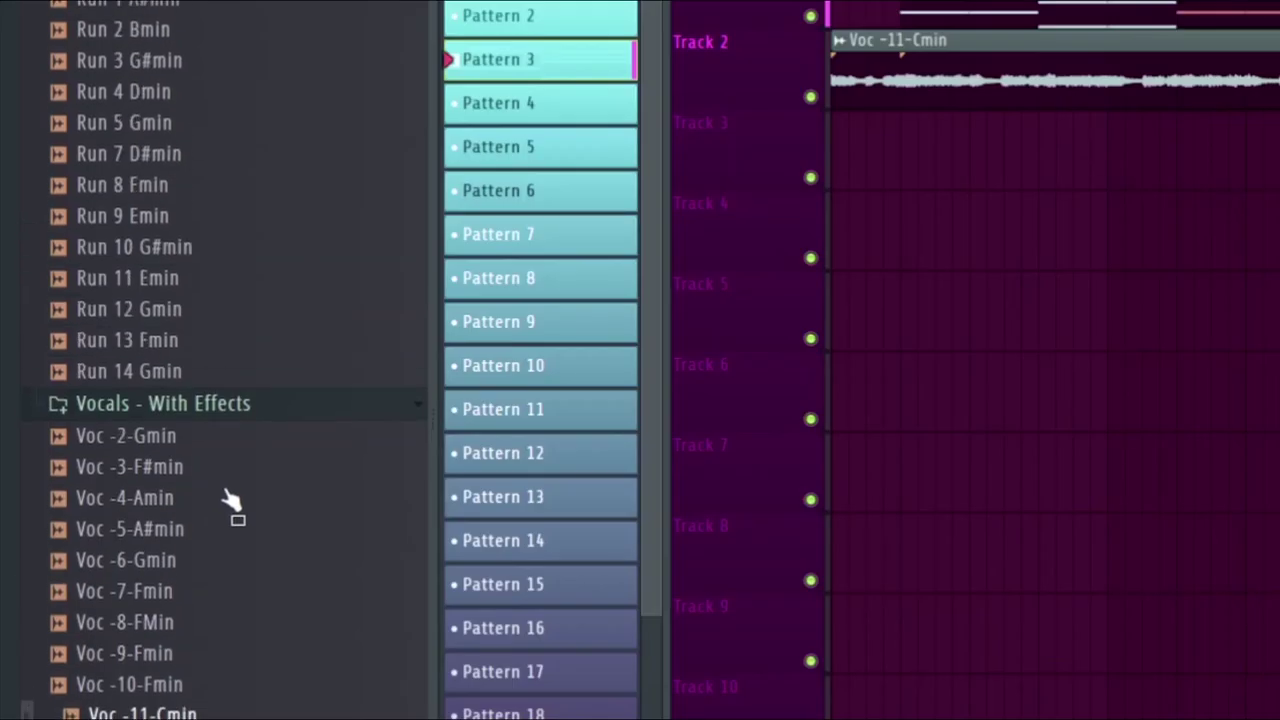
scroll(234, 500, "up", 2)
- Drag the Voc -5-A#min sample from the browser onto Track 3
scroll(171, 551, "down", 8)
left_click(208, 90)
left_click_drag(204, 30, 202, 10)
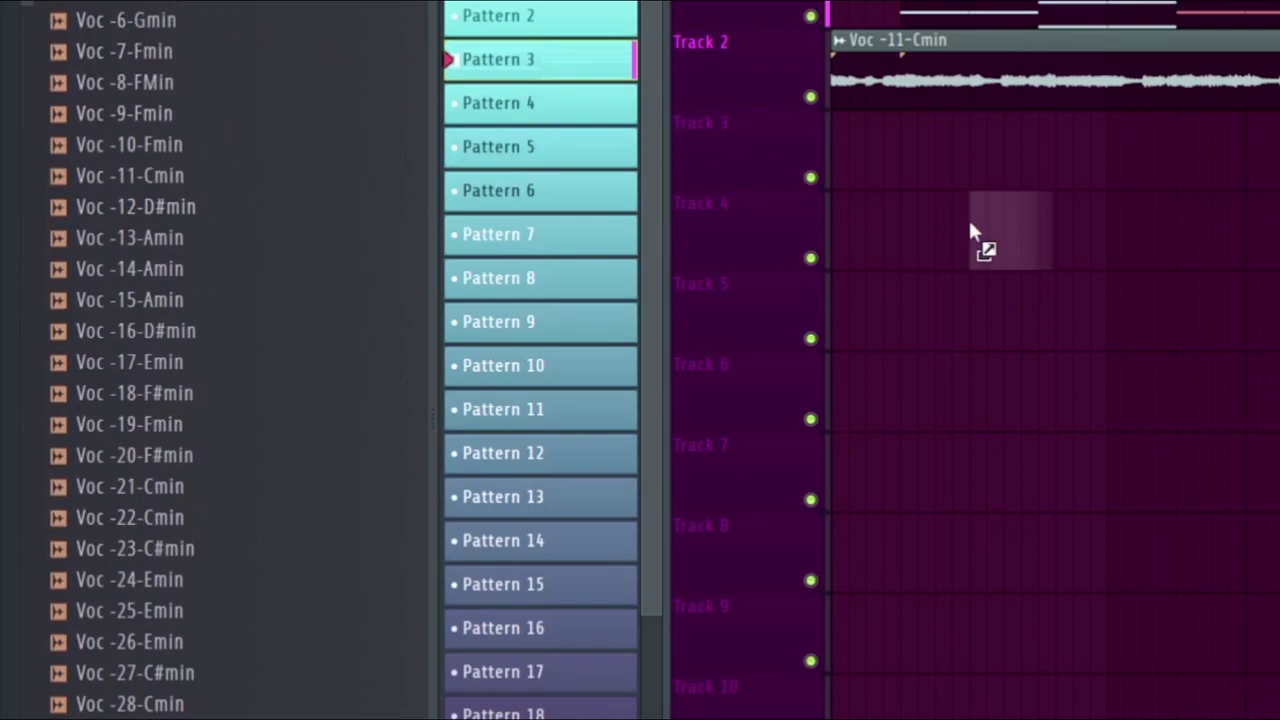
left_click_drag(970, 228, 969, 145)
left_click_drag(1001, 200, 1000, 198)
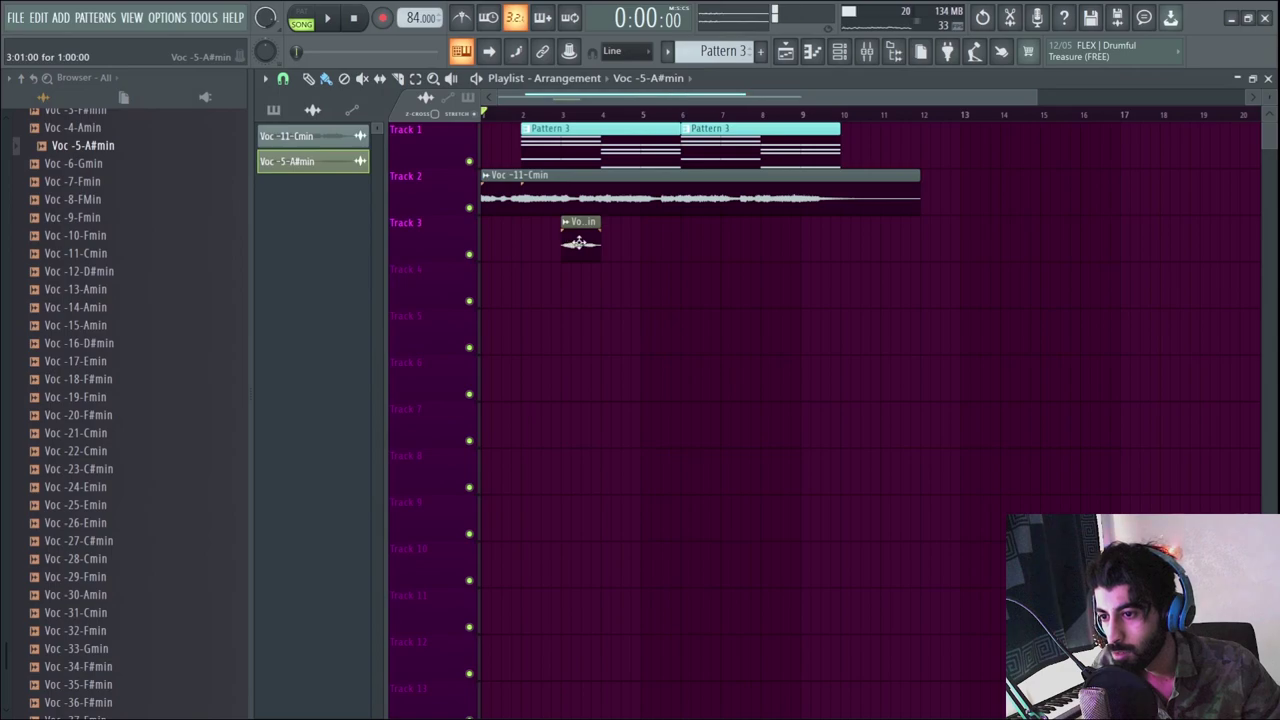
- Route Voc -5-A#min to its own mixer insert and raise the Fruity Reeverb 2 wet level
double_click(579, 243)
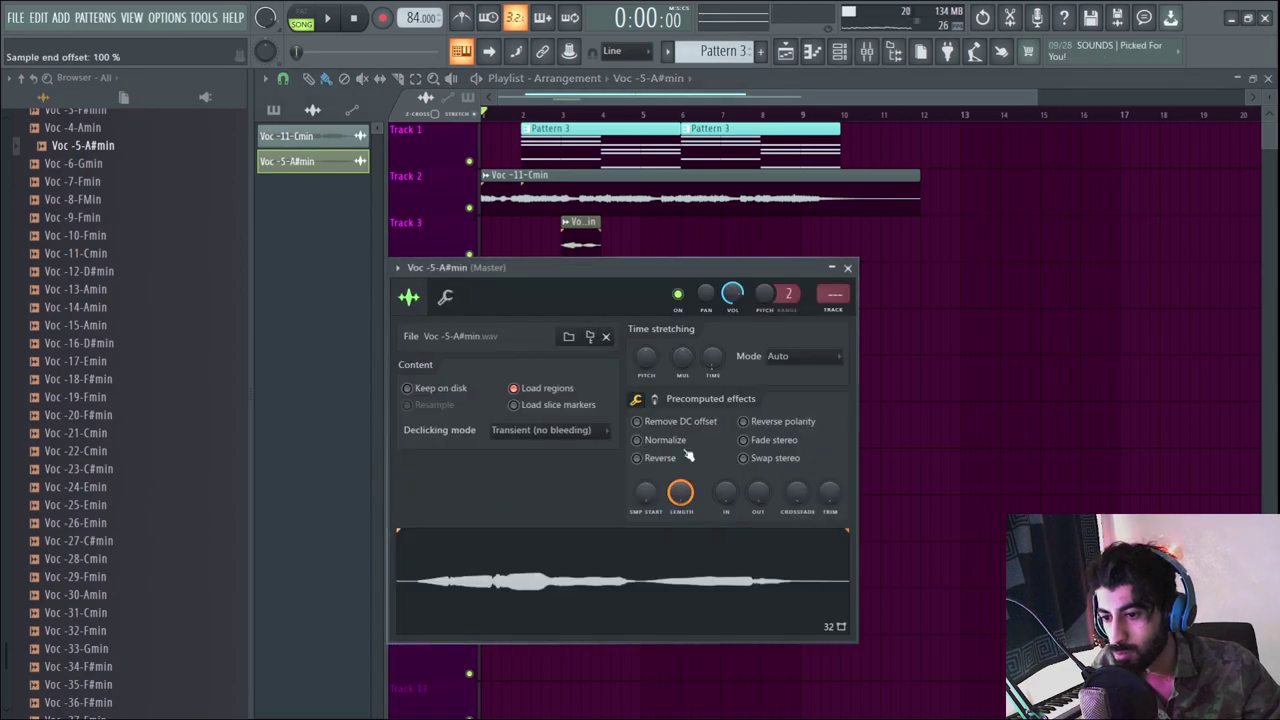
left_click(833, 312)
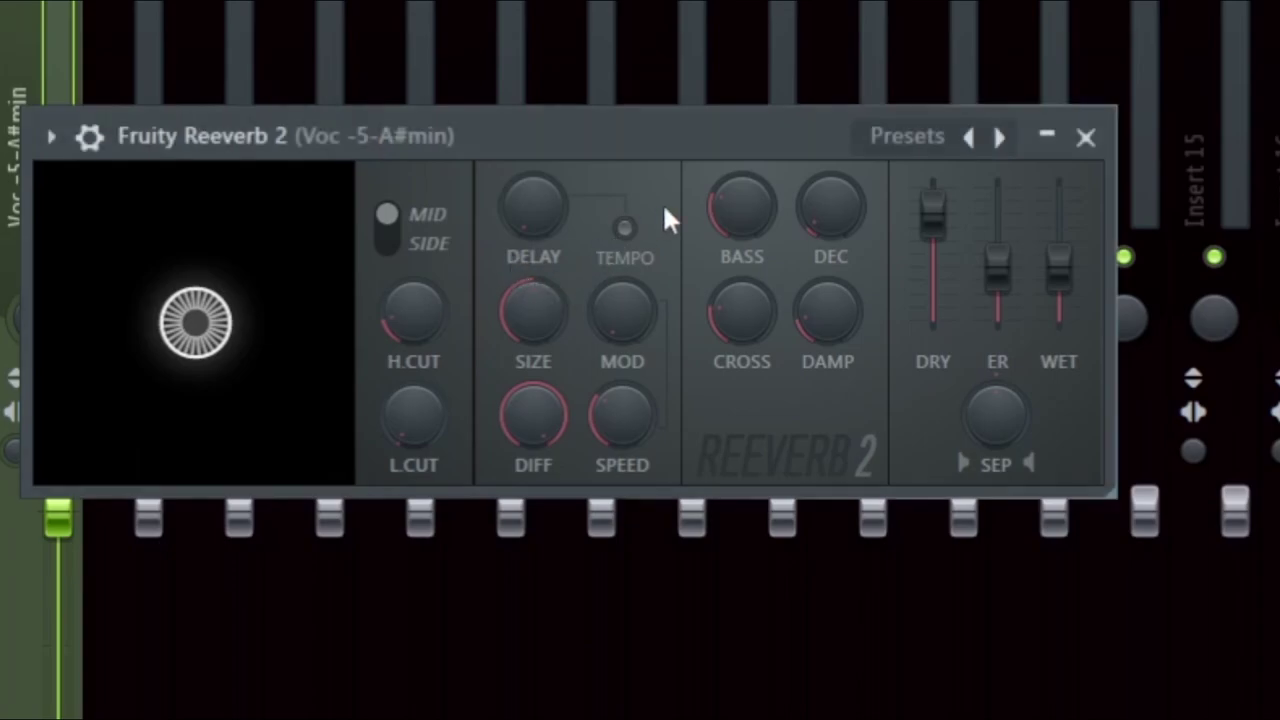
left_click_drag(1058, 262, 1058, 225)
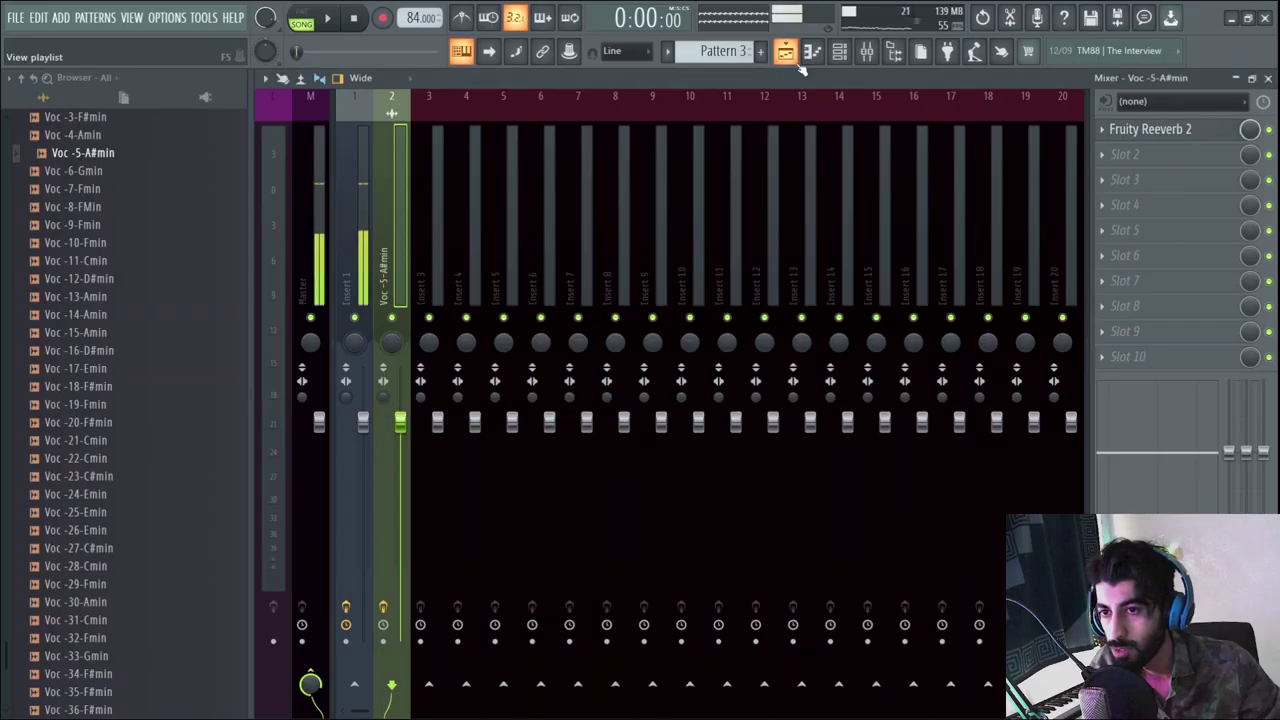
- Set the Voc -5-A#min sample to play reversed
left_click(797, 60)
double_click(586, 252)
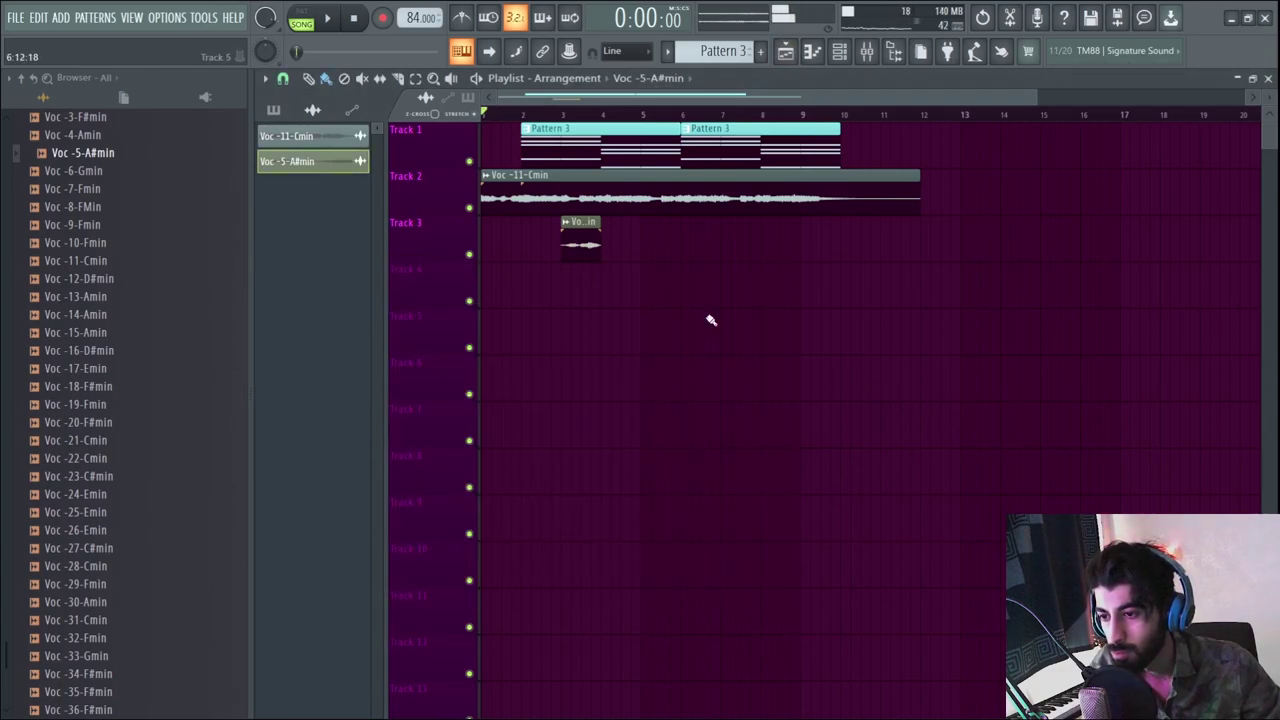
key("space")
left_click(637, 457)
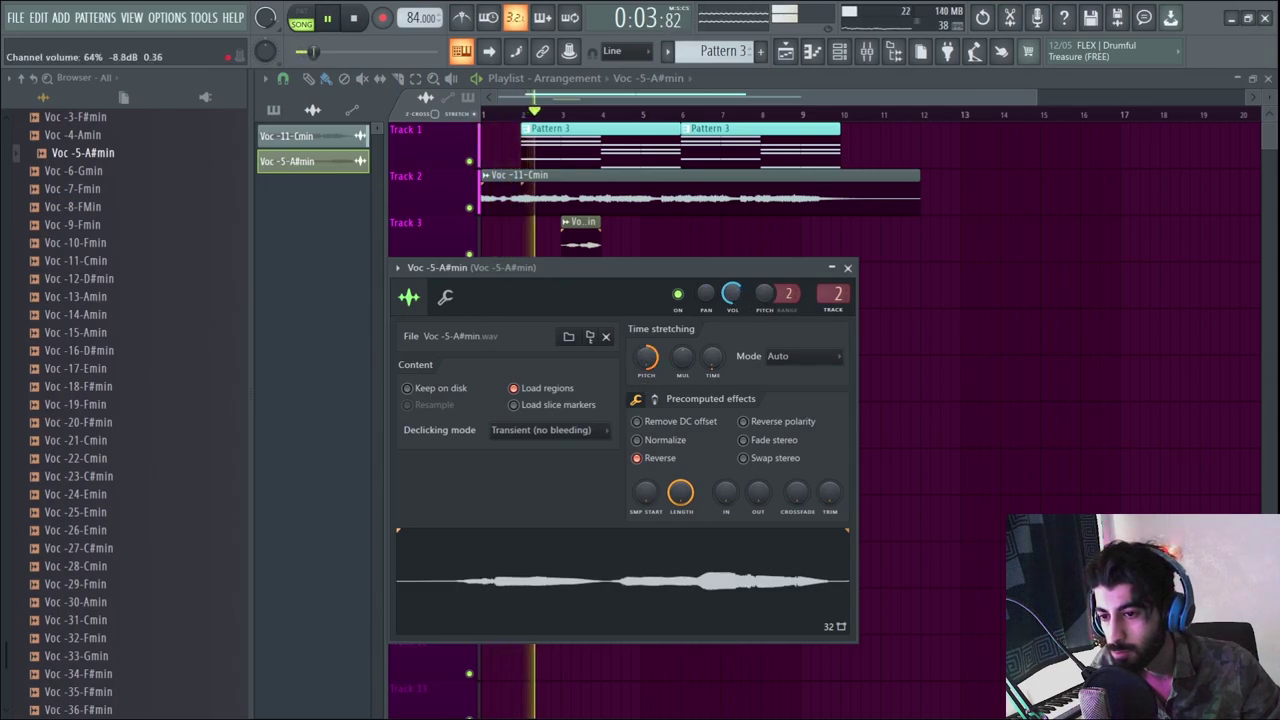
key("Escape")
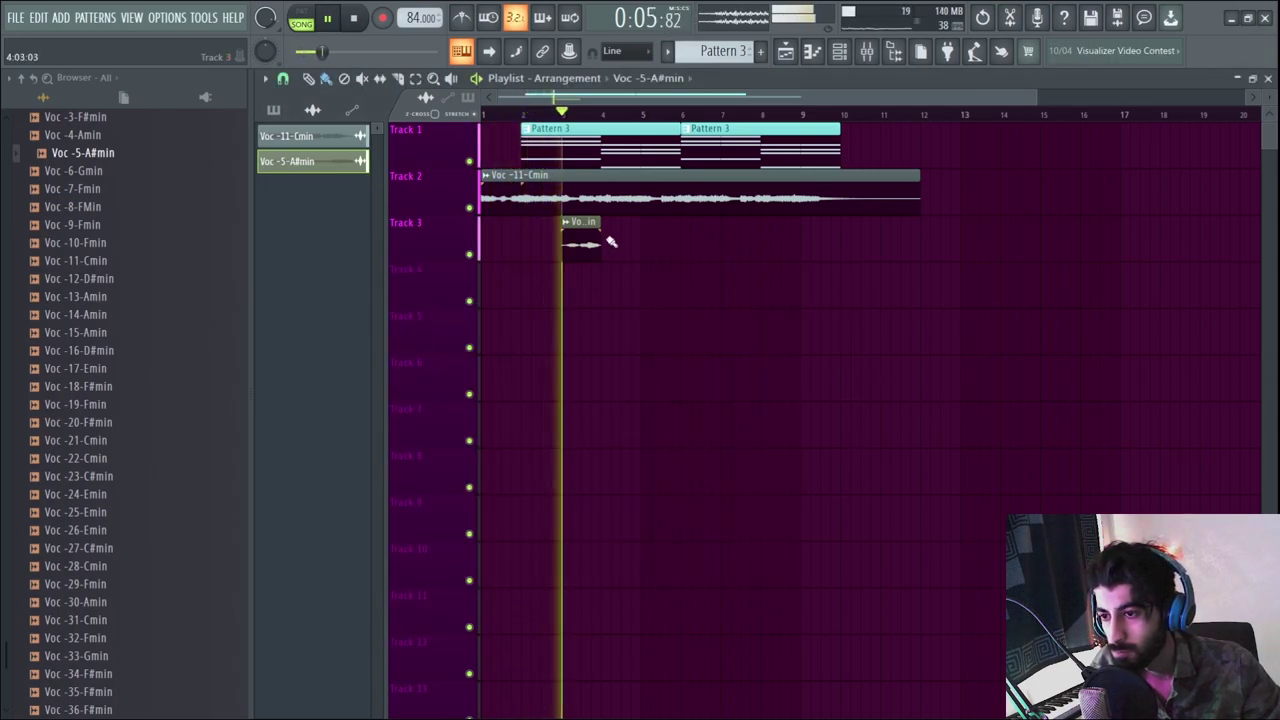
- Load Fruity parametric EQ 2 on its insert, lowering the low-pass cutoff to about 3.6 kHz
double_click(577, 244)
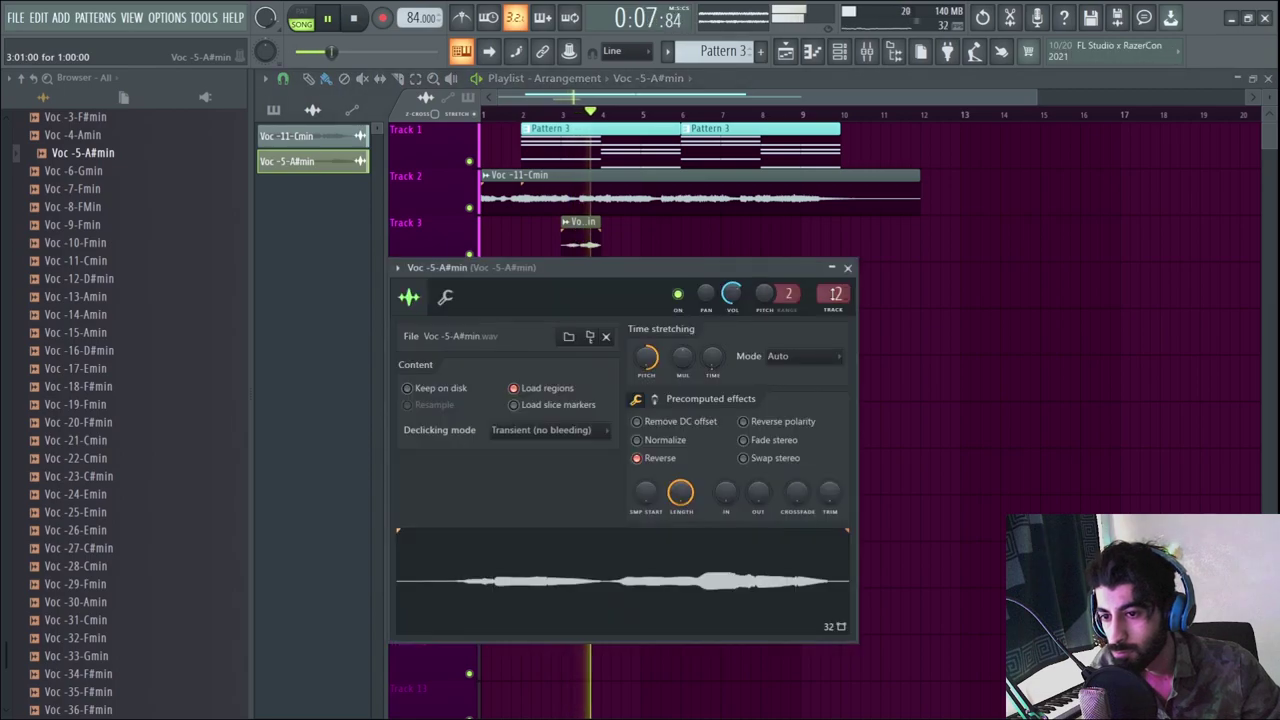
left_click(835, 293)
left_click(1135, 158)
left_click(632, 150)
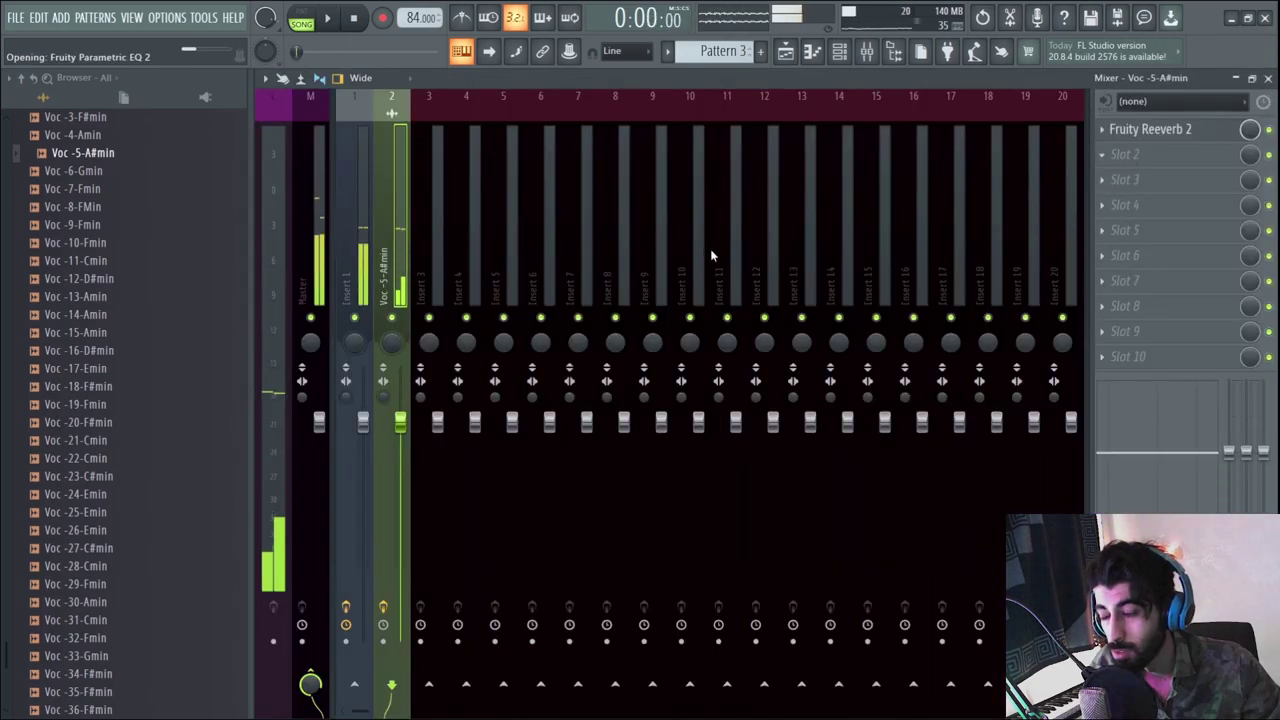
left_click_drag(733, 427, 678, 424)
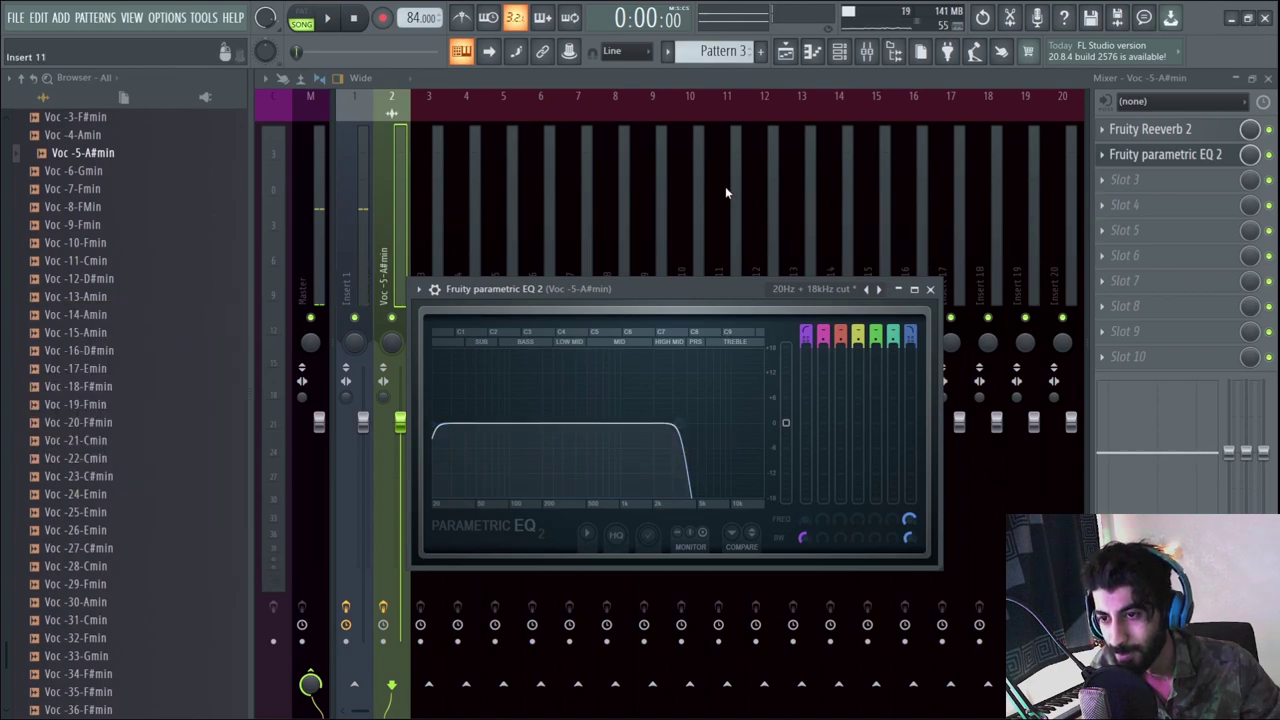
left_click(786, 52)
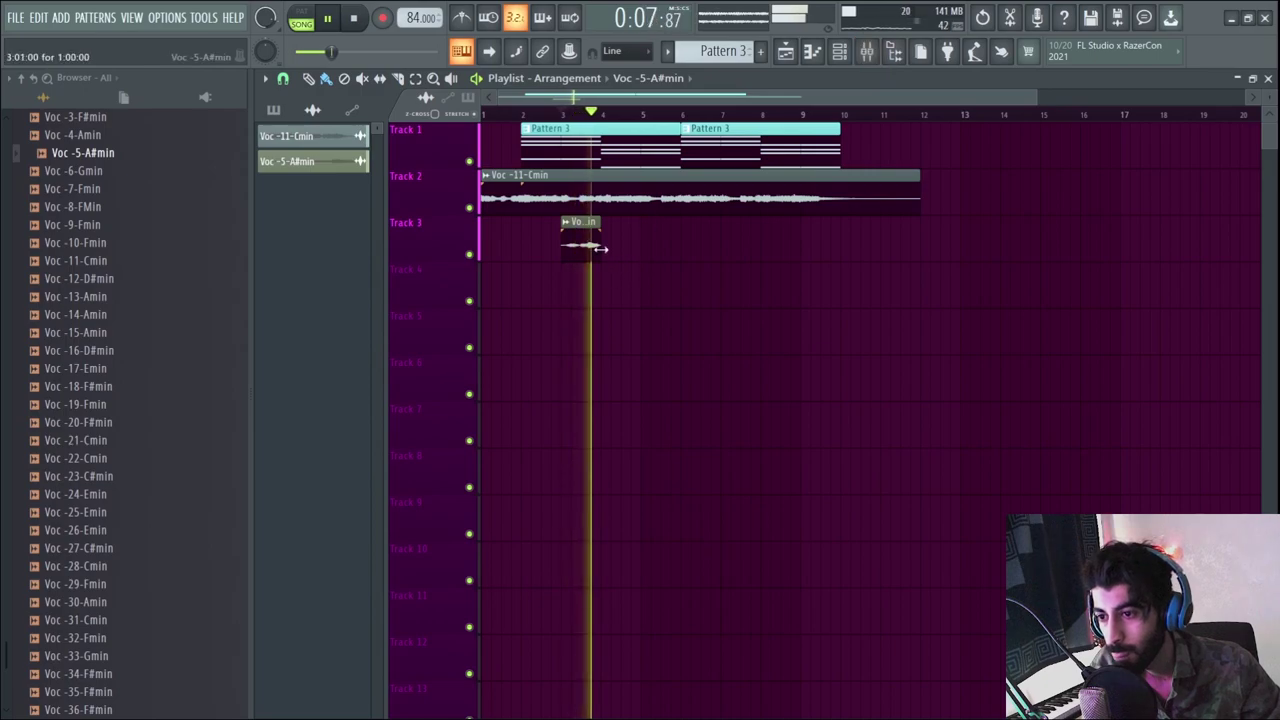
double_click(563, 233)
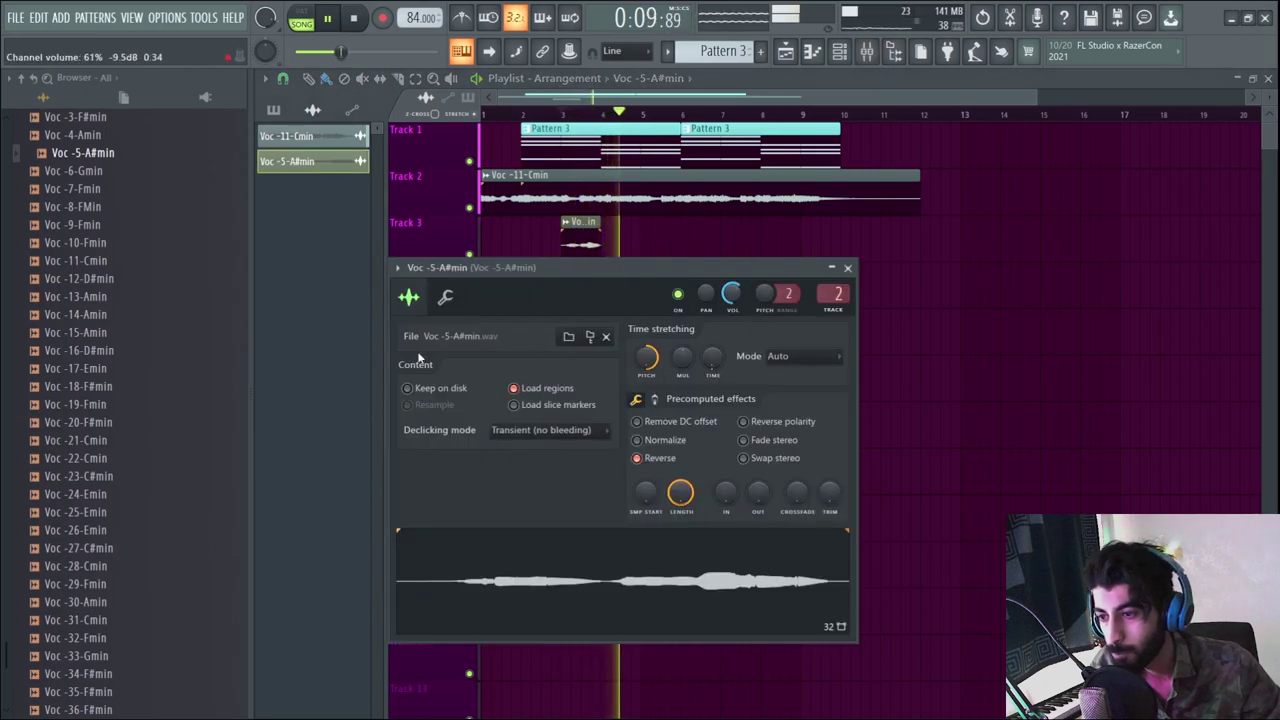
- Stop playback and place the Voc -30-Amin sample on Track 4
key("space")
scroll(134, 310, "down", 5)
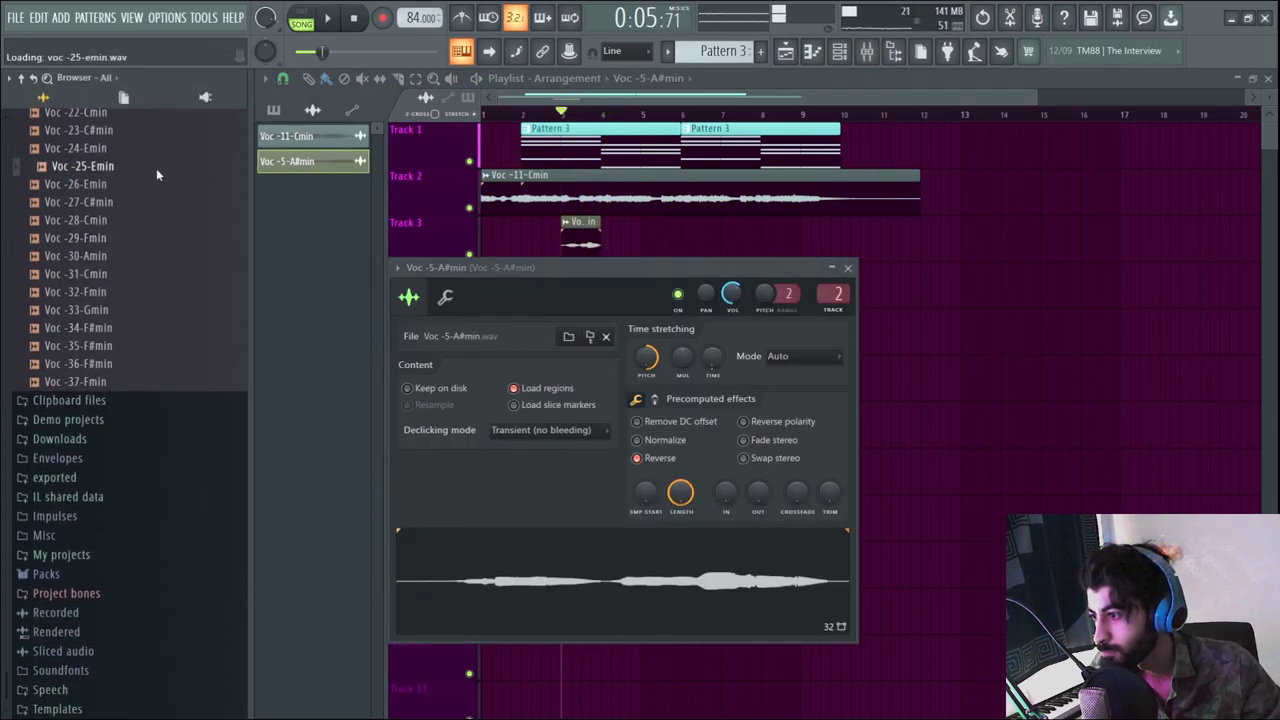
scroll(170, 400, "up", 3)
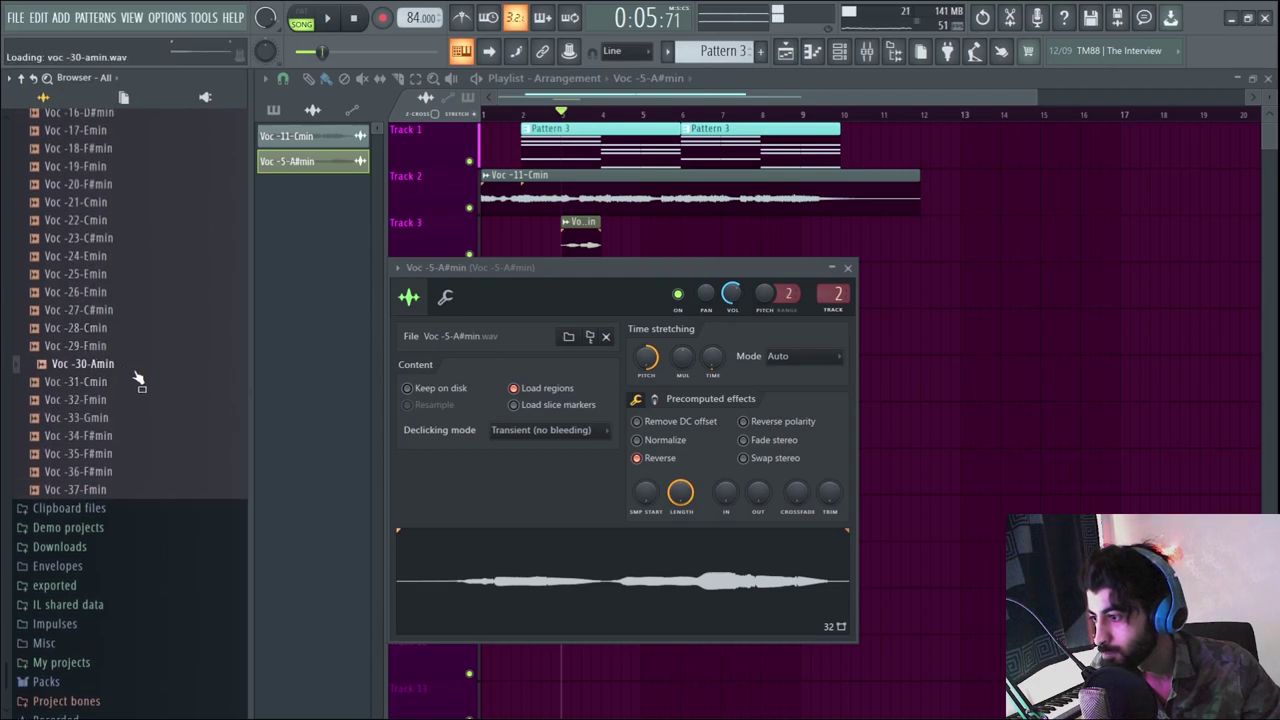
left_click_drag(669, 238, 678, 240)
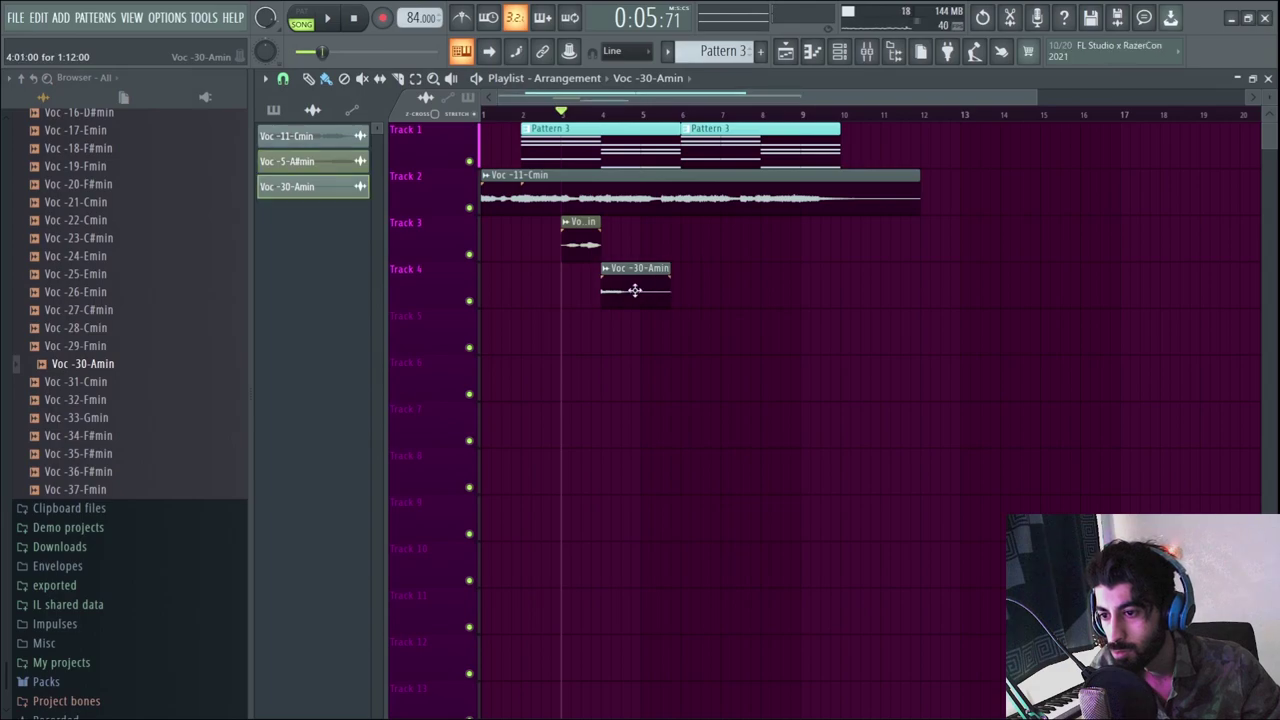
- Normalize the Voc -30-Amin sample and audition it louder during playback
double_click(635, 290)
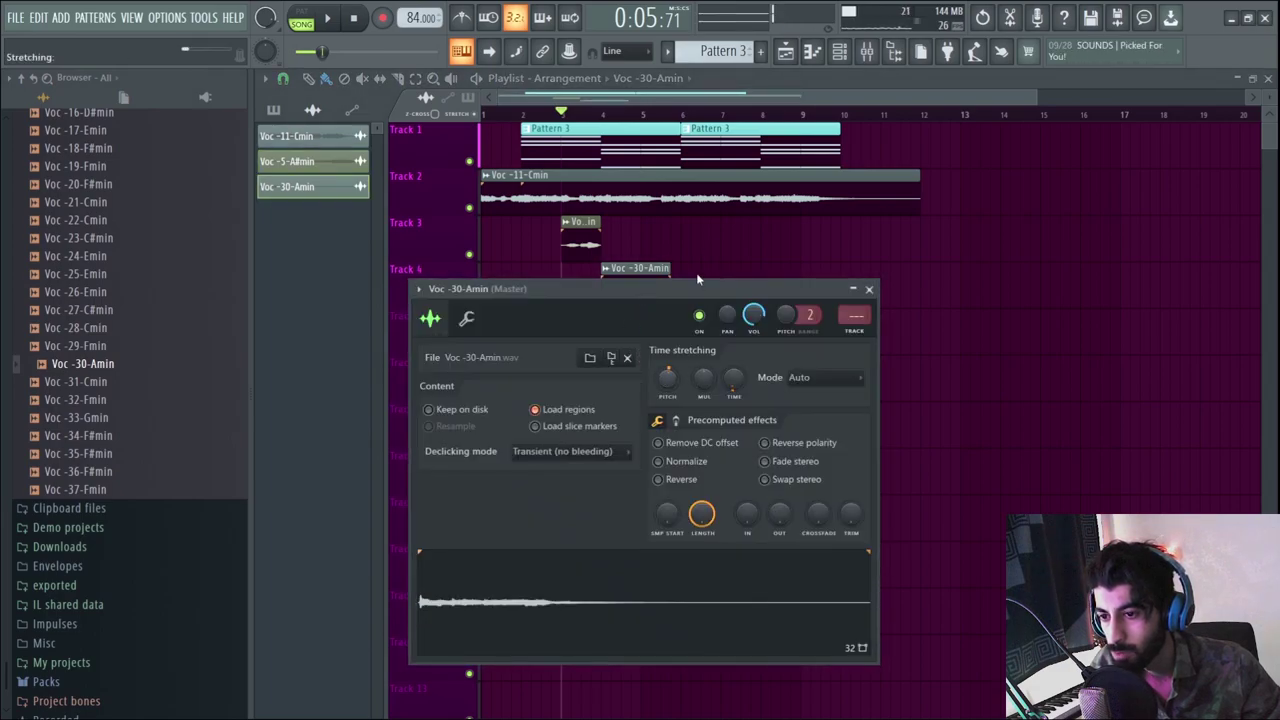
left_click(612, 282)
double_click(612, 282)
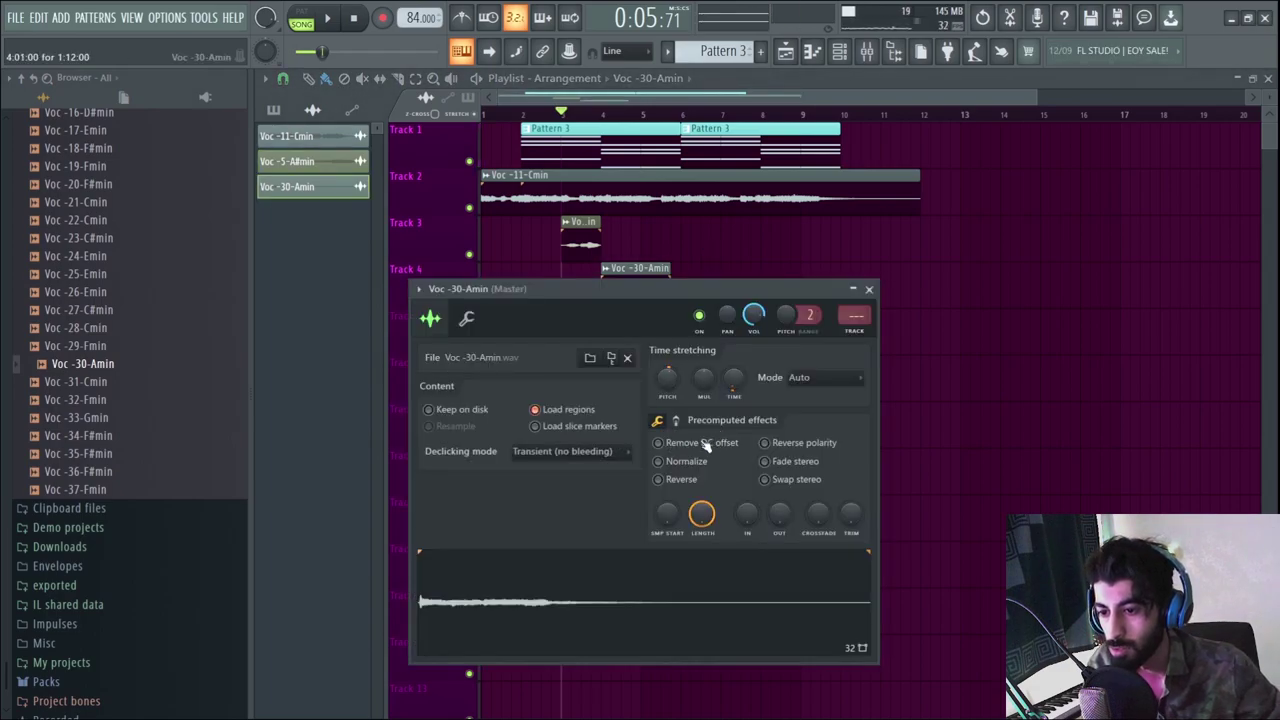
left_click(658, 461)
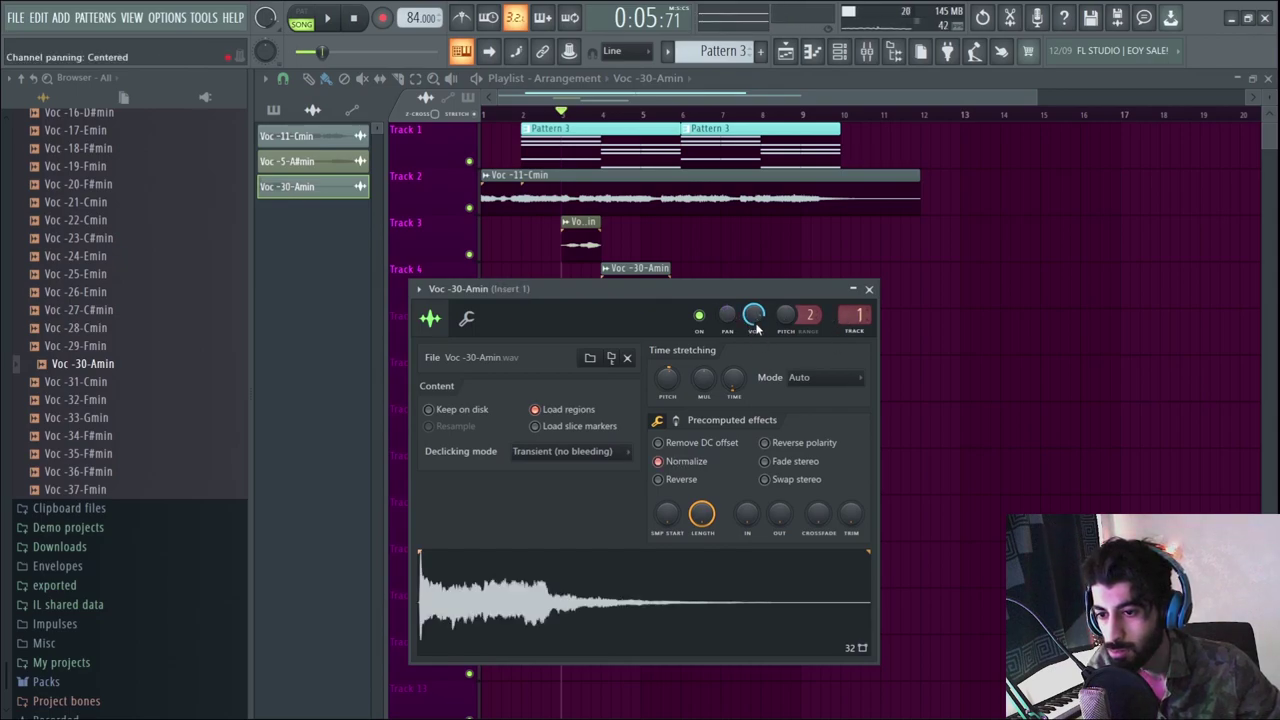
key("space")
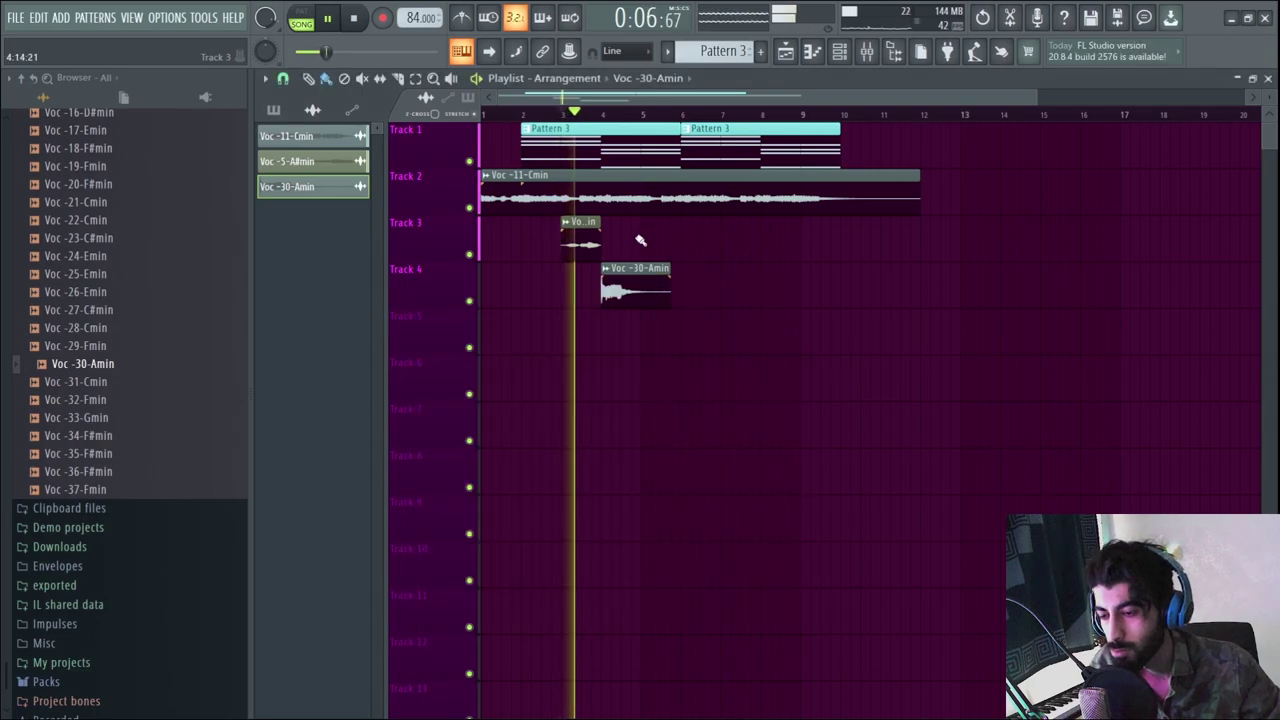
left_click(614, 272)
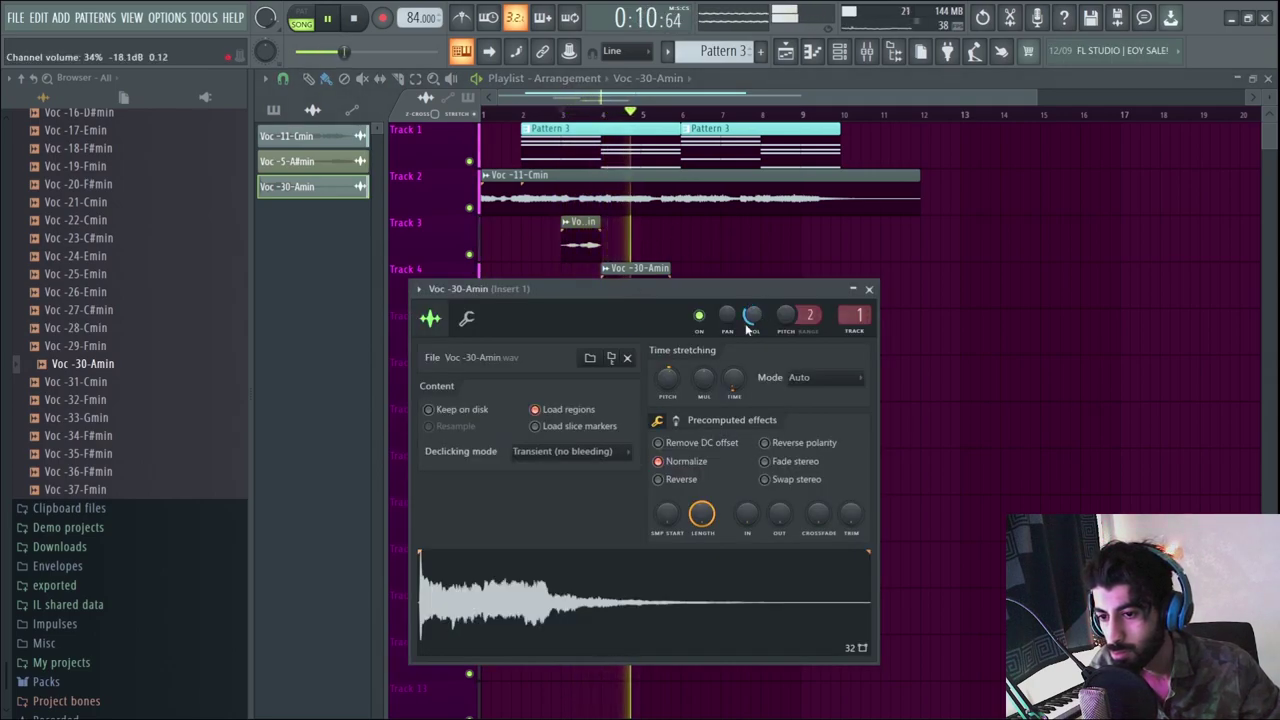
key("space")
left_click_drag(687, 298, 678, 415)
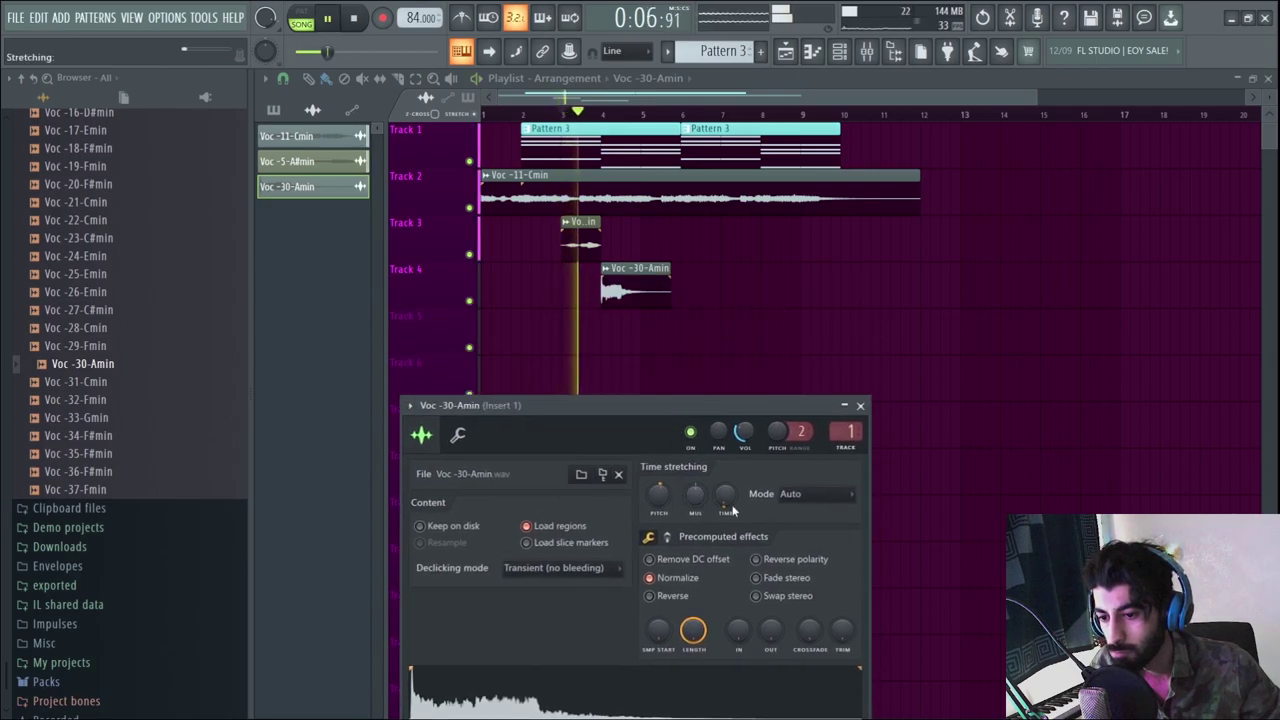
scroll(812, 500, "down", 1)
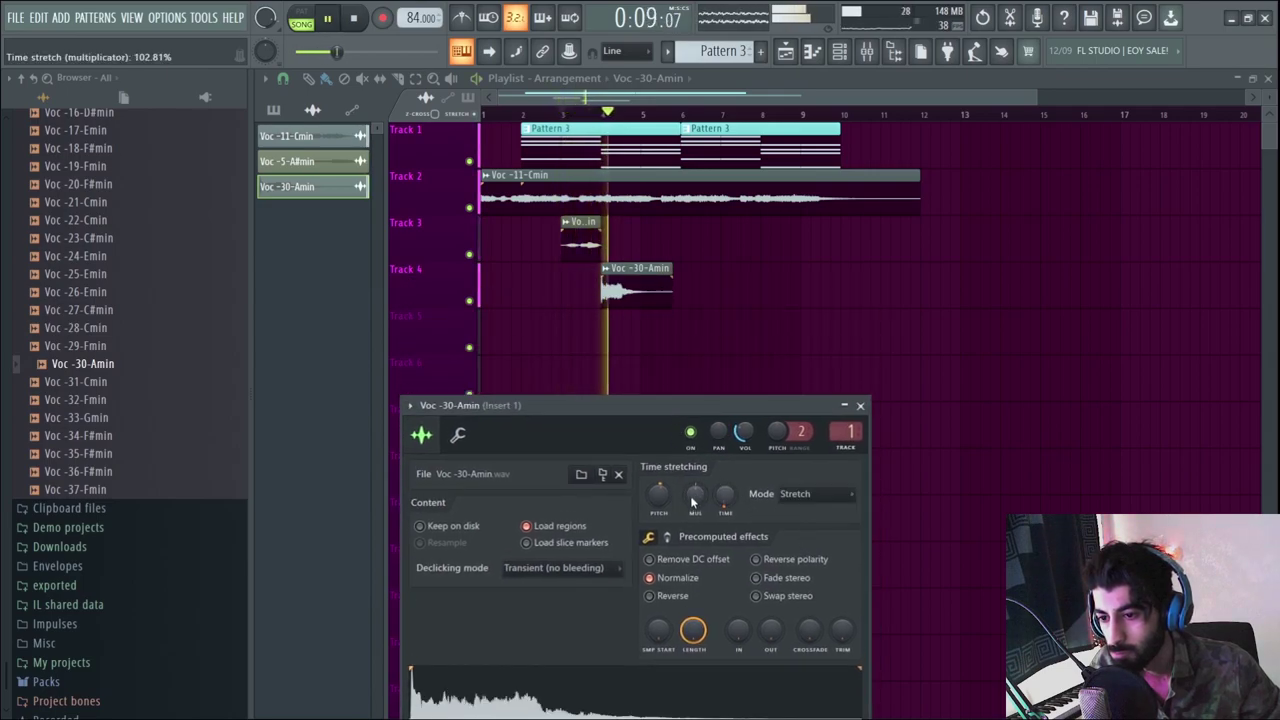
- Play back the Pattern 3 chords in the Piano roll
left_click(643, 300)
key("space")
key("F7")
scroll(391, 387, "up", 2)
scroll(380, 391, "up", 2)
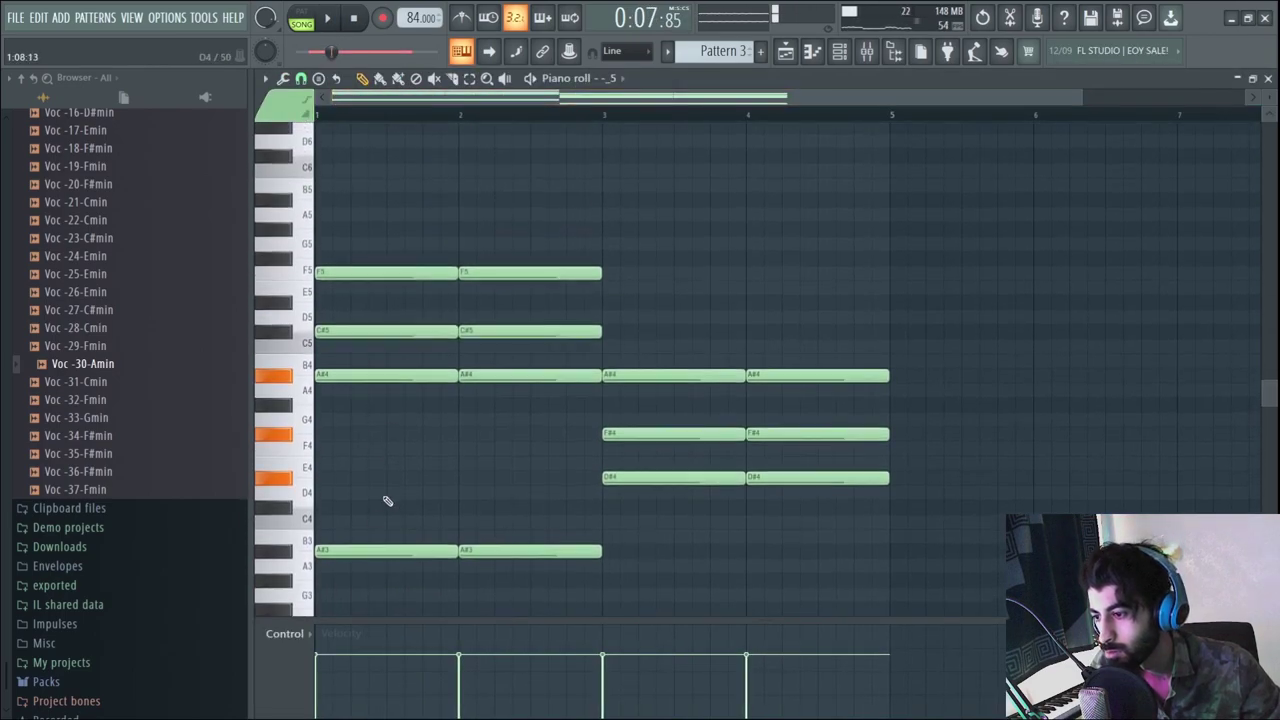
scroll(389, 491, "down", 1)
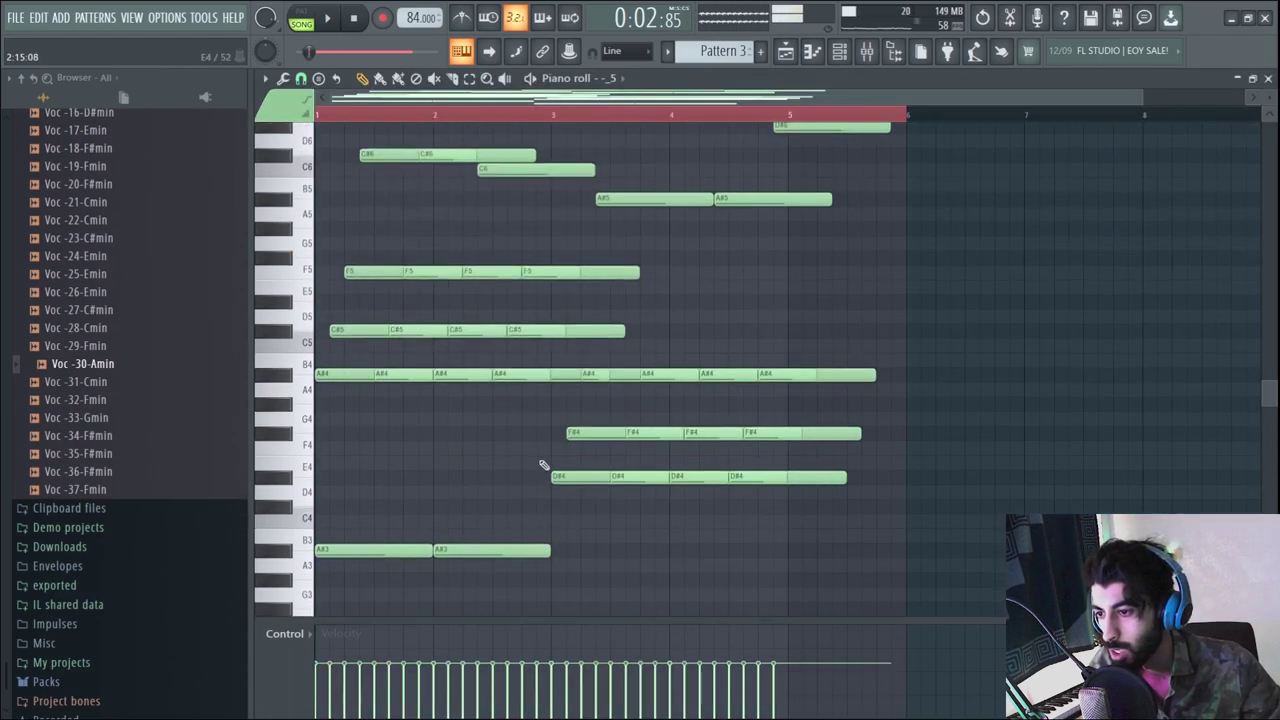
key("space")
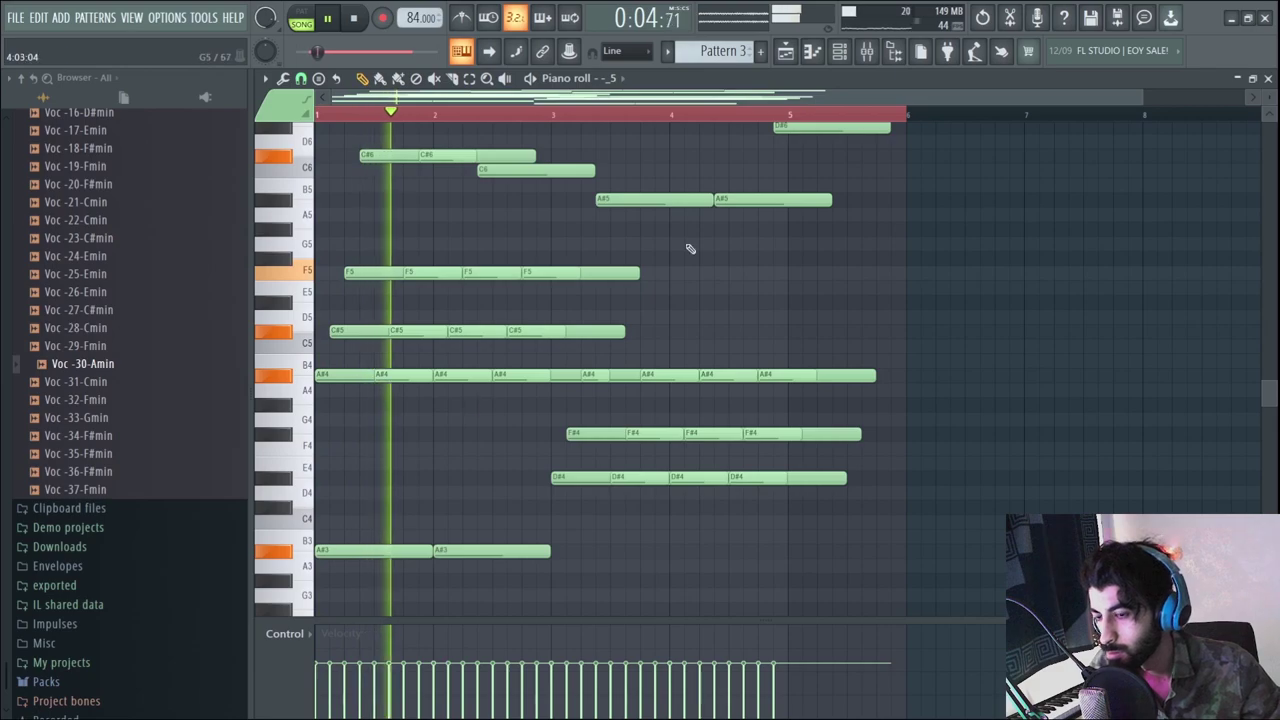
- Back in the Playlist, review the Voc -5-A#min and Voc -30-Amin sample settings
key("F5")
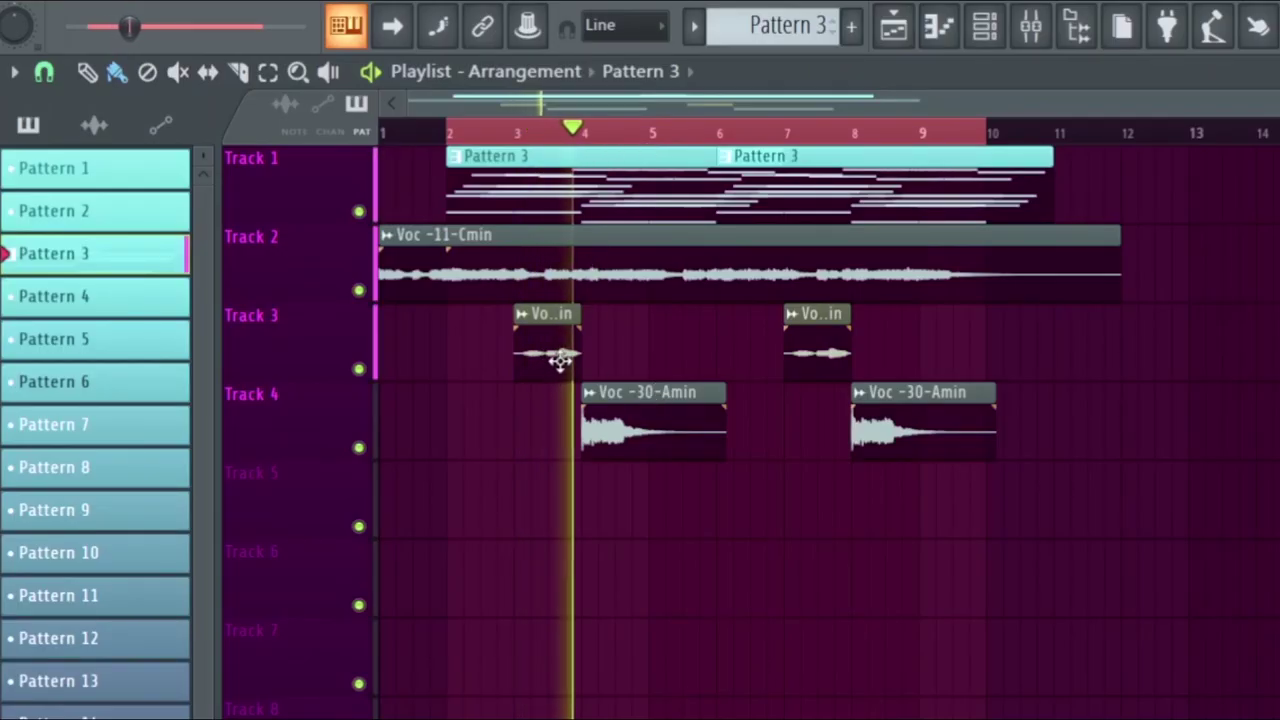
double_click(560, 360)
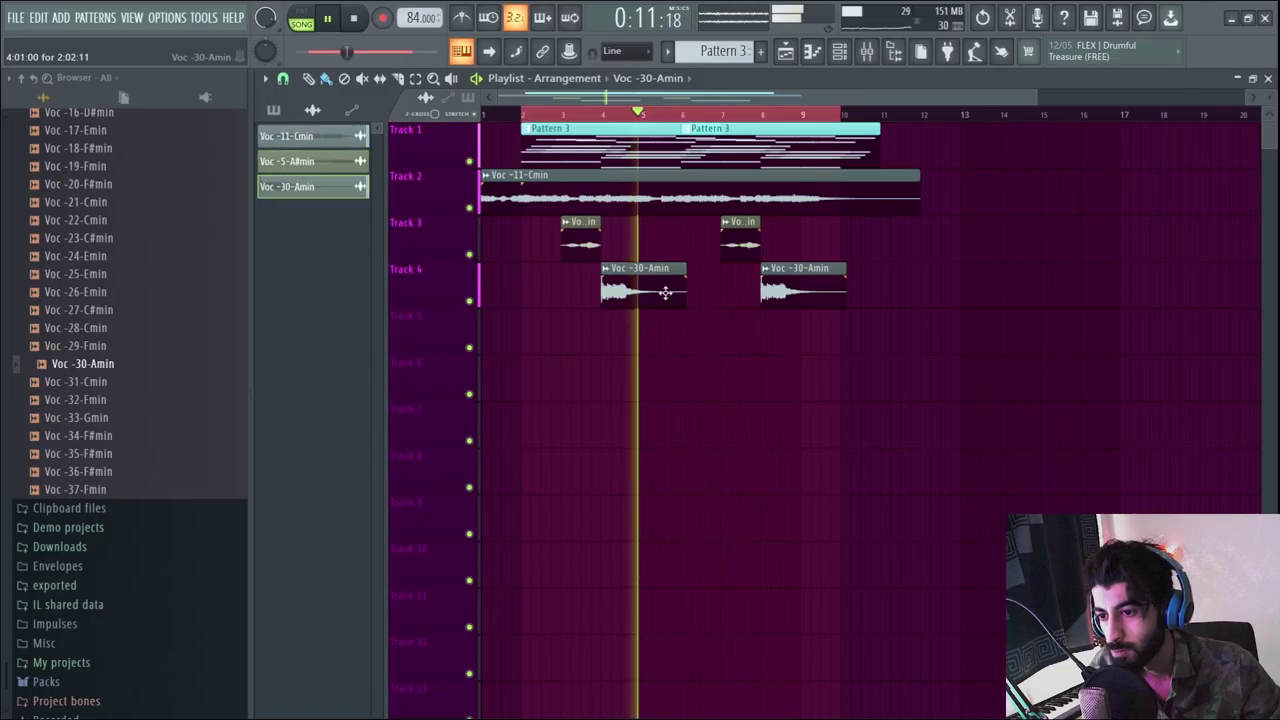
double_click(668, 293)
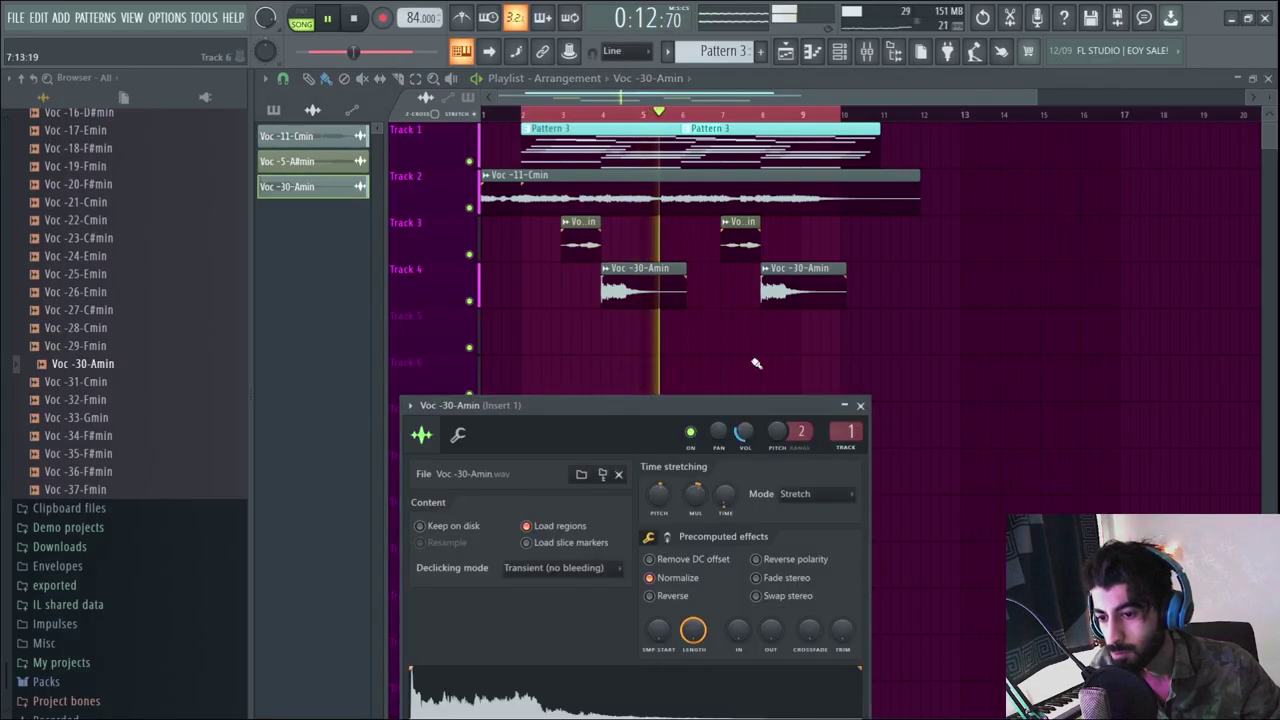
key("Escape")
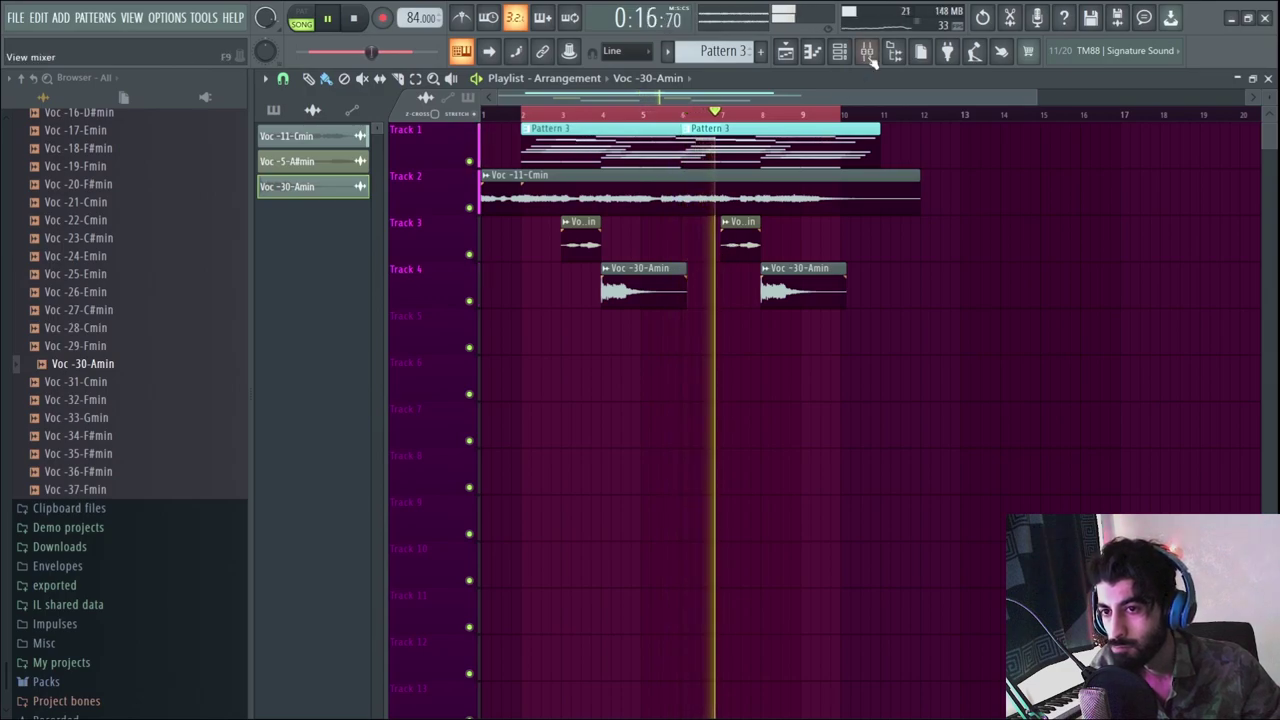
- Stop playback and select the Master track in the mixer
left_click(867, 52)
left_click(366, 22)
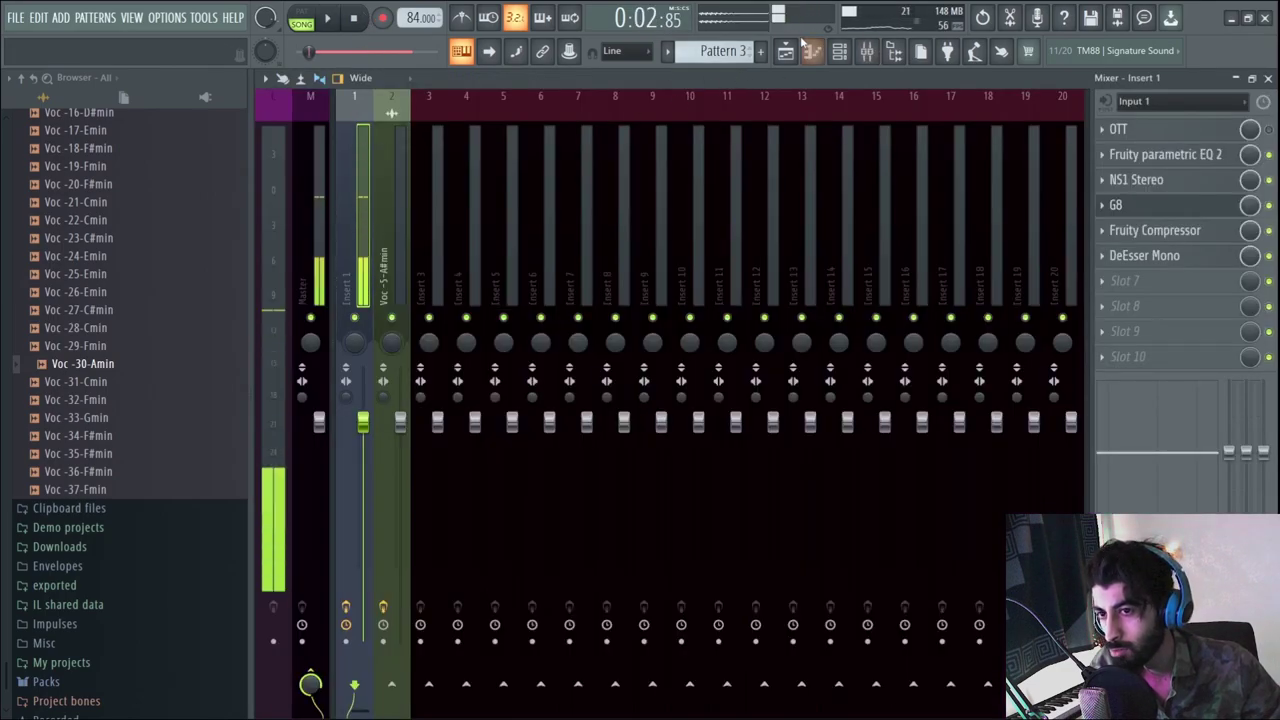
left_click(318, 214)
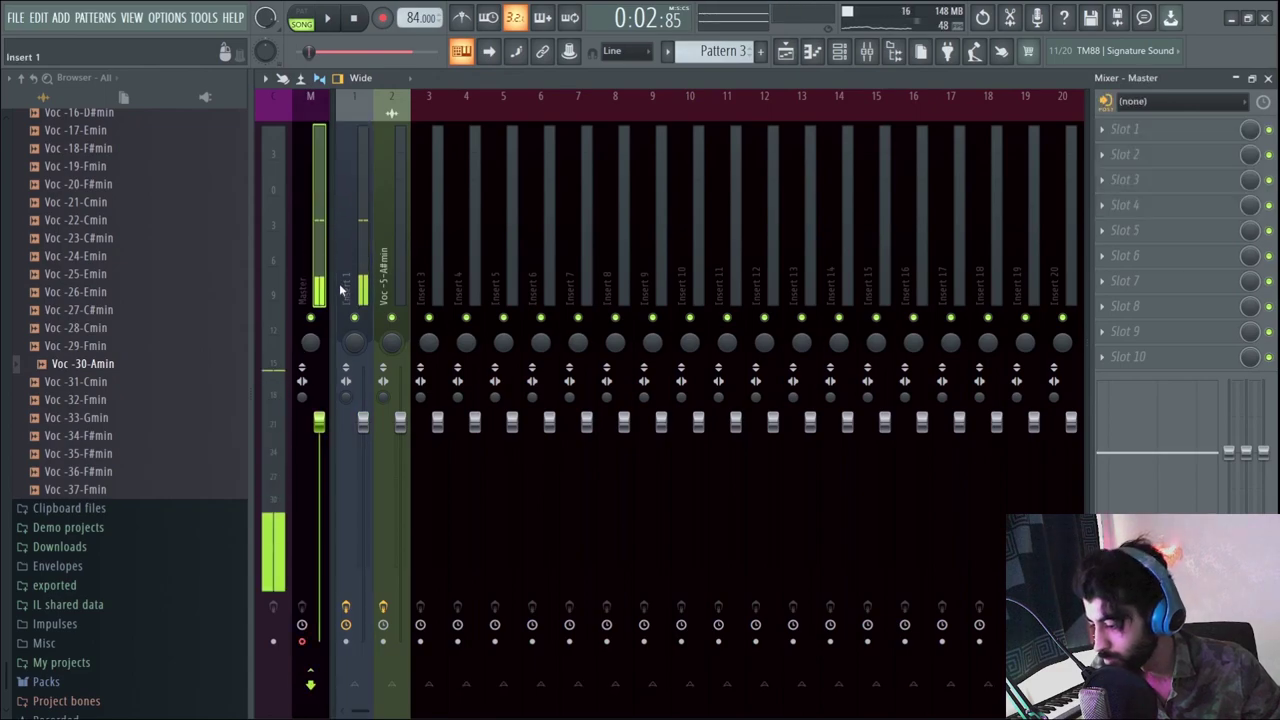
key("F9")
- Chop the Track 5 Master recording into slices with Fruity Slicer
double_click(626, 379)
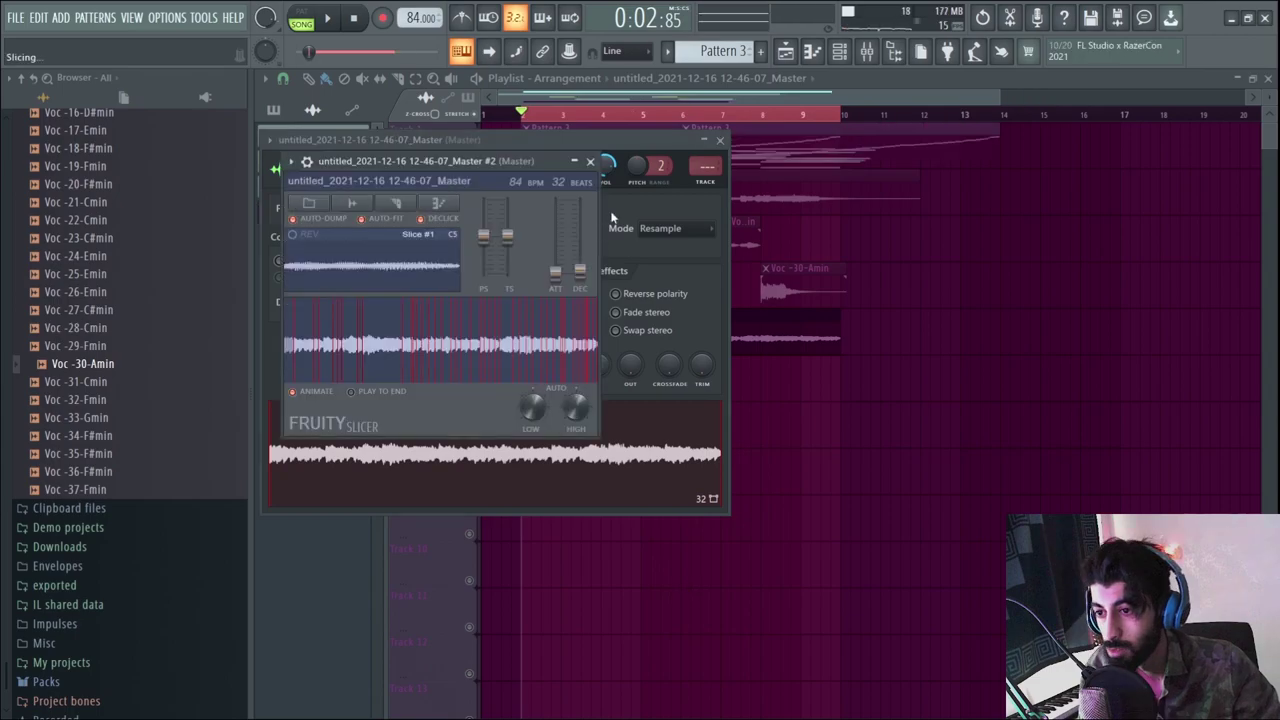
left_click(840, 52)
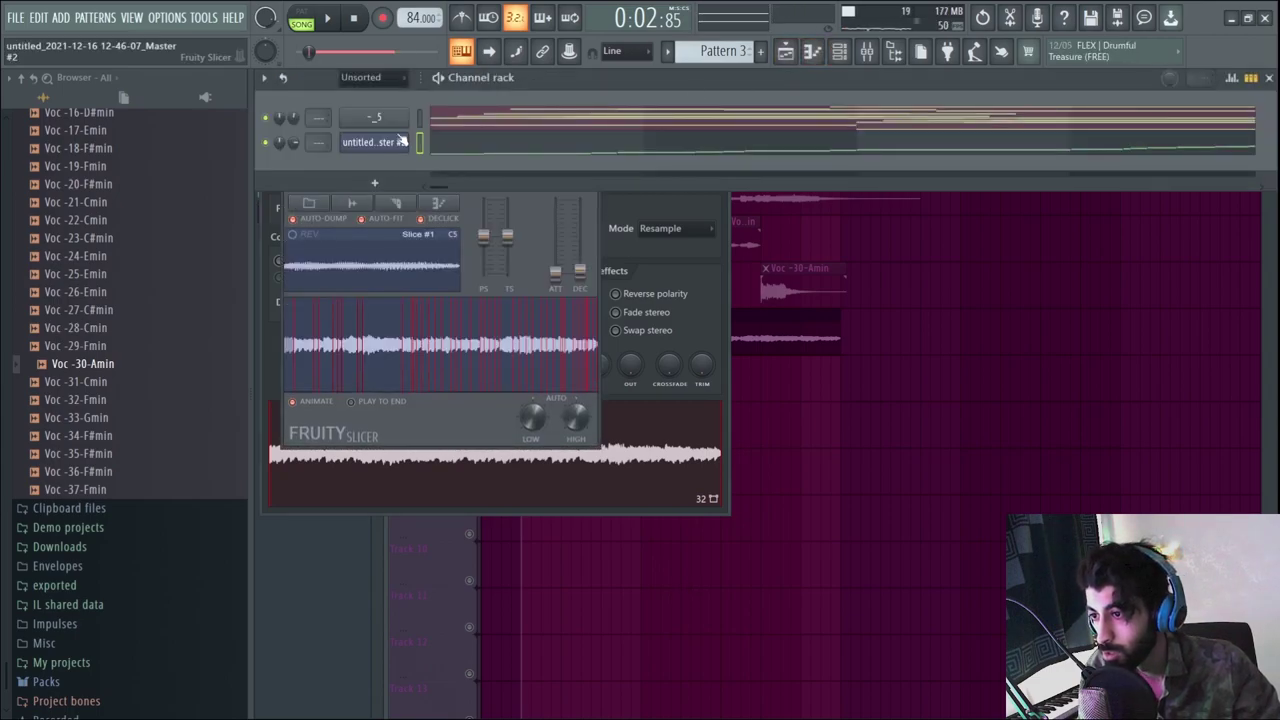
key("KP_Subtract")
key("KP_Subtract")
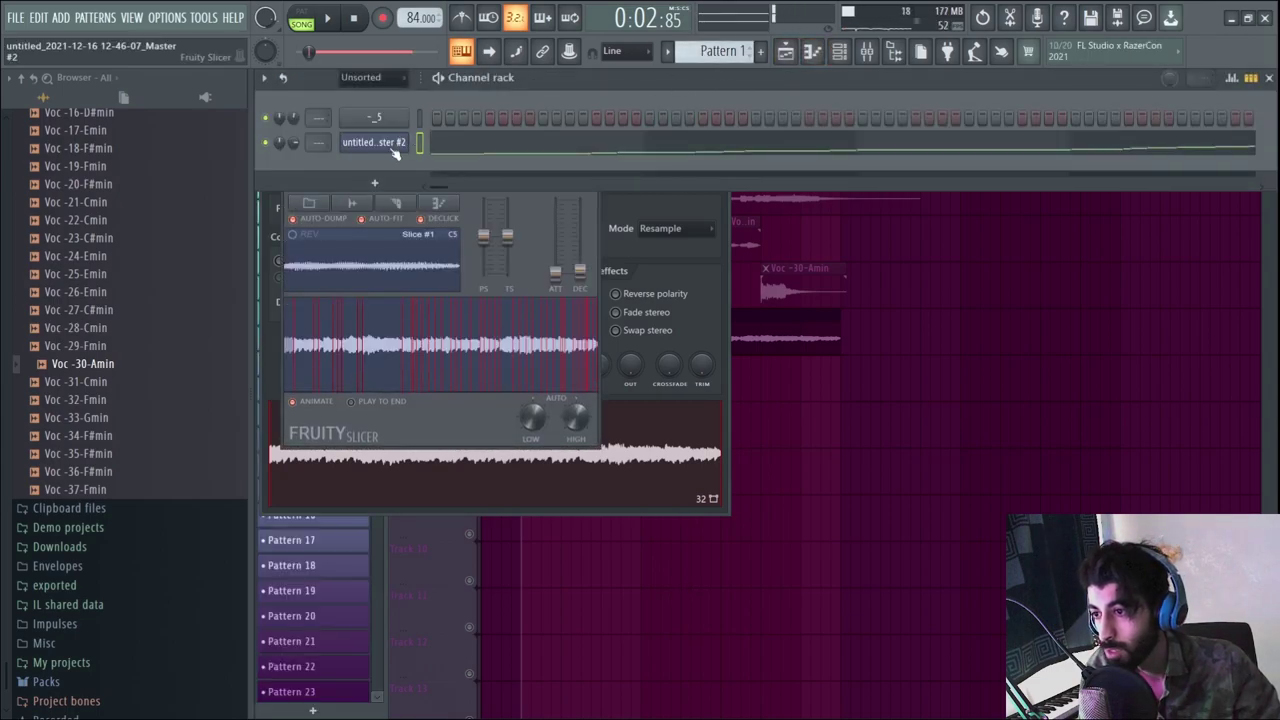
- Turn on DECLICK in the Fruity Slicer and review its channel settings
left_click(396, 150)
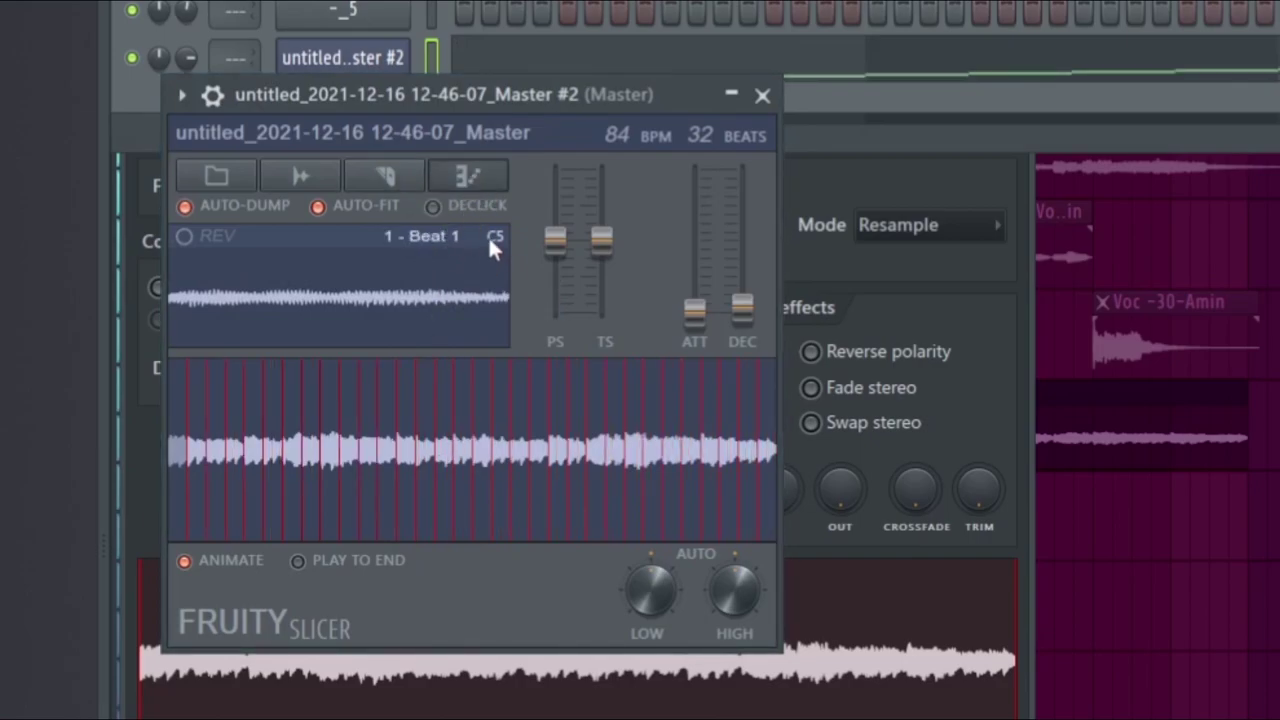
left_click(440, 207)
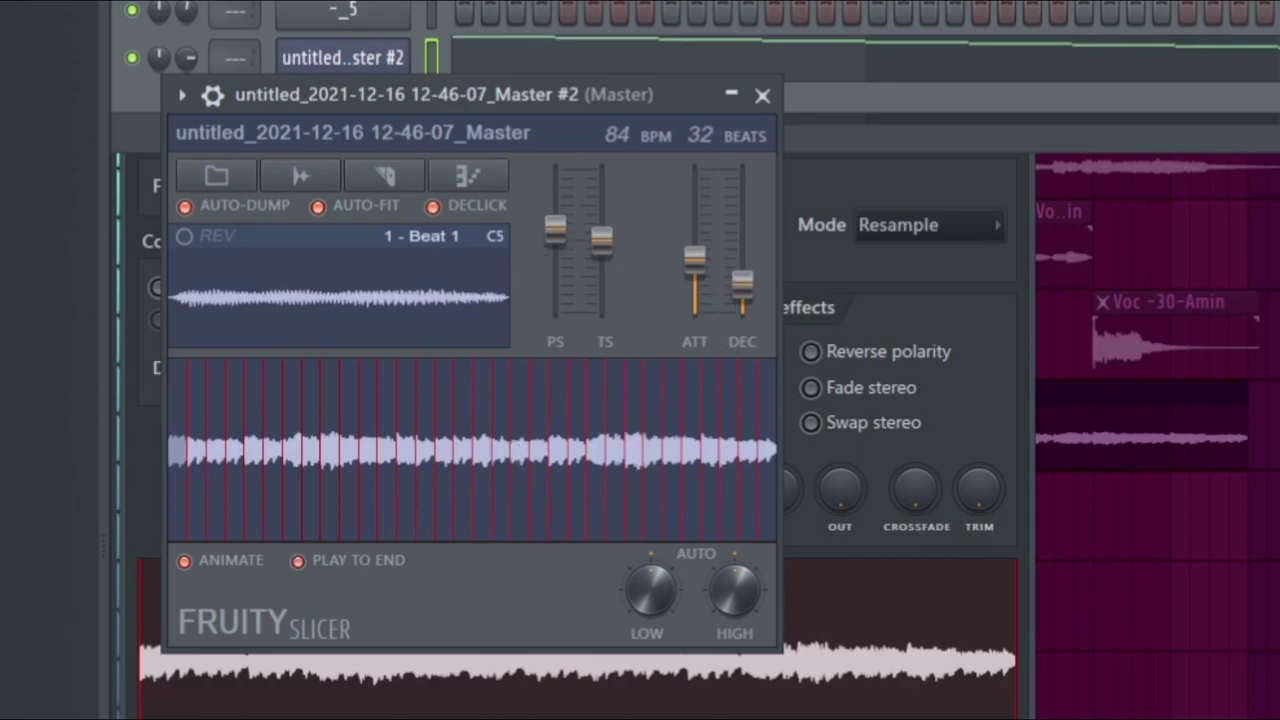
left_click(208, 96)
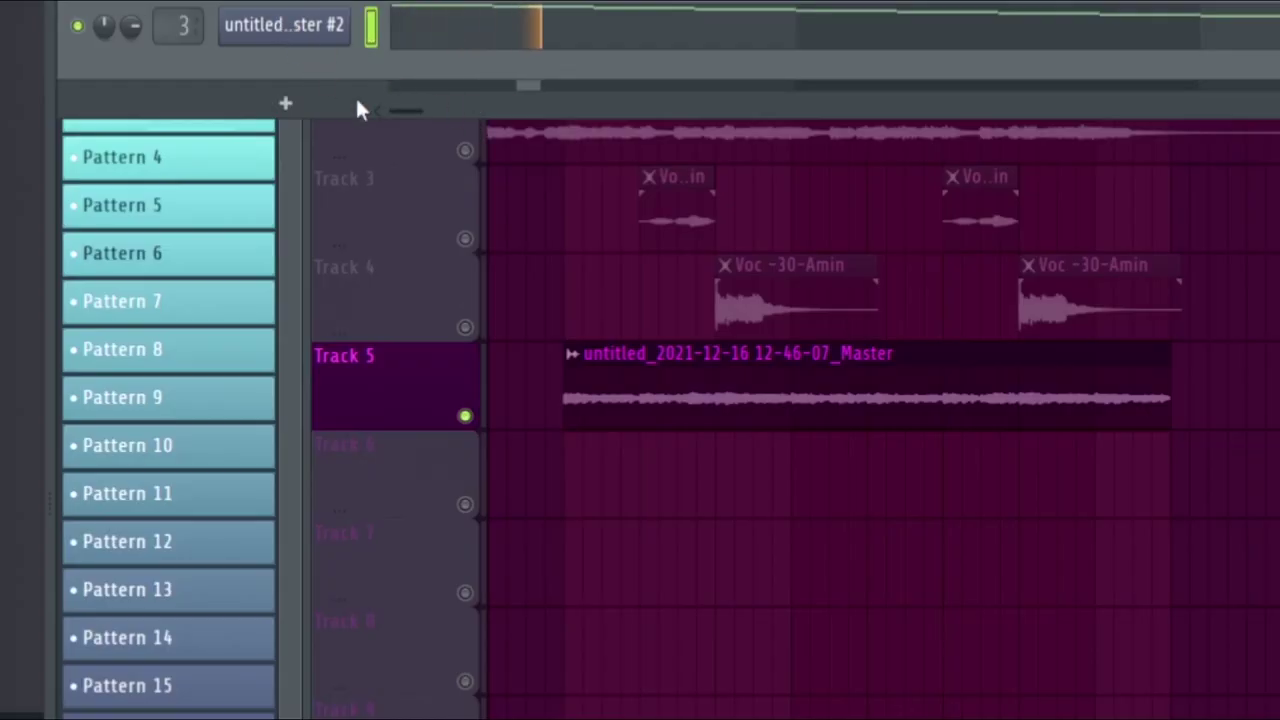
left_click(289, 32)
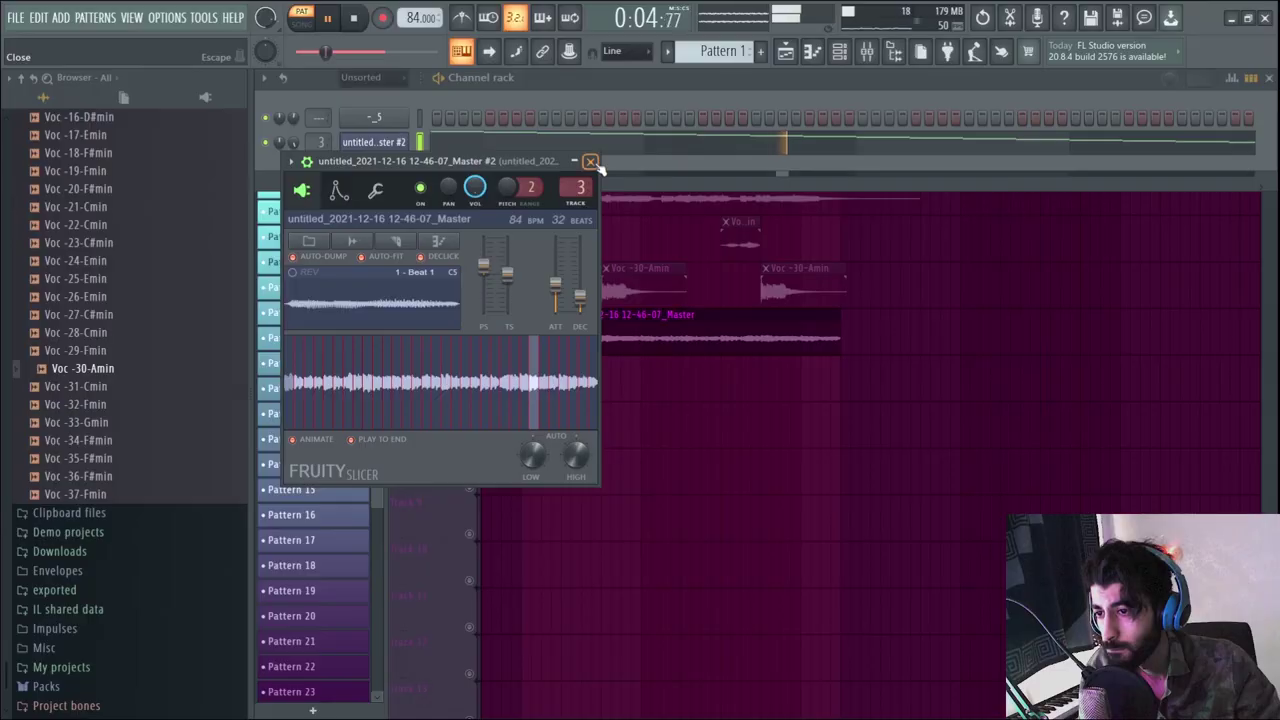
left_click(597, 142)
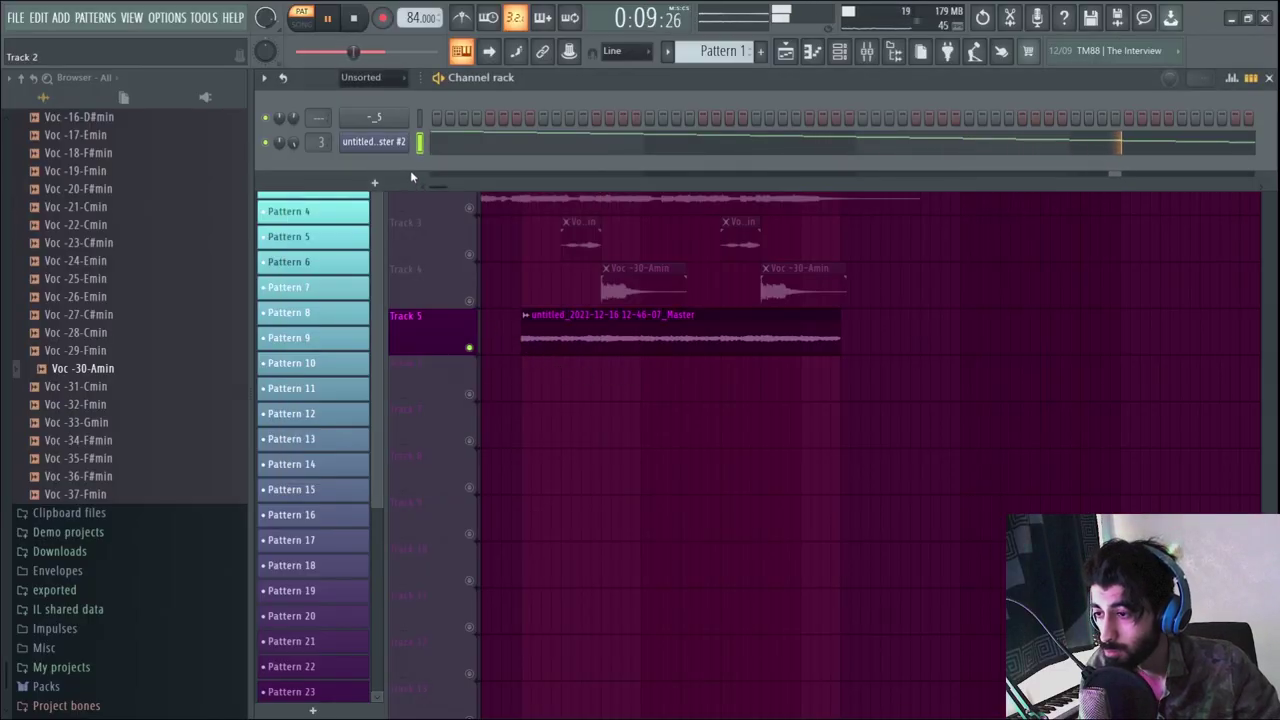
- Open the Fruity Slicer channel's sliced notes in the Piano roll
left_click(462, 146)
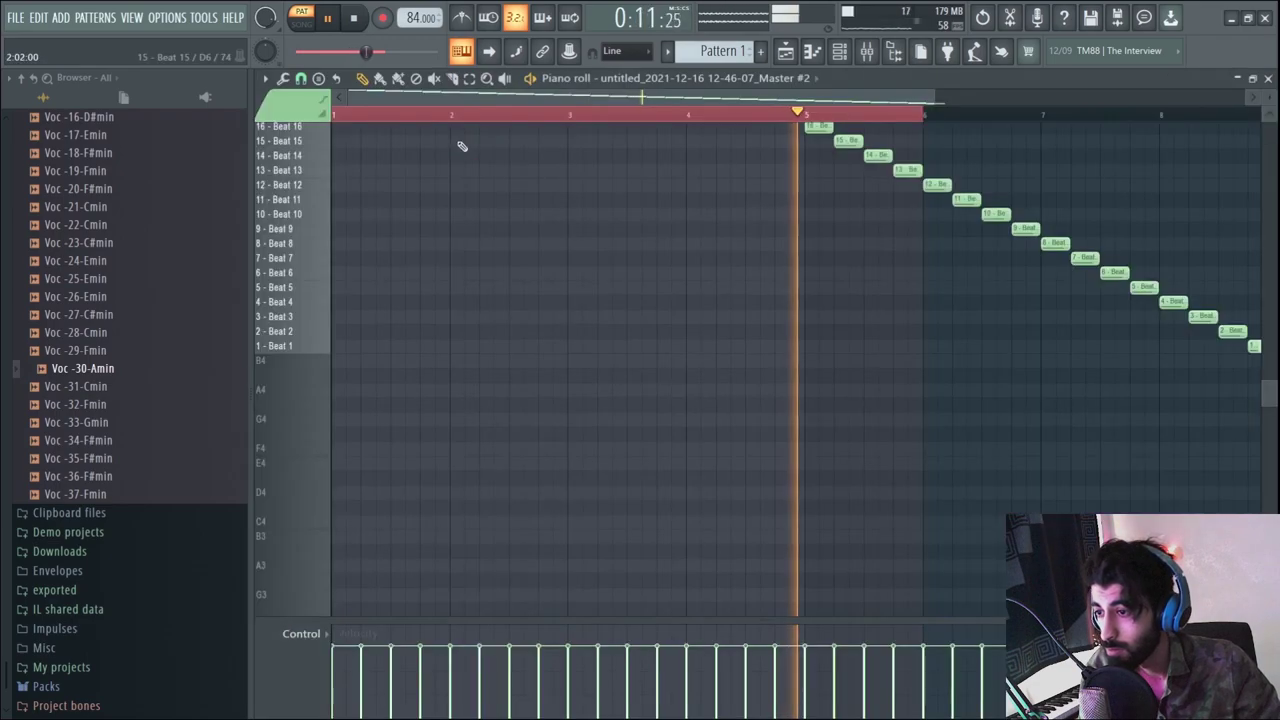
key("space")
left_click(785, 52)
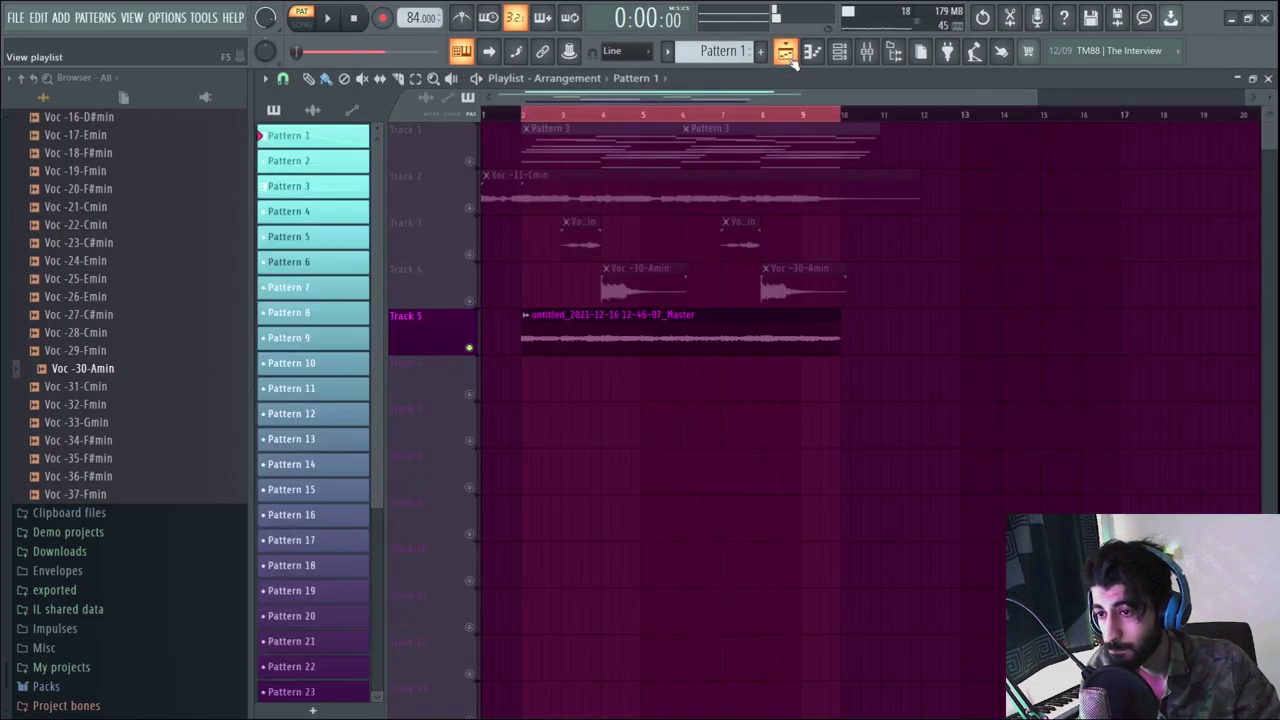
left_click(840, 55)
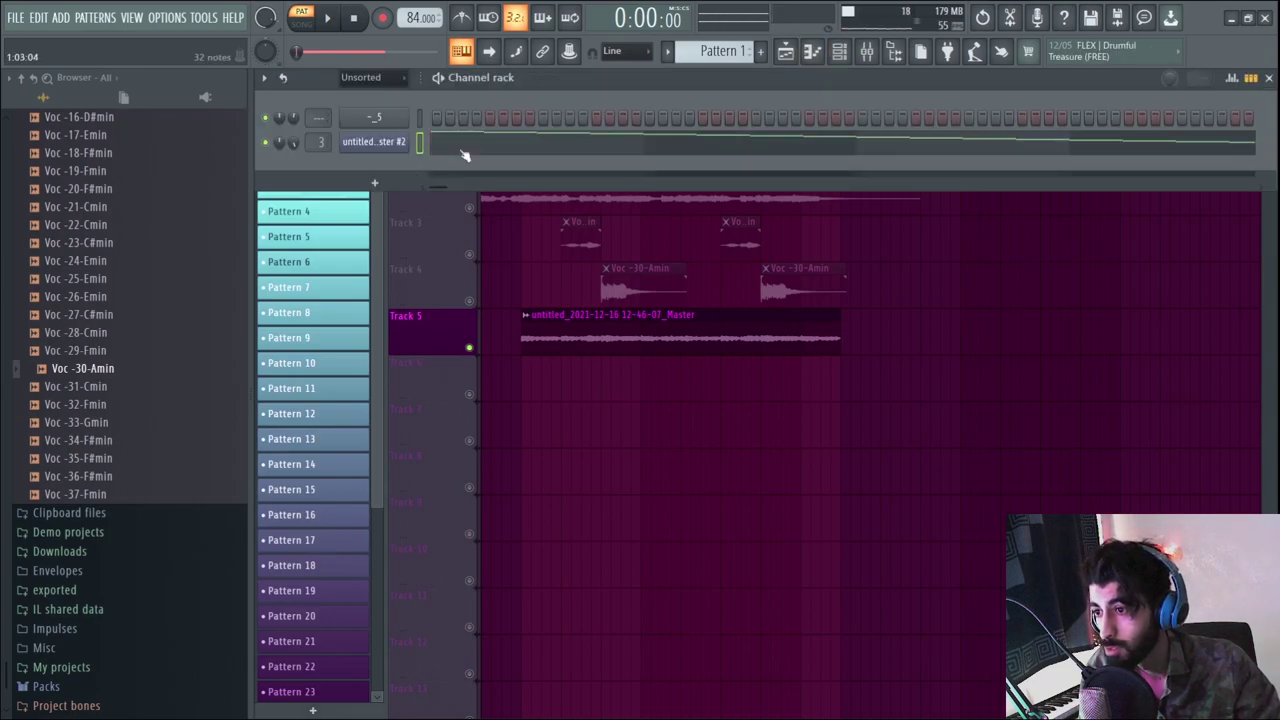
left_click(470, 145)
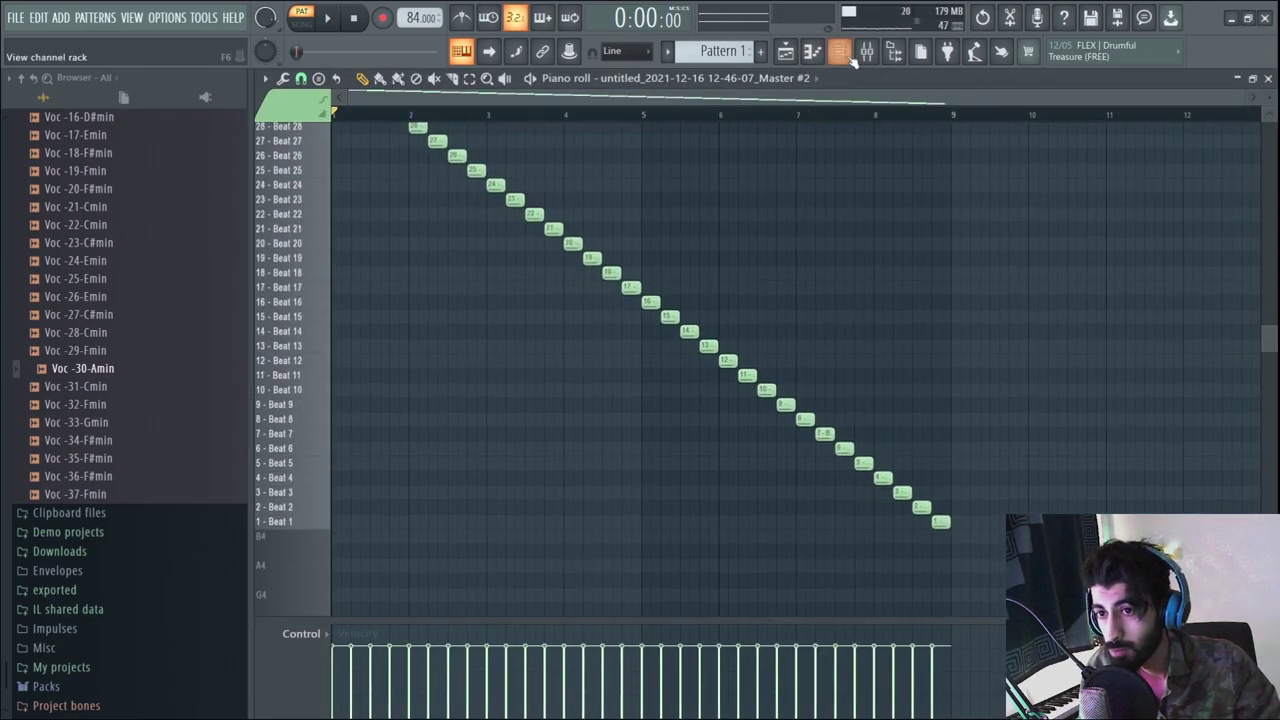
- Open the Fruity Slicer window and play back the sliced beat pattern
key("F6")
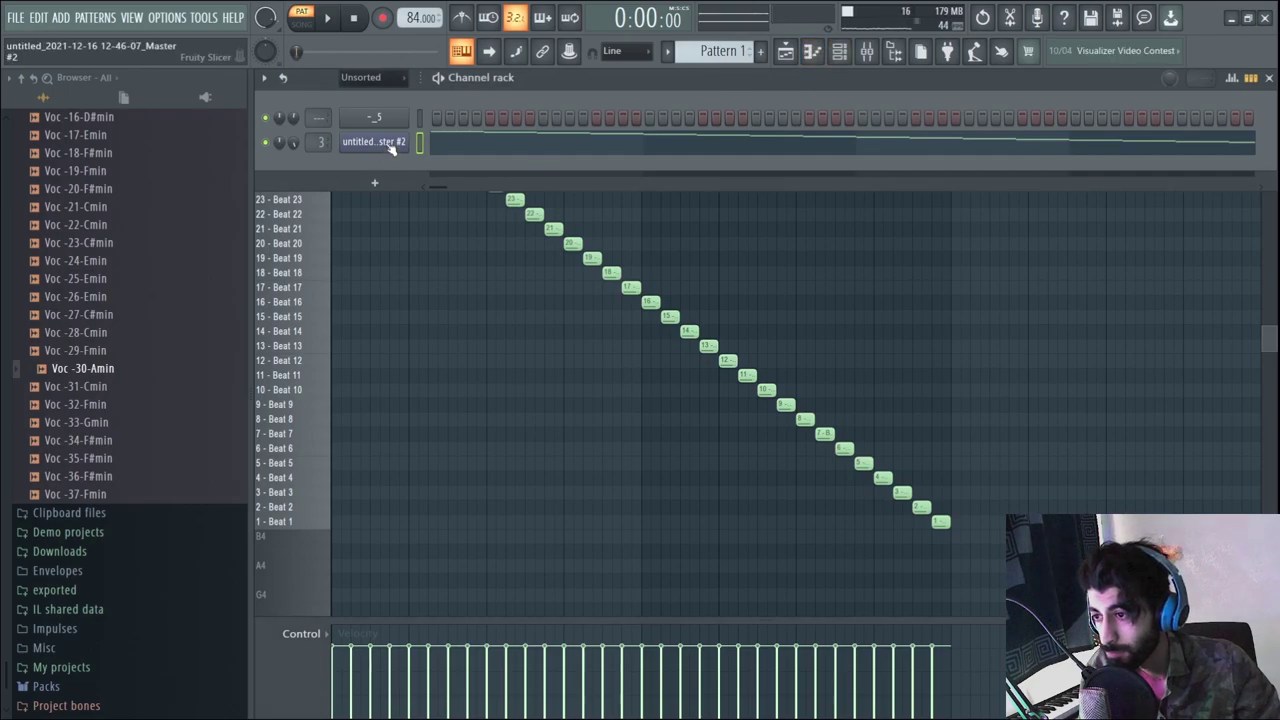
left_click(390, 145)
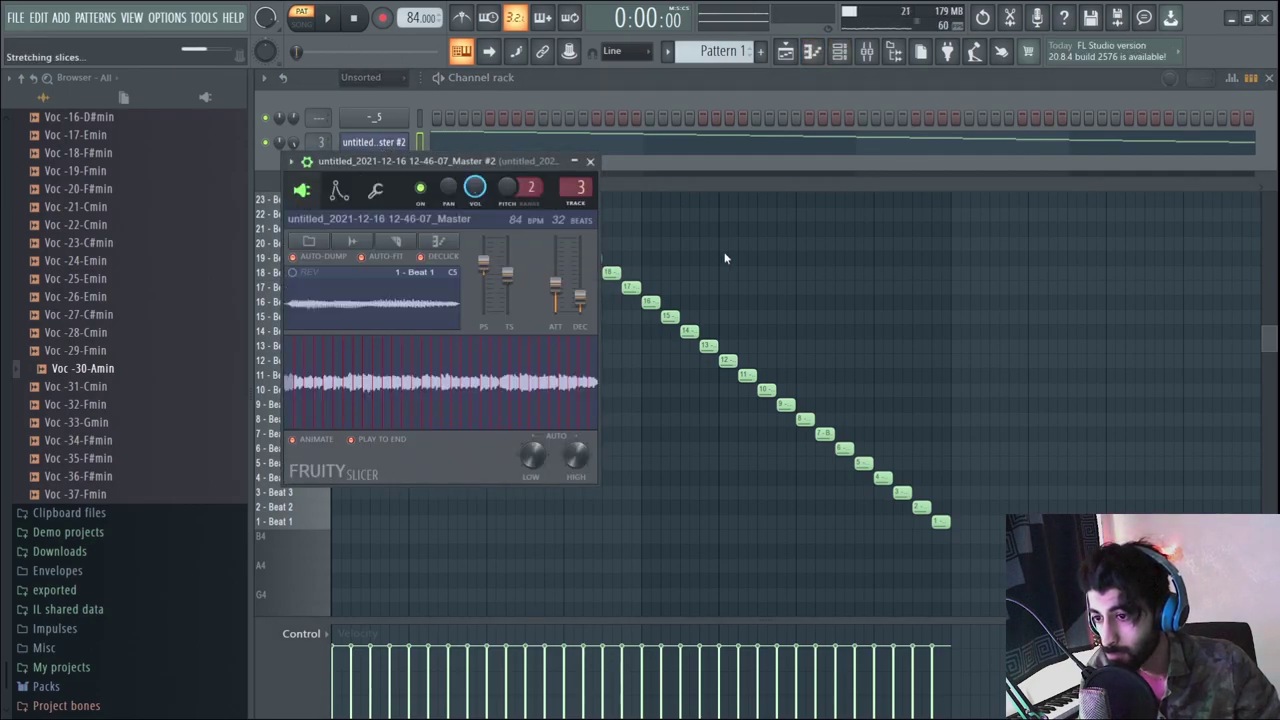
key("F7")
key("space")
scroll(500, 429, "up", 3)
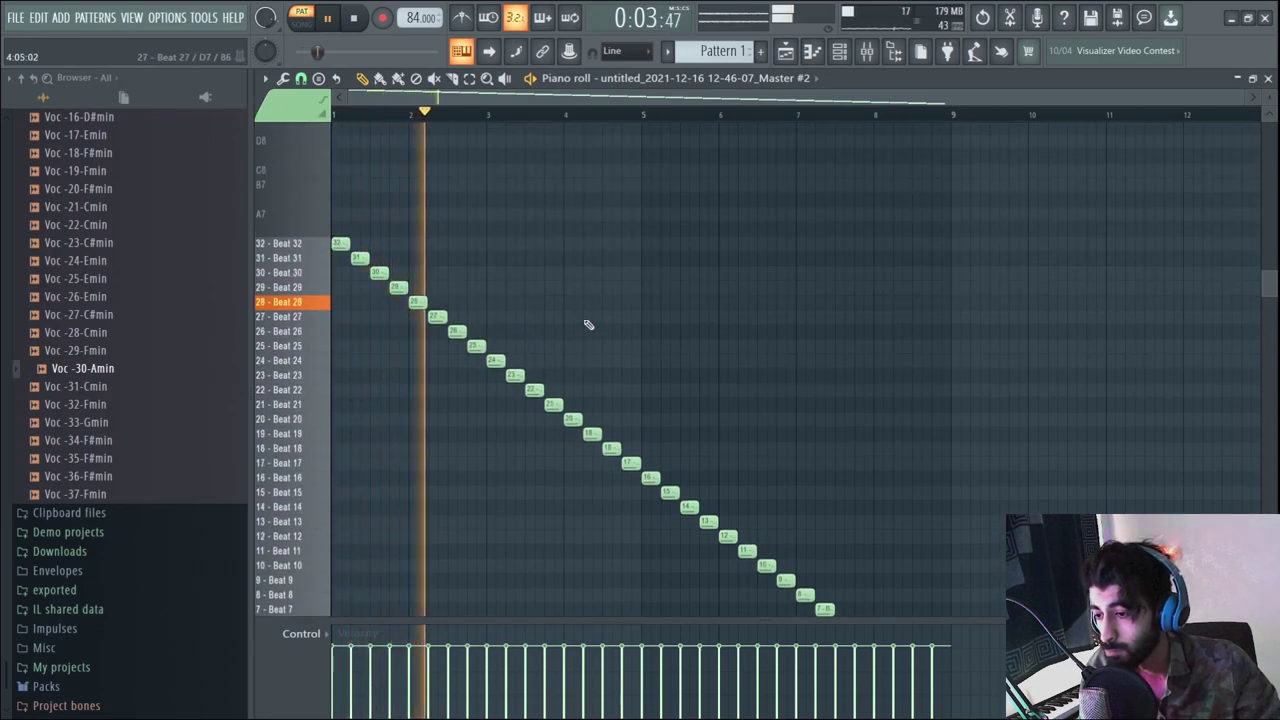
scroll(590, 315, "down", 2)
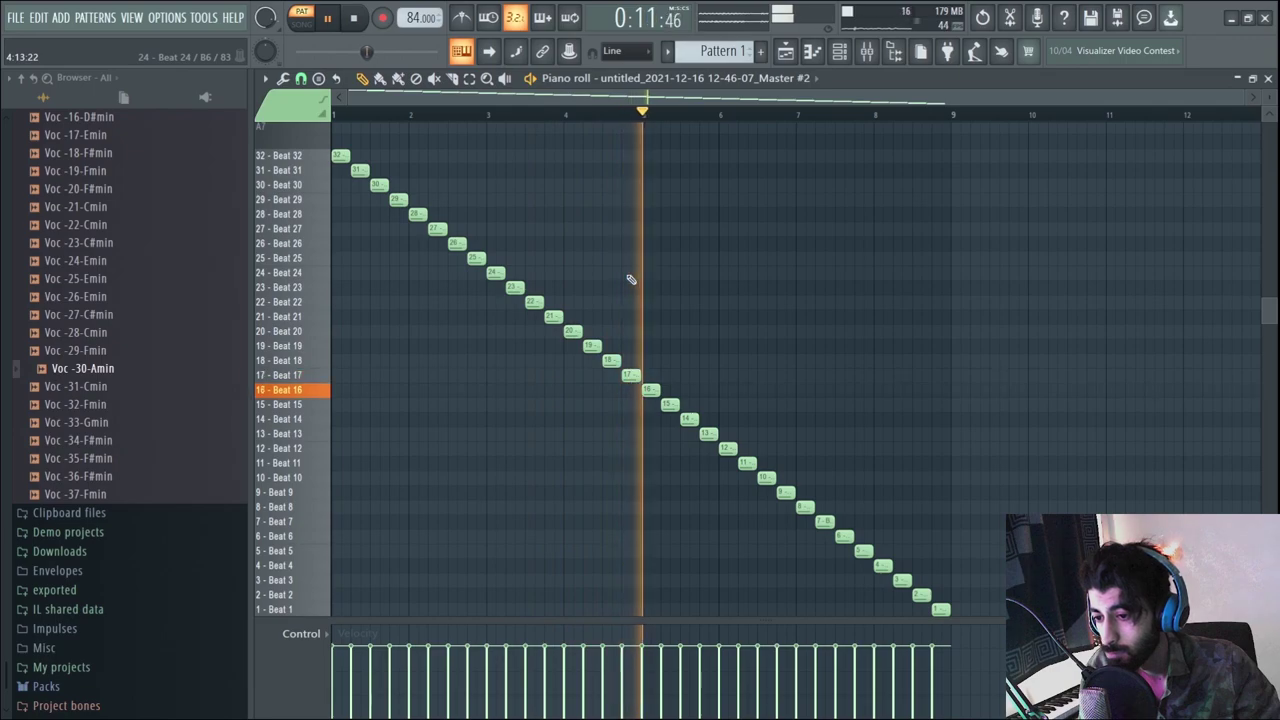
scroll(614, 325, "down", 3)
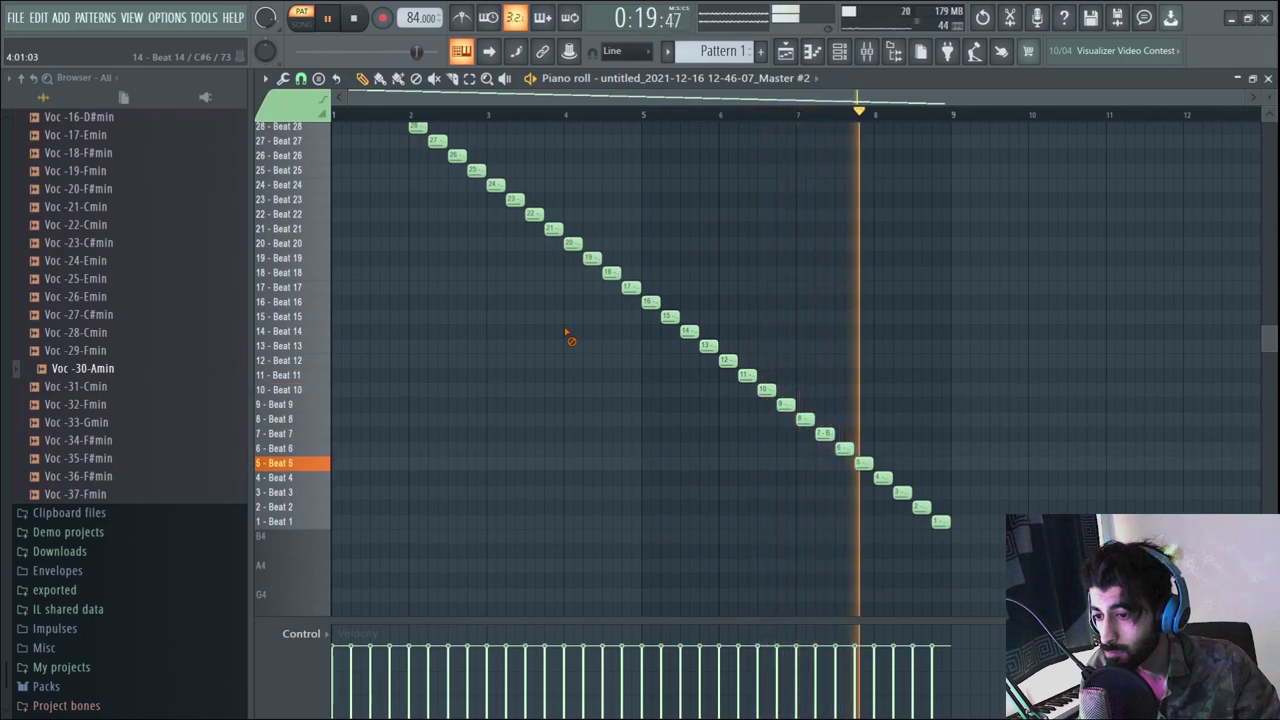
- Move the slicer window further right and replay the sliced beats
left_click(839, 51)
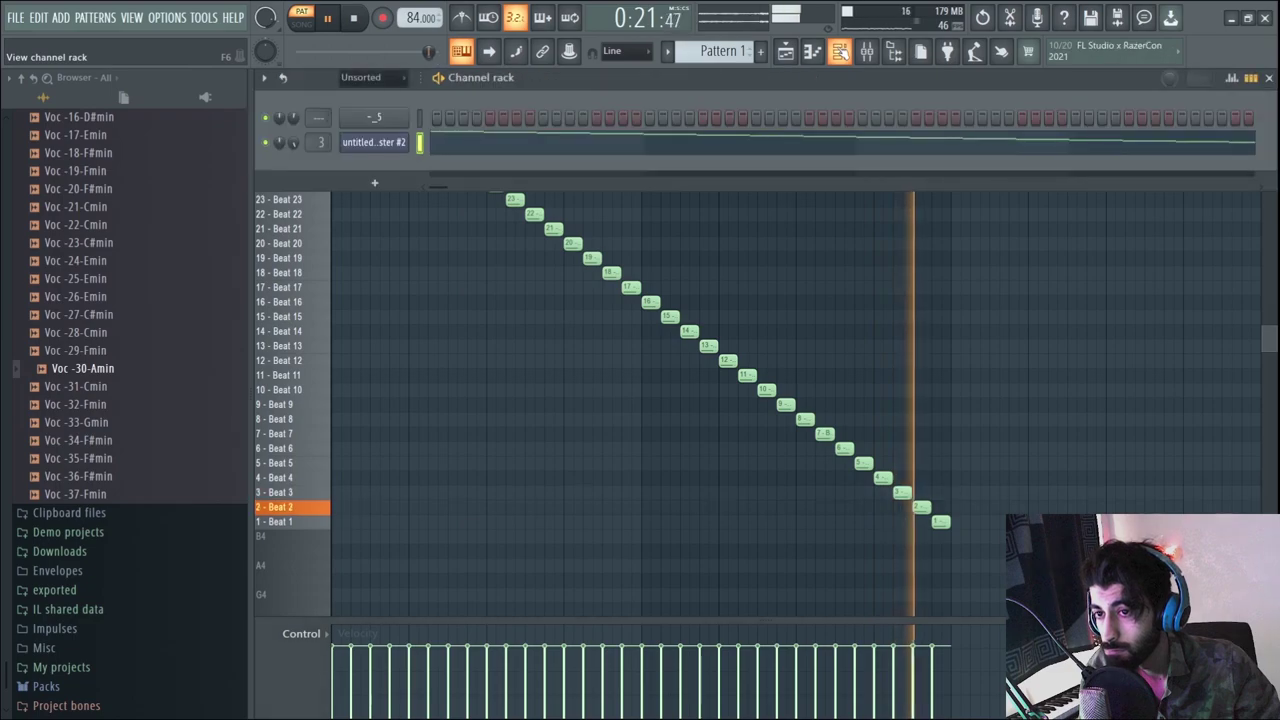
key("F6")
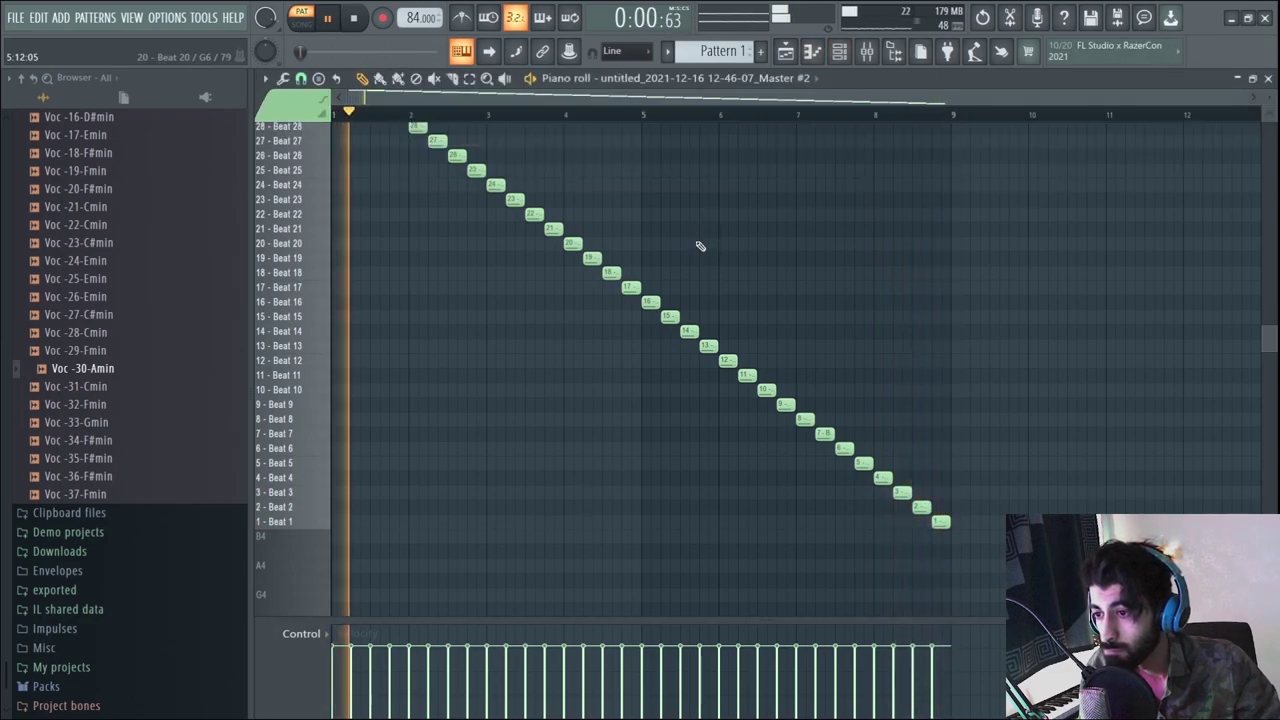
key("F6")
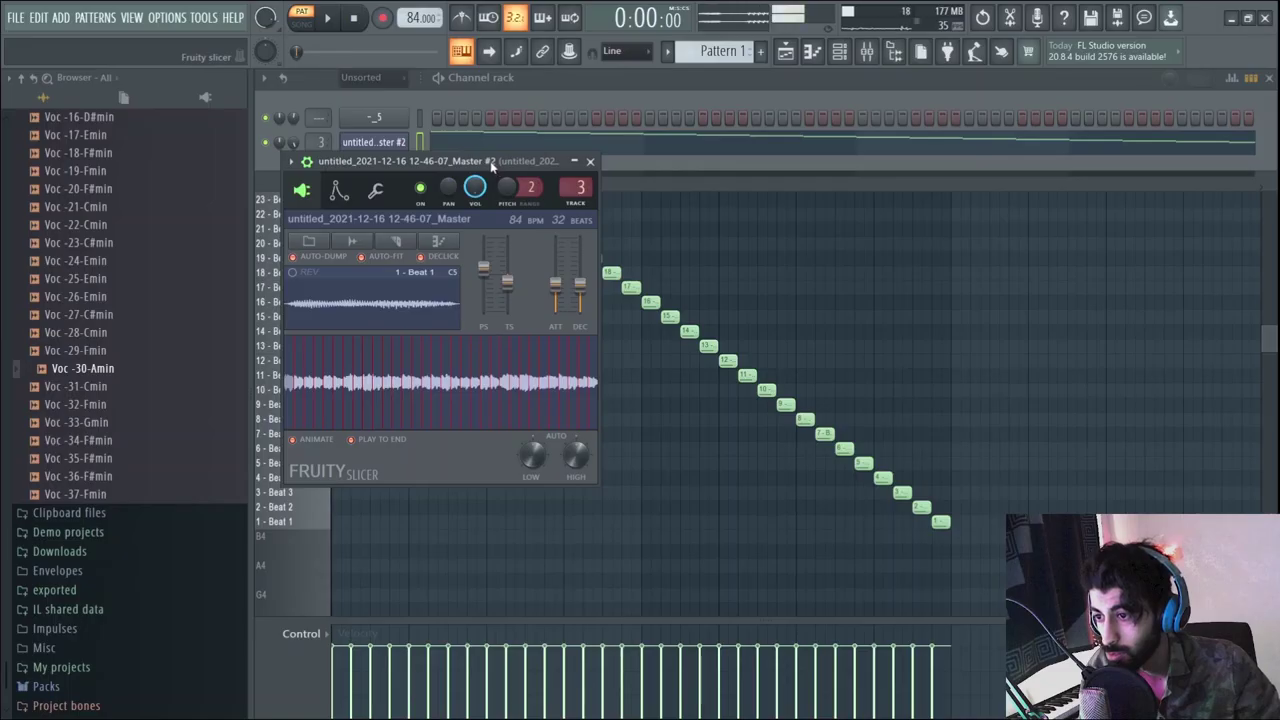
left_click_drag(480, 163, 623, 163)
key("space")
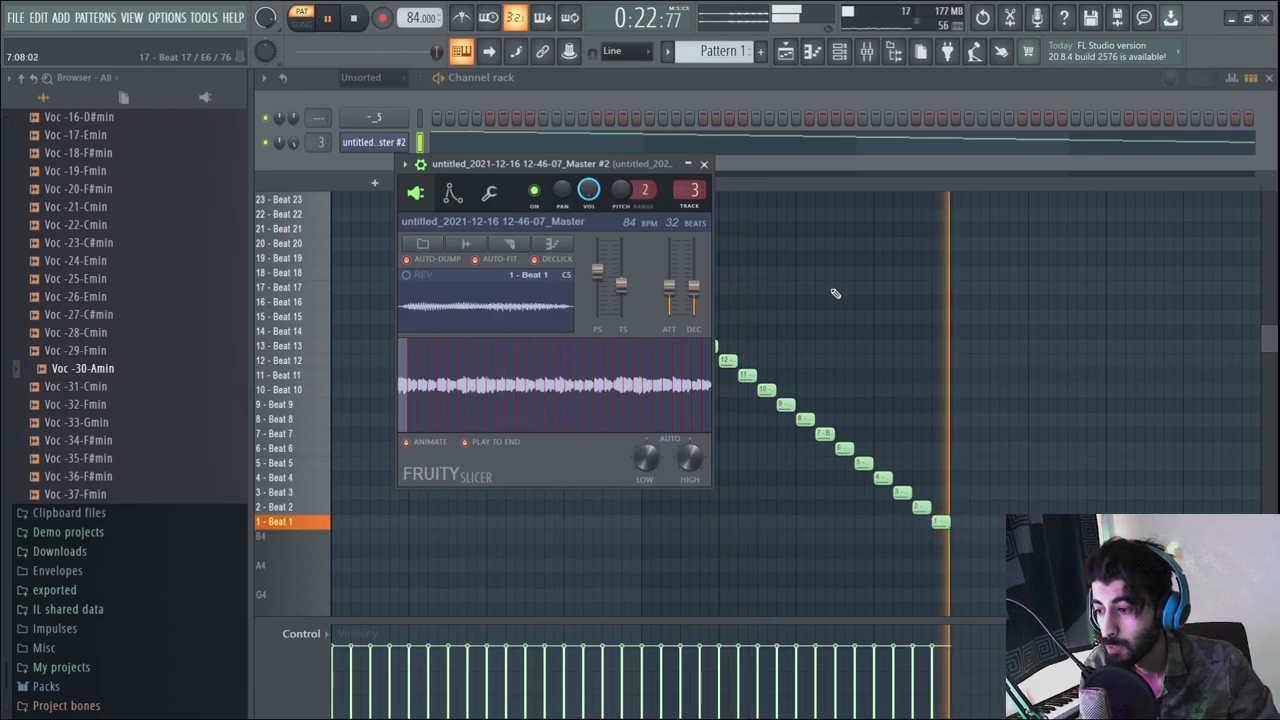
- Play the arrangement to hear the reversed master clip on Track 5
left_click(786, 52)
key("space")
key("F9")
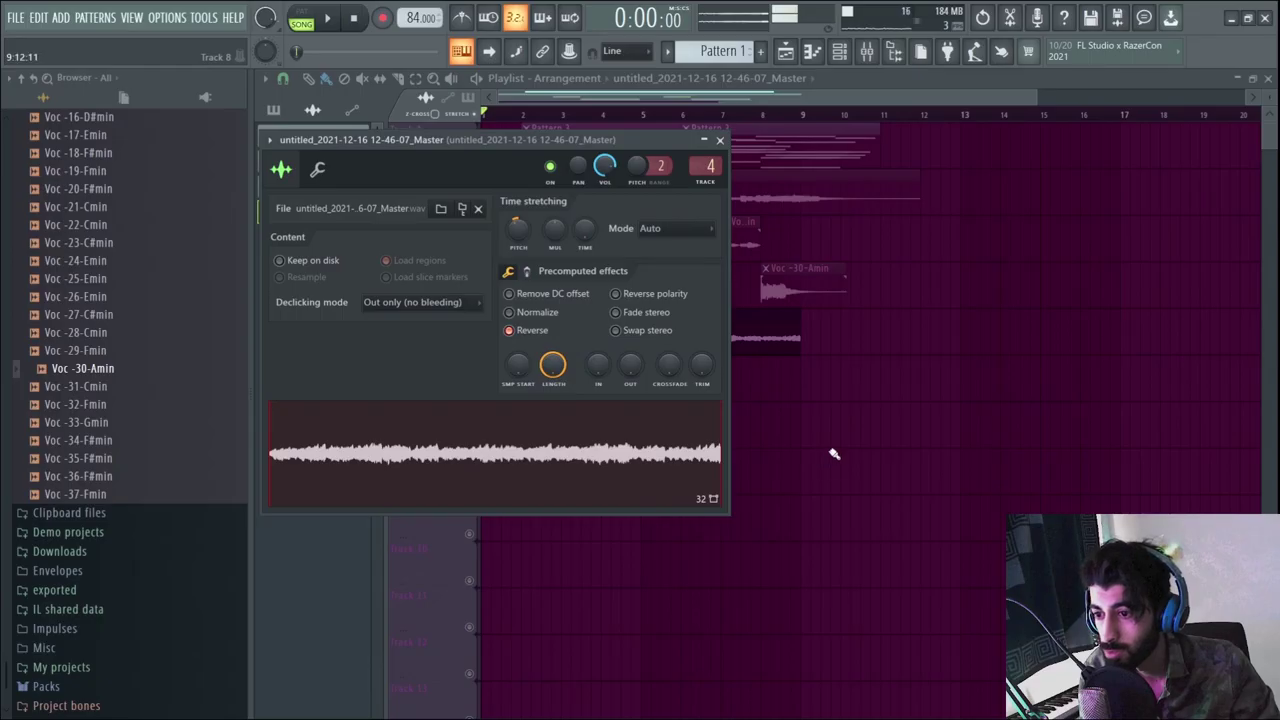
key("Escape")
key("space")
- Load Fruity Flangus into slot 2 of the master clip's mixer insert 4
double_click(677, 342)
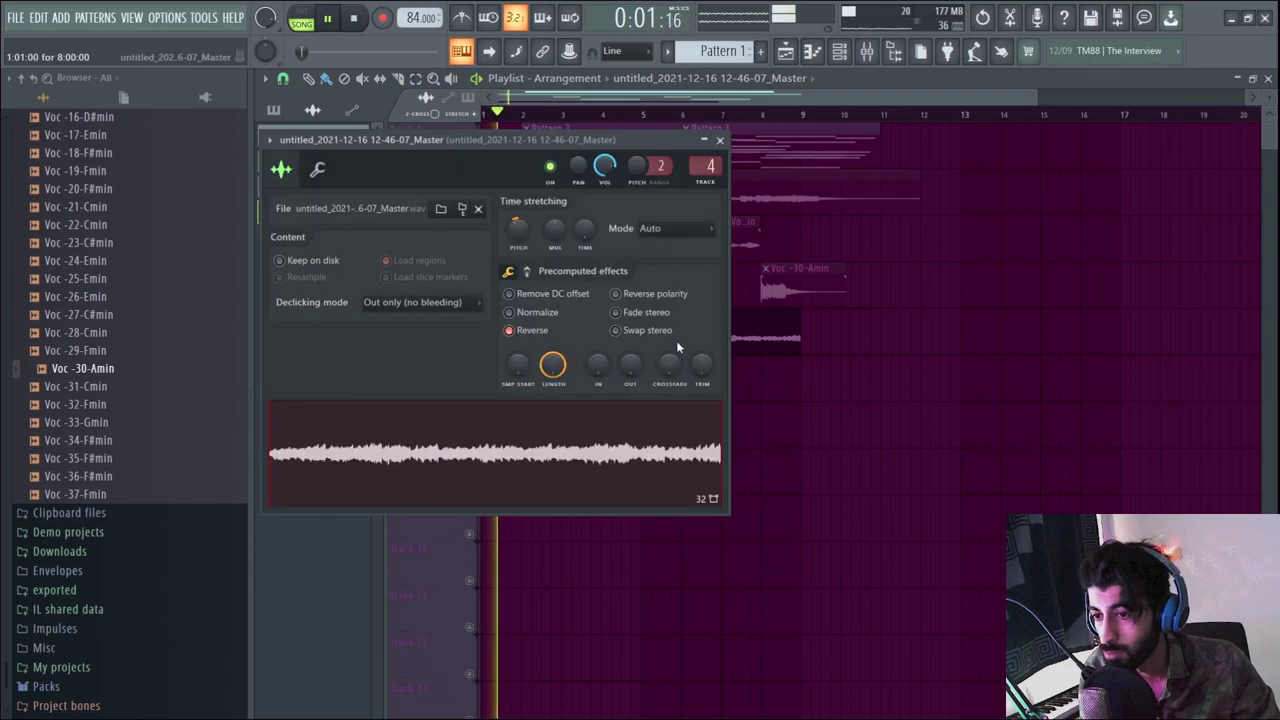
left_click(706, 168)
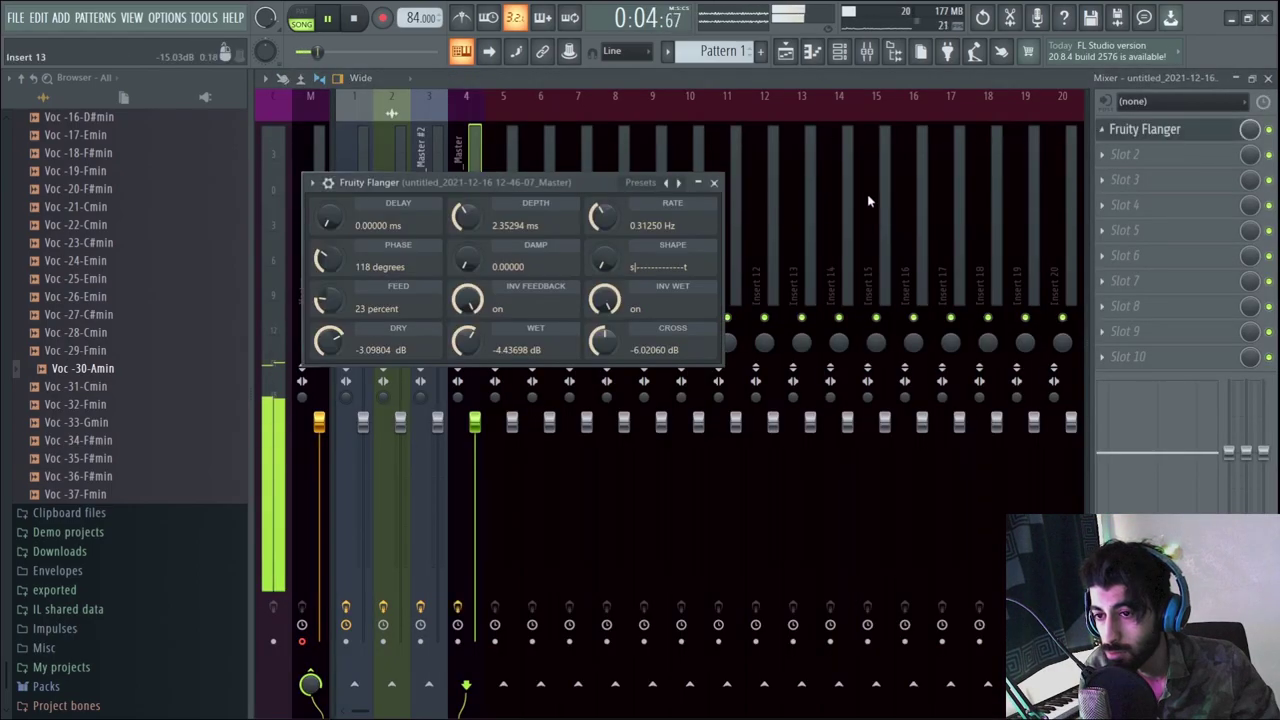
left_click(1113, 155)
left_click(692, 208)
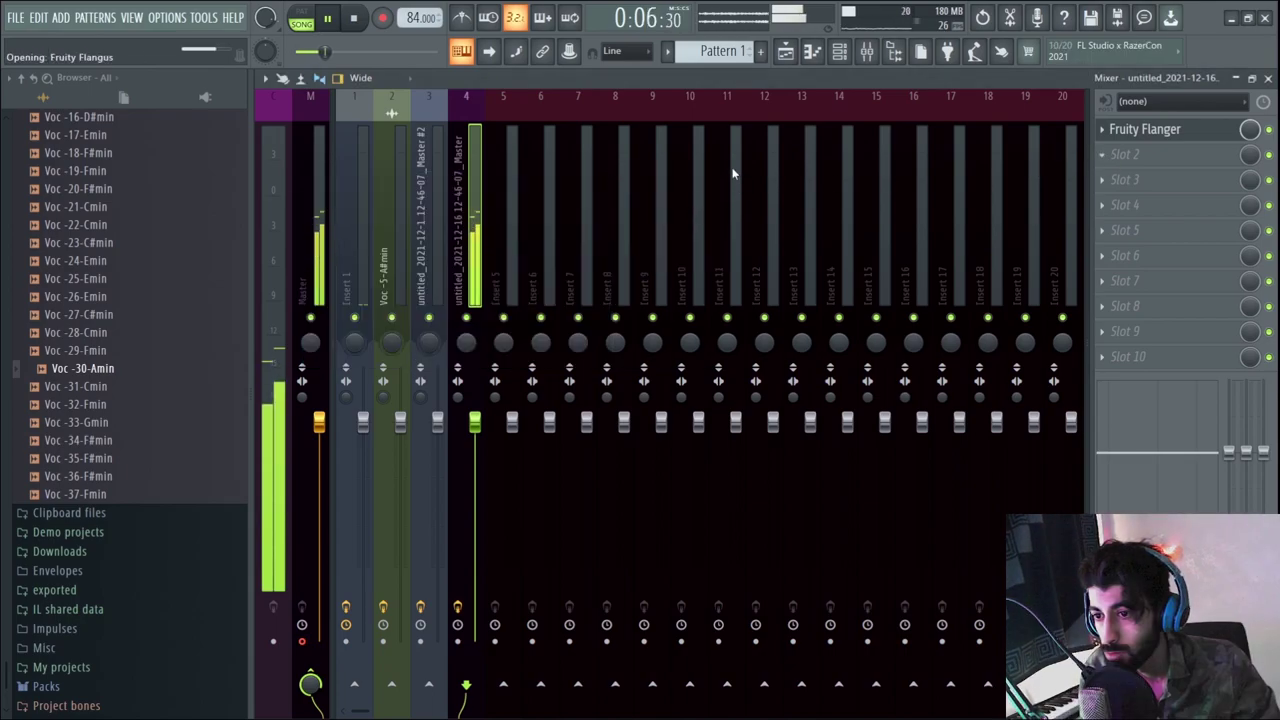
left_click(785, 51)
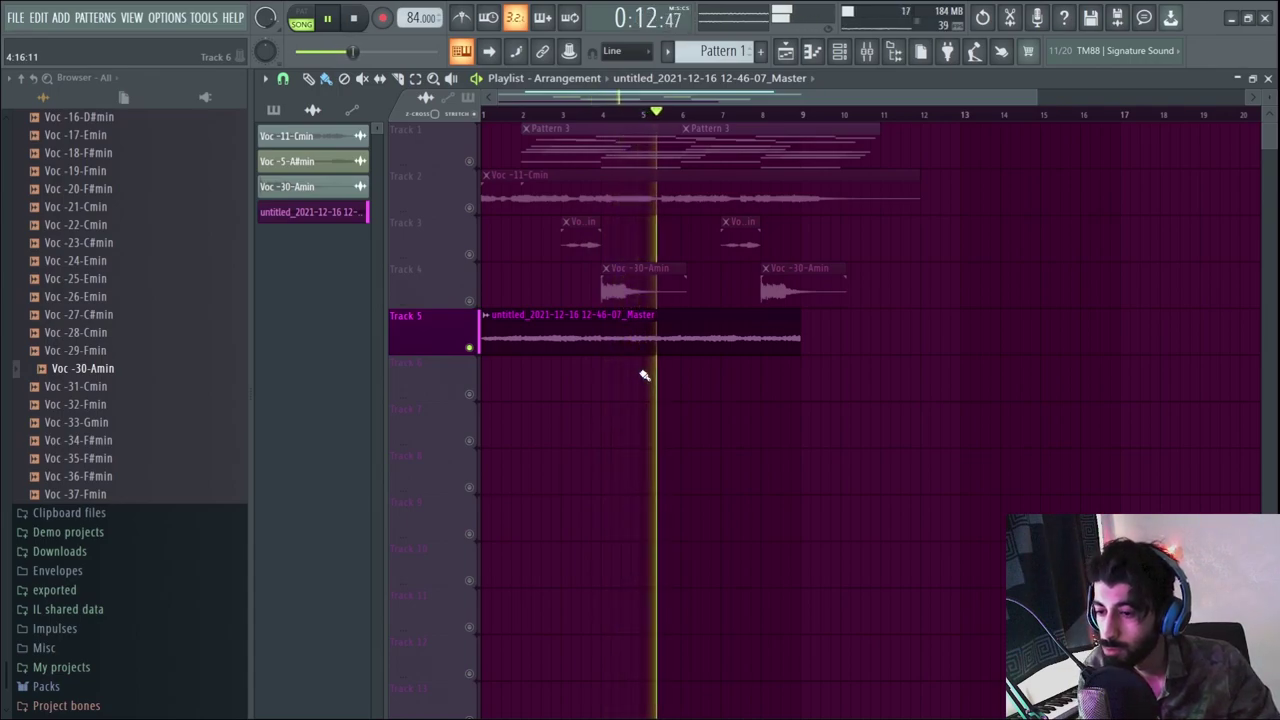
- Stop playback and remove all clips from the playlist
key("space")
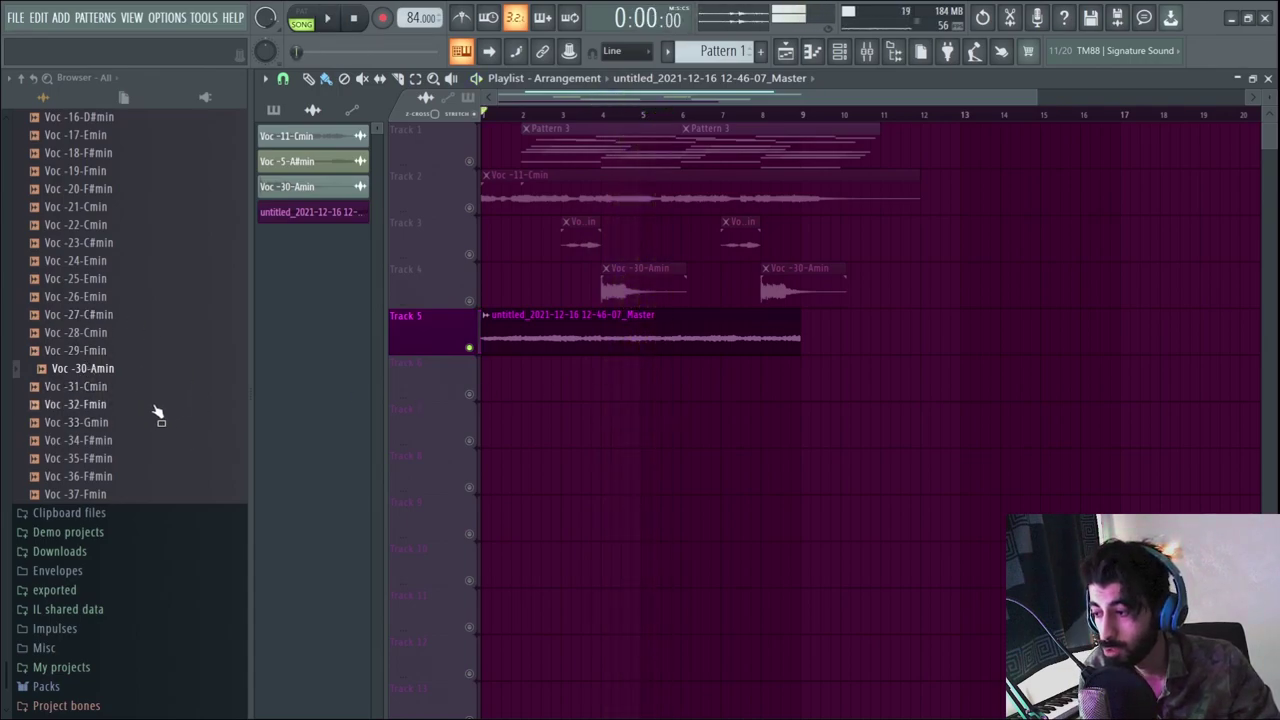
scroll(515, 118, "up", 2)
scroll(517, 117, "up", 1)
scroll(540, 120, "down", 1)
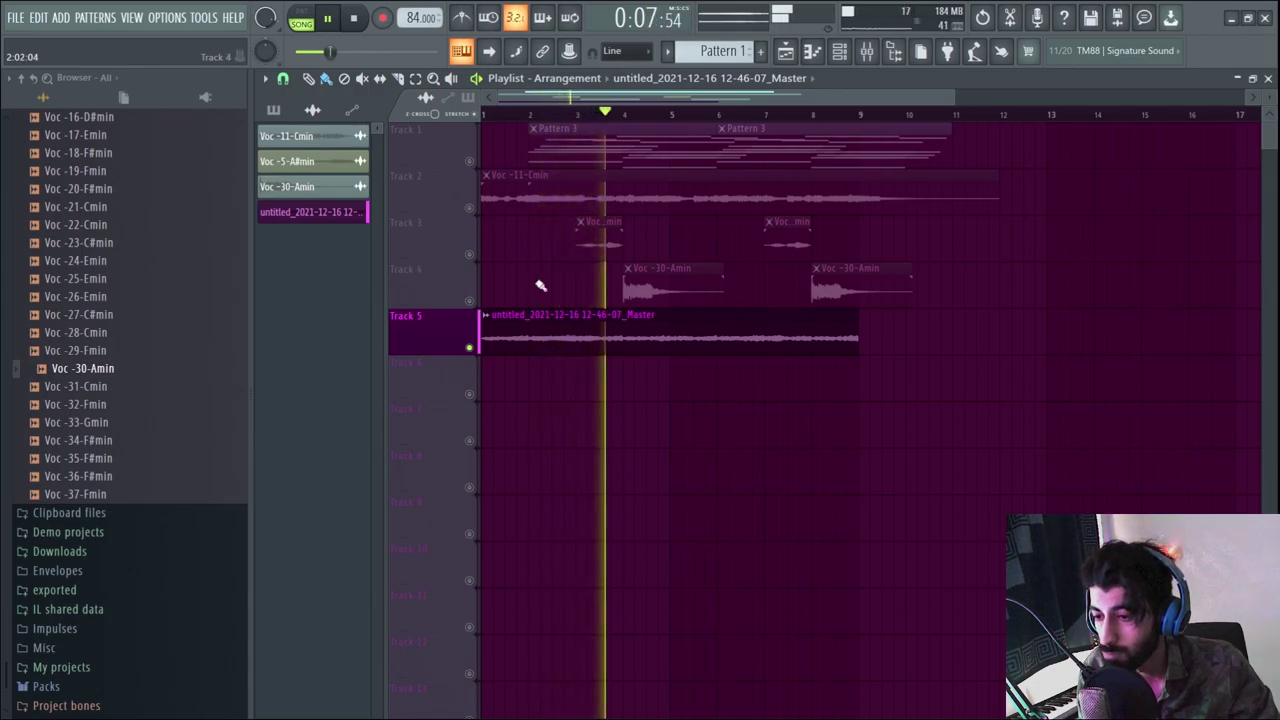
double_click(556, 328)
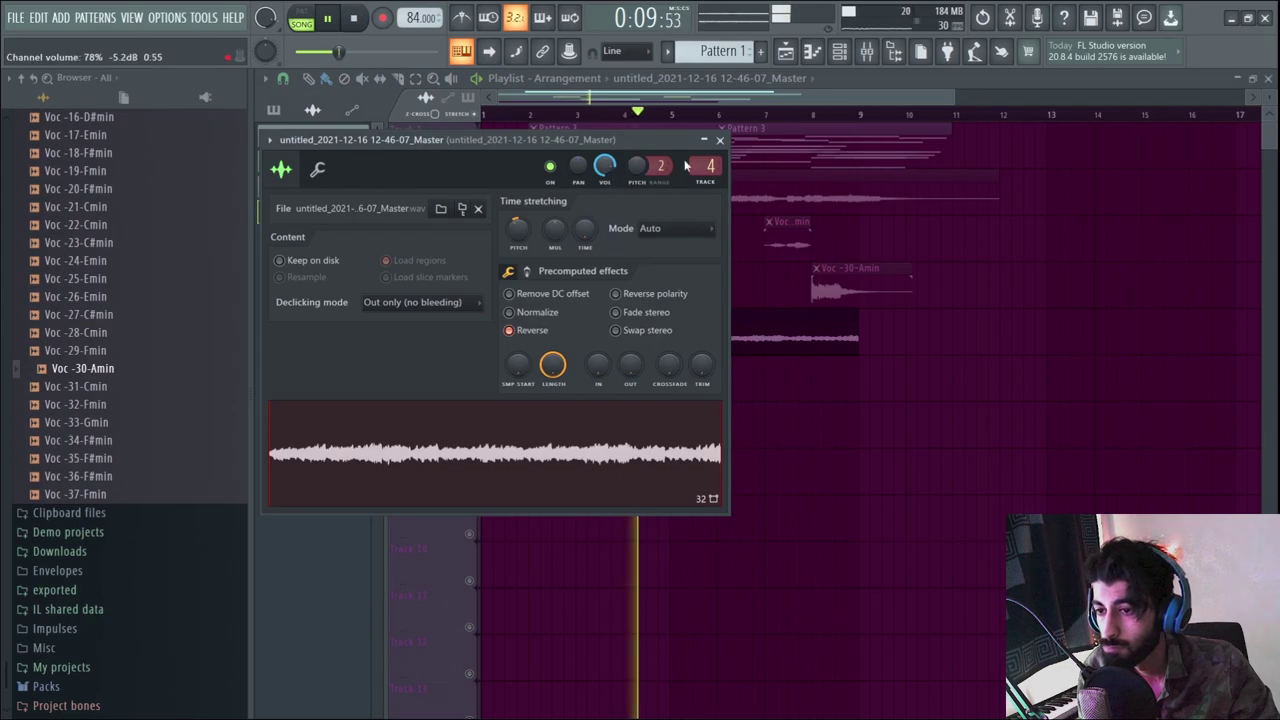
key("Escape")
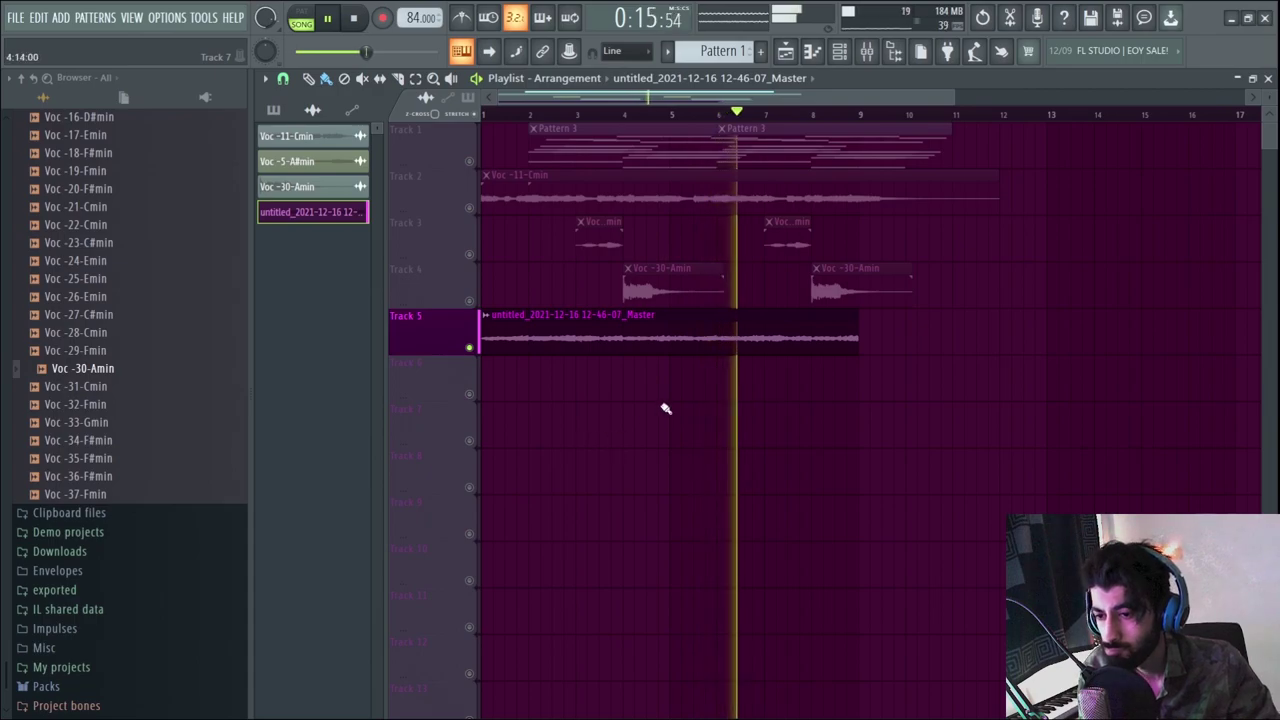
key("space")
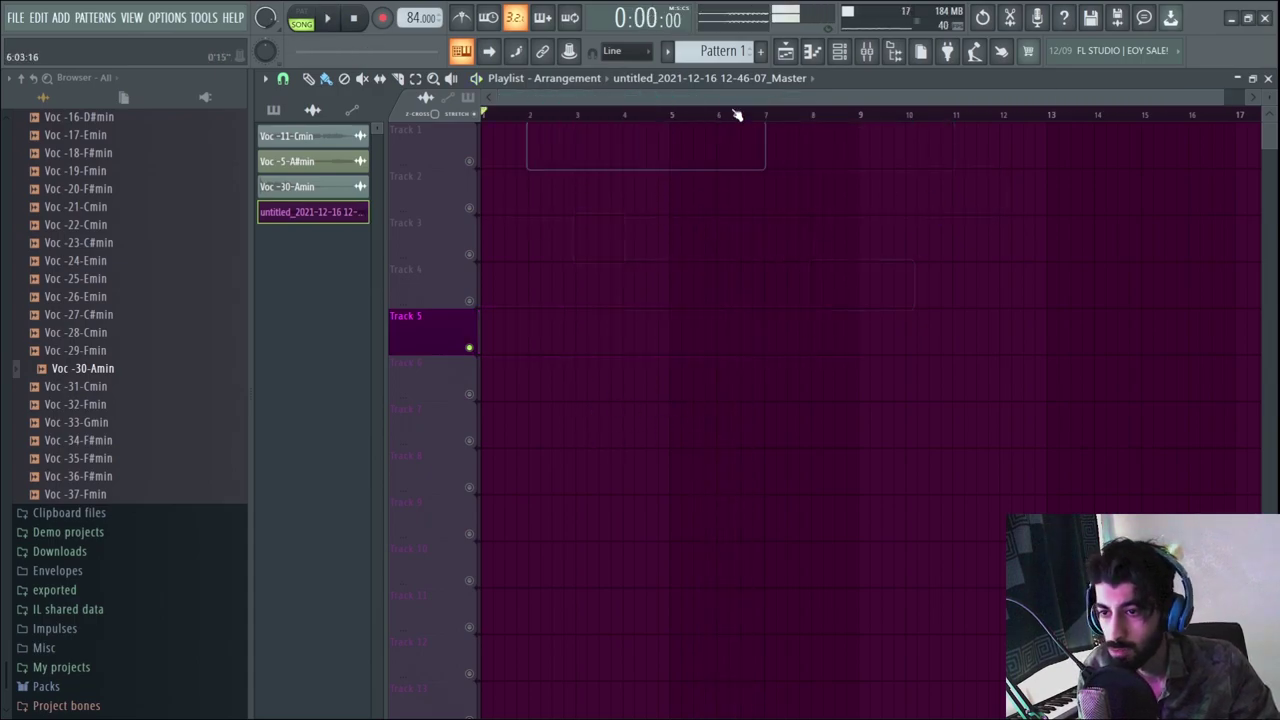
- Delete the leftover master bounce channel from the Channel rack under the All filter
key("F6")
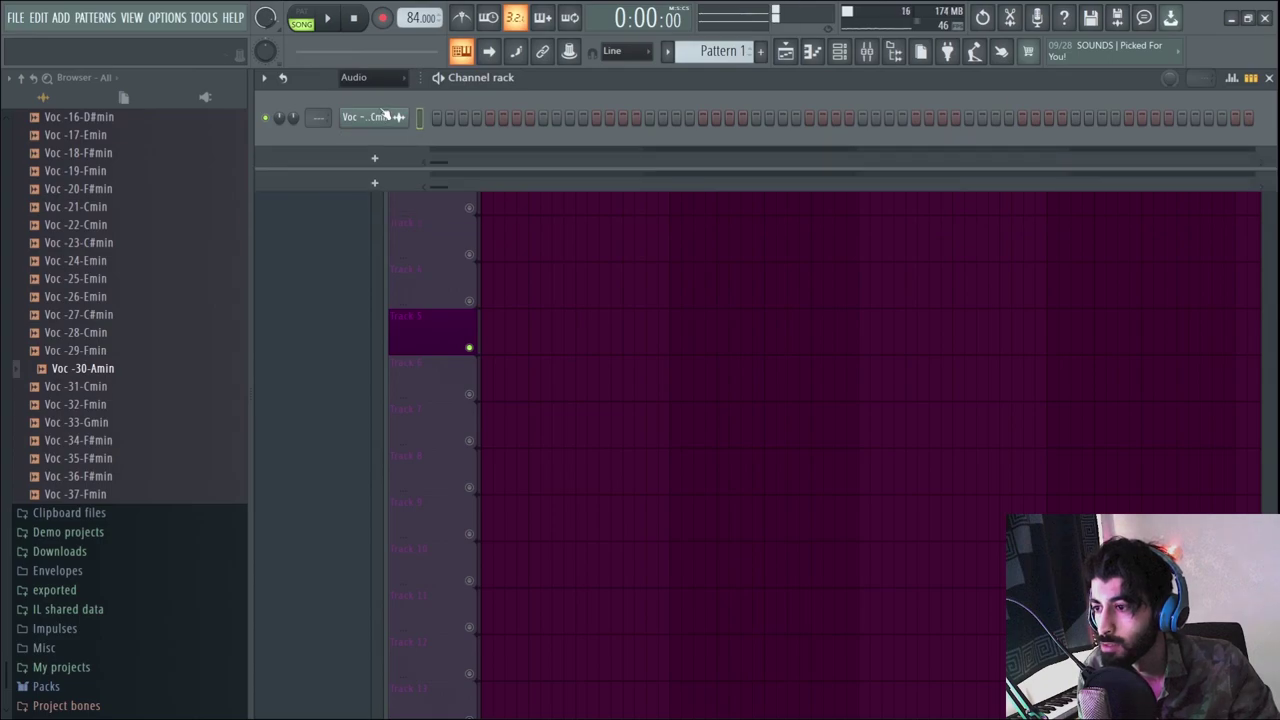
left_click(373, 77)
key("alt+Delete")
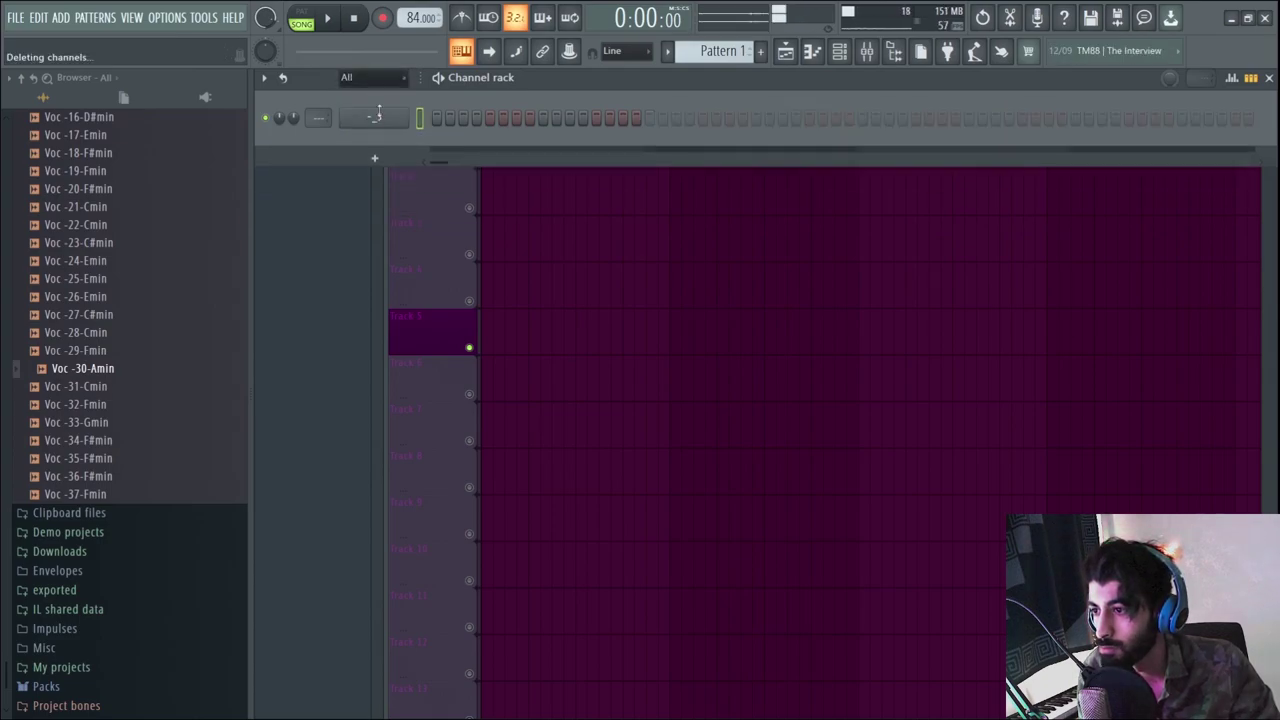
key("F6")
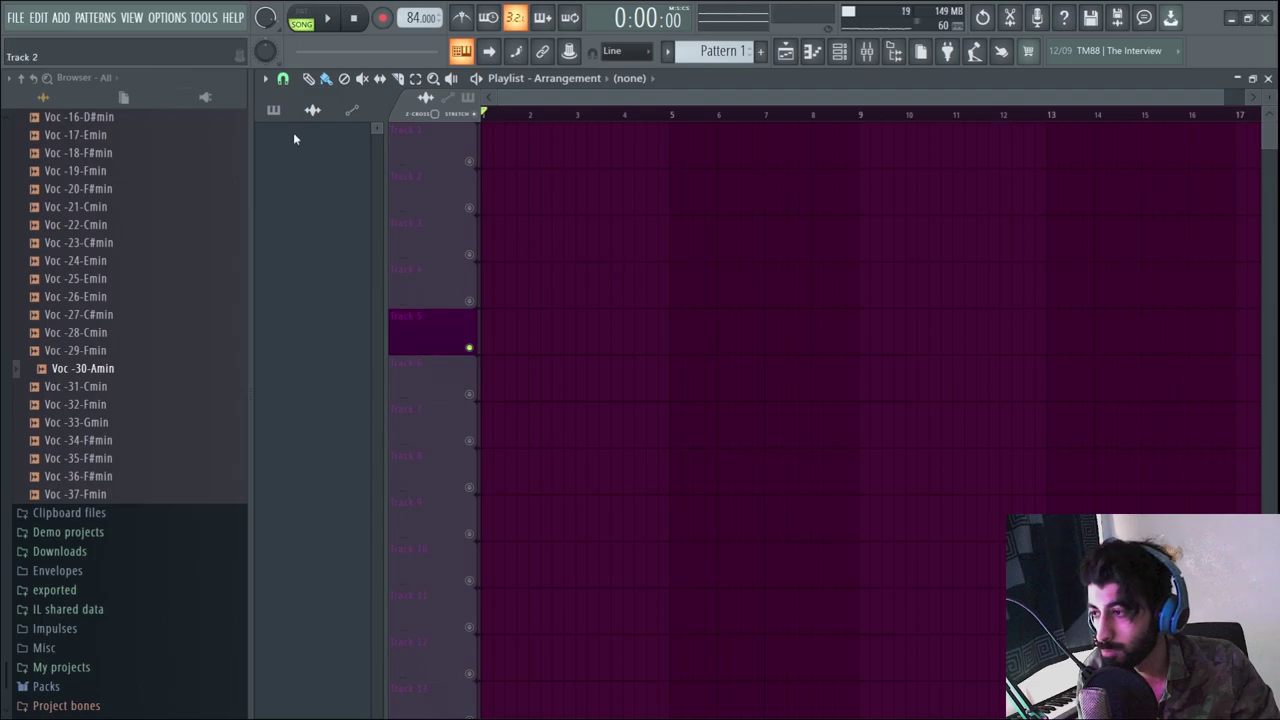
- Solo Track 2, show the Channel rack, and collapse the three vocal folders in the Browser
left_click(470, 207, "ctrl")
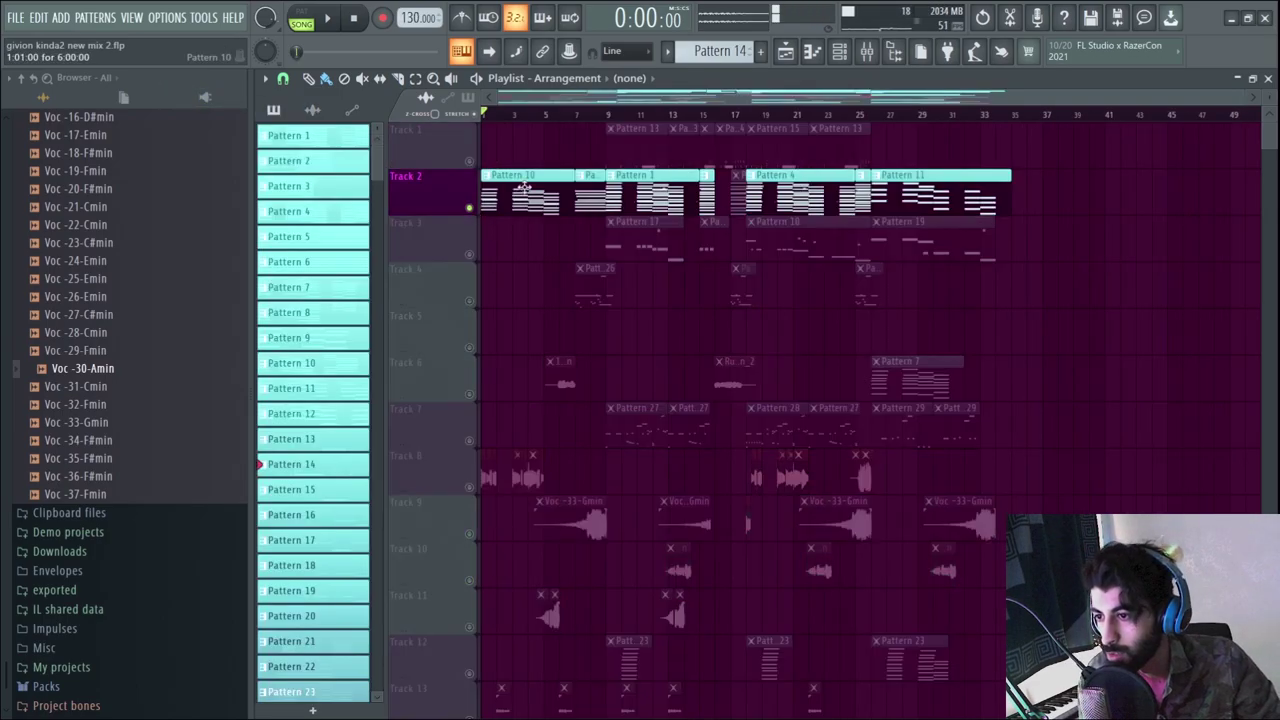
left_click(845, 53)
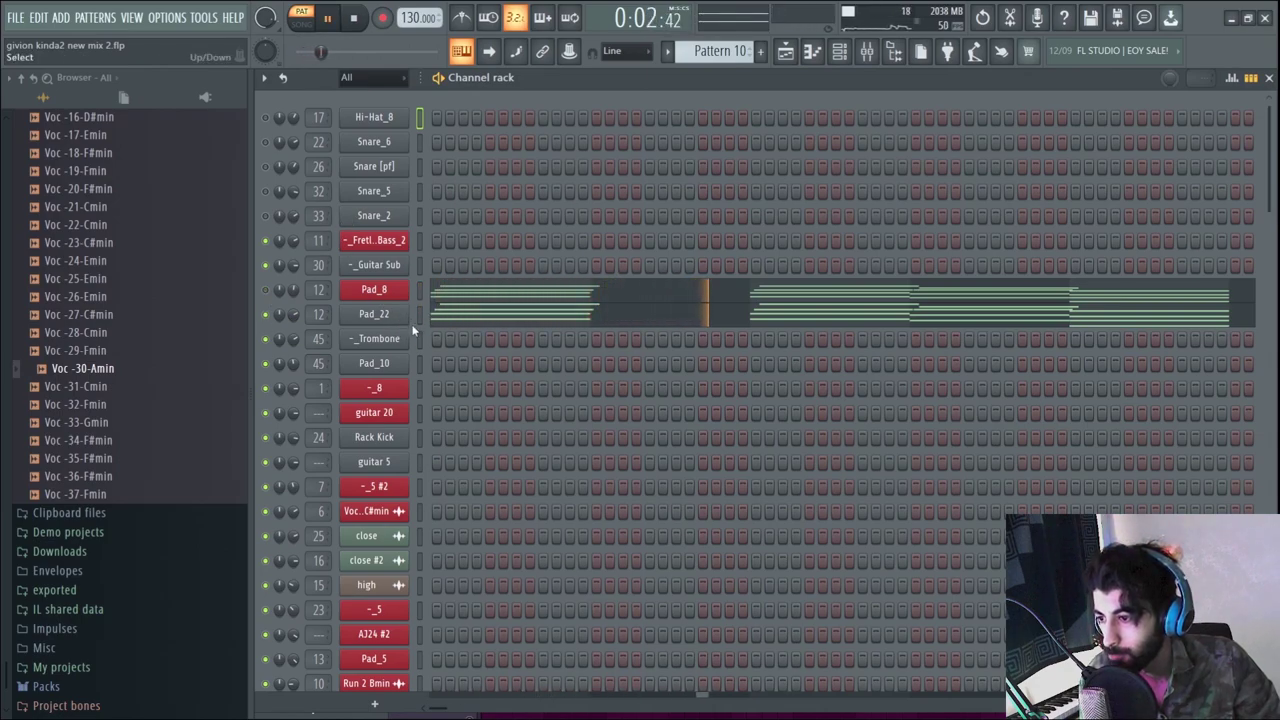
scroll(130, 490, "up", 5)
scroll(110, 430, "up", 5)
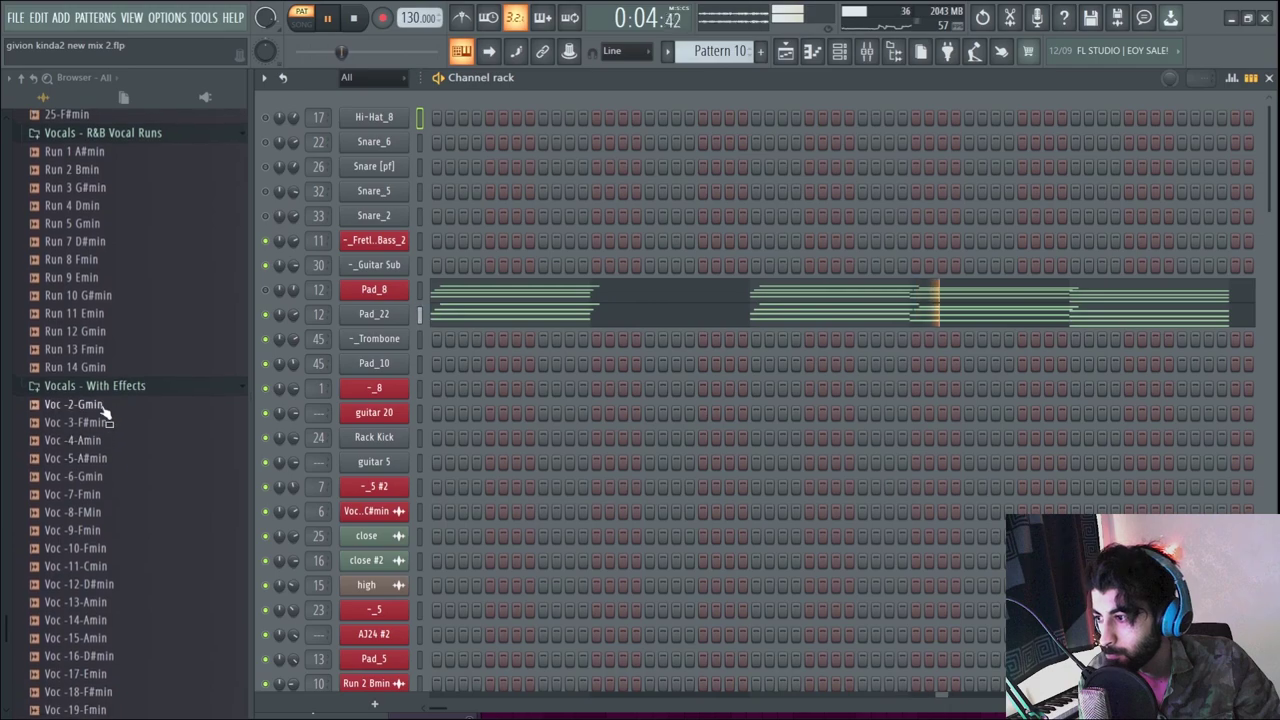
left_click(95, 386)
left_click(100, 132)
scroll(110, 360, "up", 5)
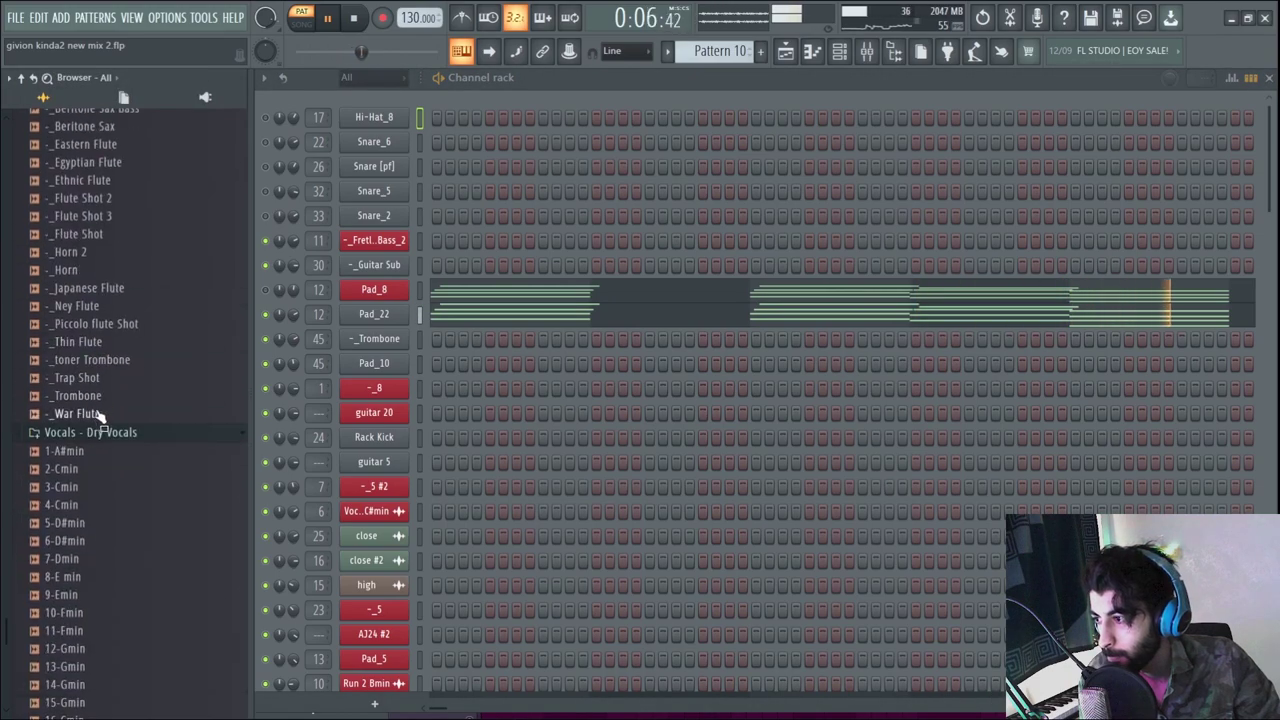
left_click(100, 432)
- Collapse the remaining open sample folders, expand OneShot - Pads, and play the pattern
scroll(108, 440, "up", 5)
key("space")
scroll(140, 390, "up", 10)
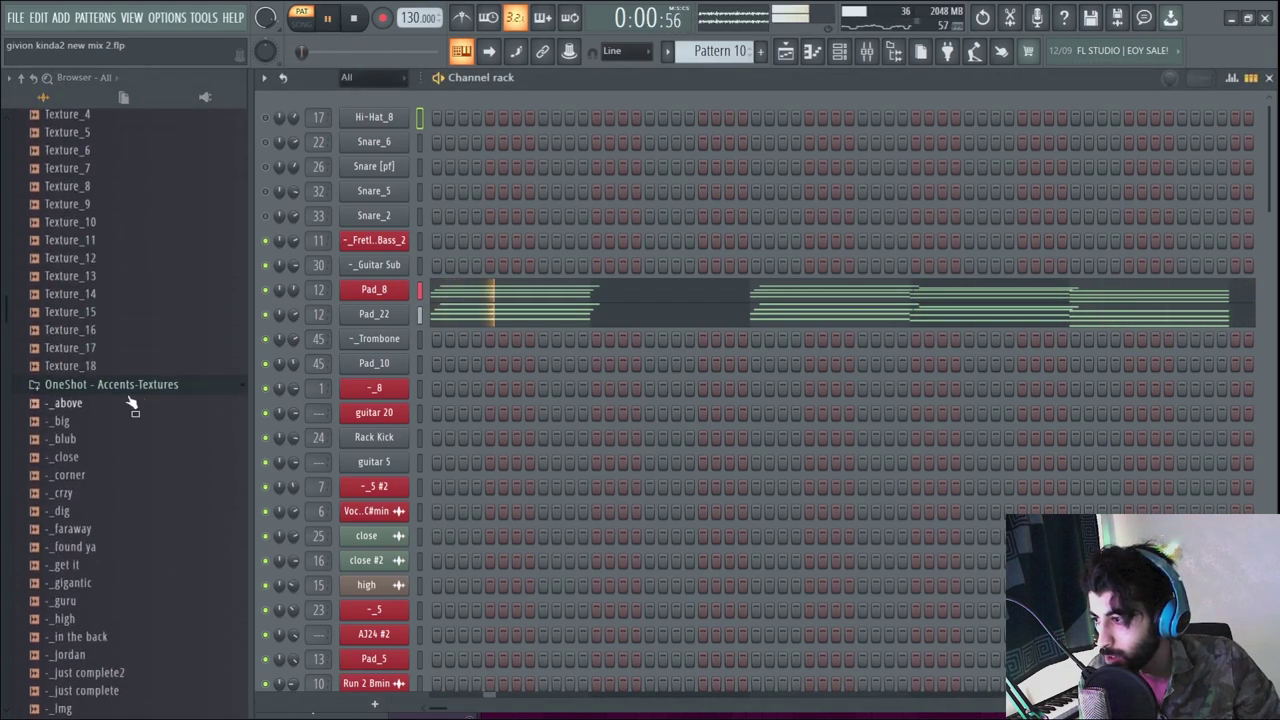
scroll(110, 420, "up", 10)
scroll(100, 440, "up", 10)
left_click(100, 449)
key("space")
left_click(135, 365)
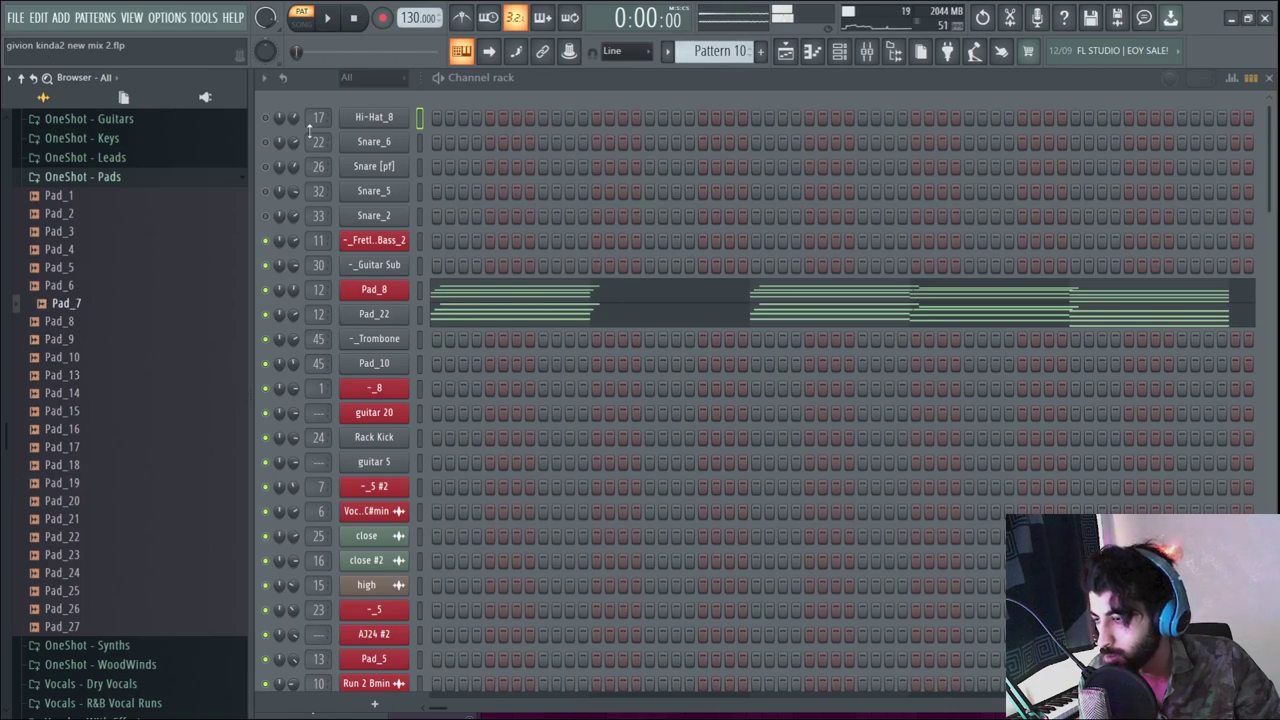
key("space")
- Play the whole song in the playlist; swap OneShot - Pads for Vocals - With Effects in the Browser
left_click(785, 54)
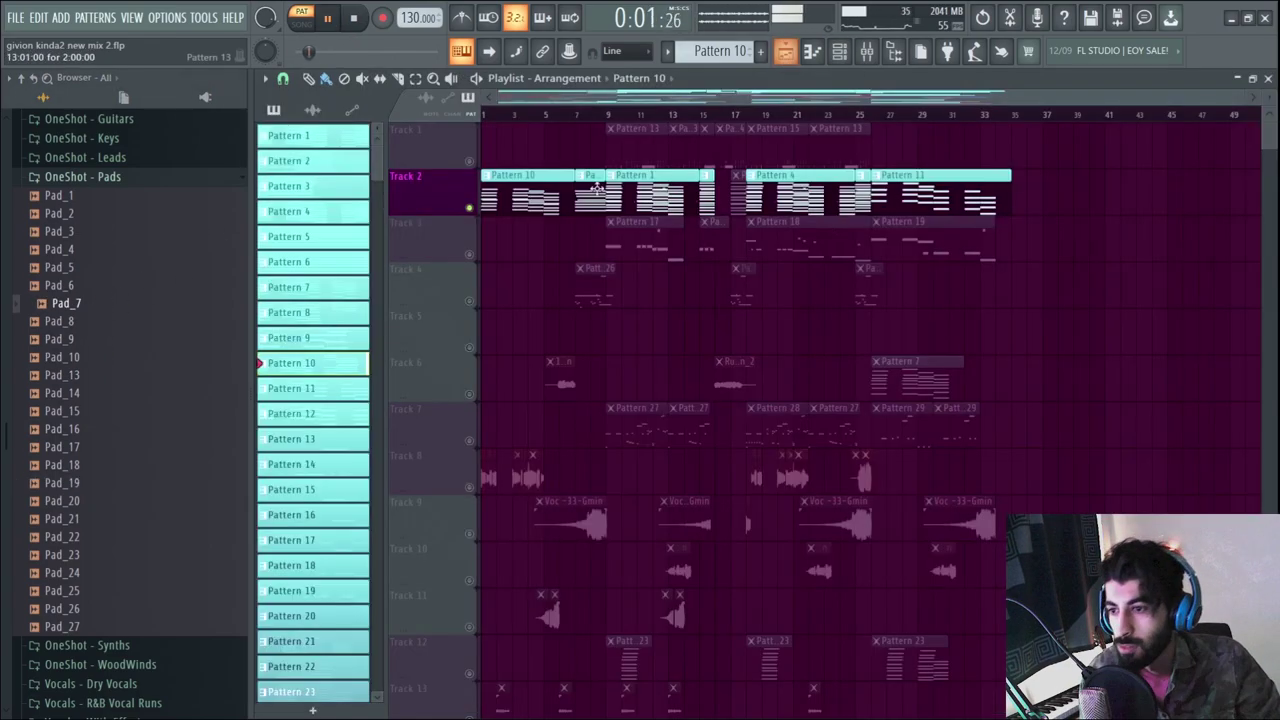
key("space")
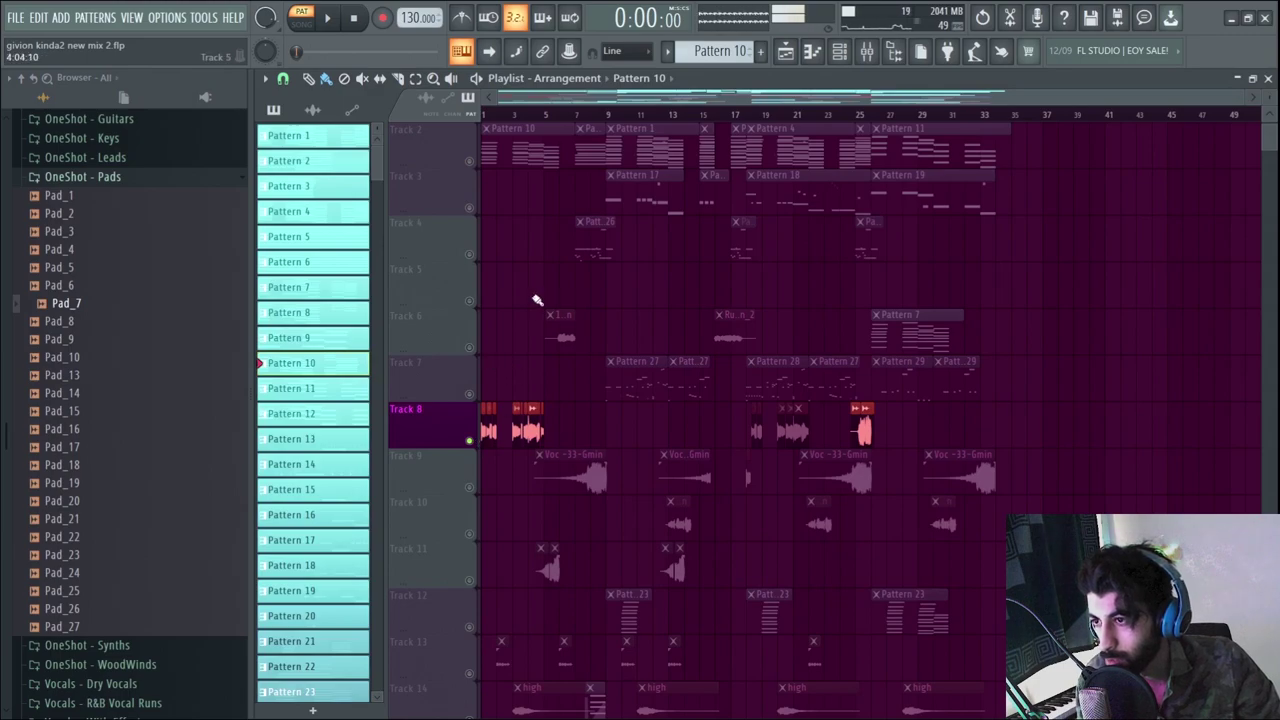
left_click(496, 110)
key("space")
scroll(506, 329, "down", 2)
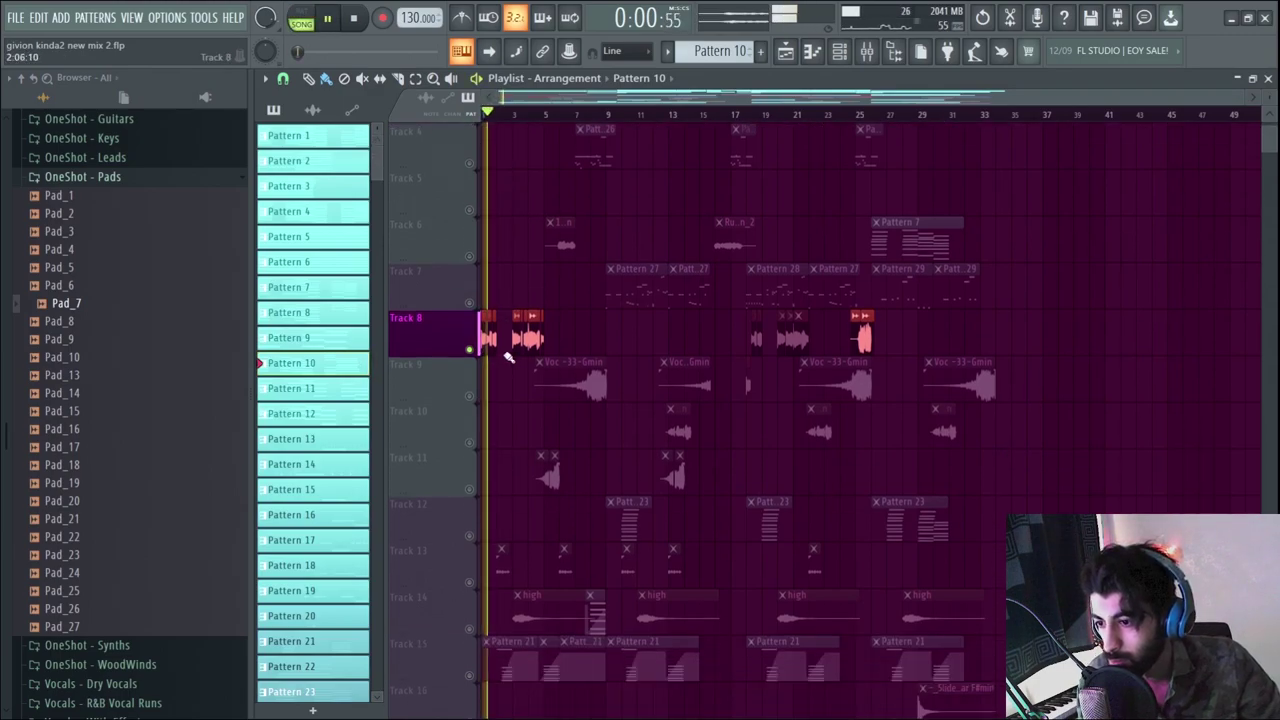
left_click(143, 182)
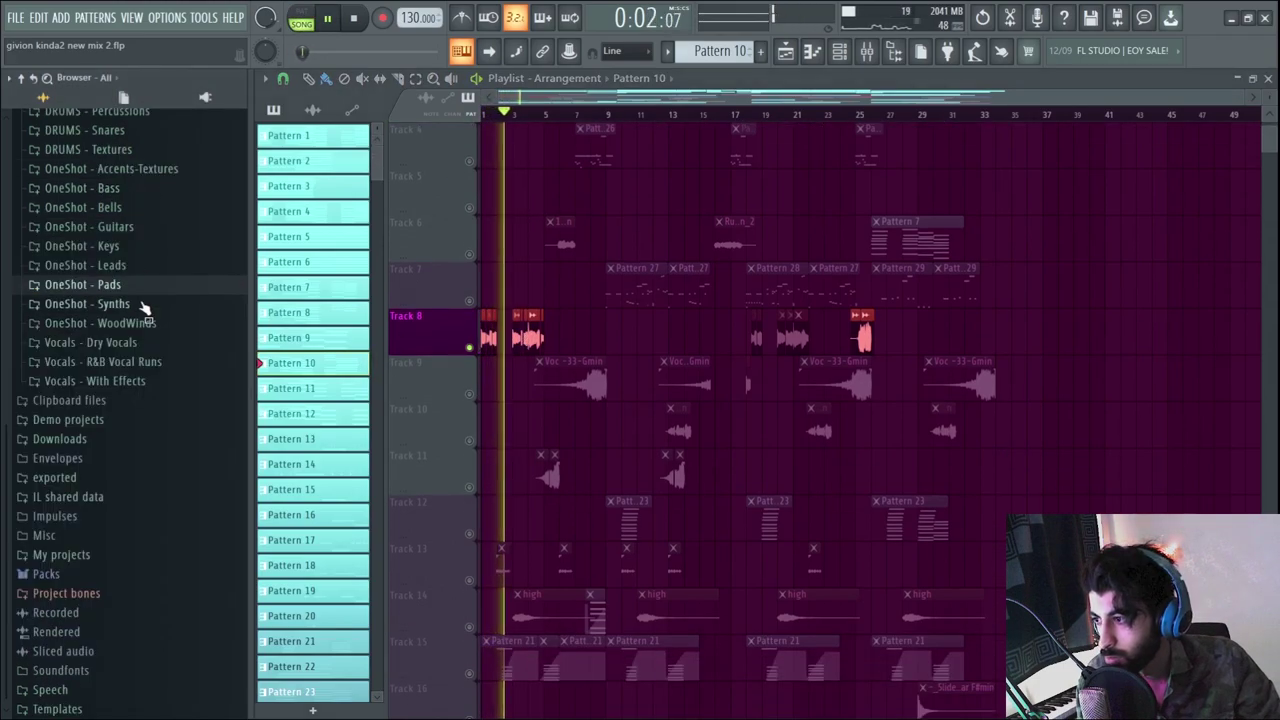
left_click(150, 382)
key("space")
scroll(147, 349, "down", 4)
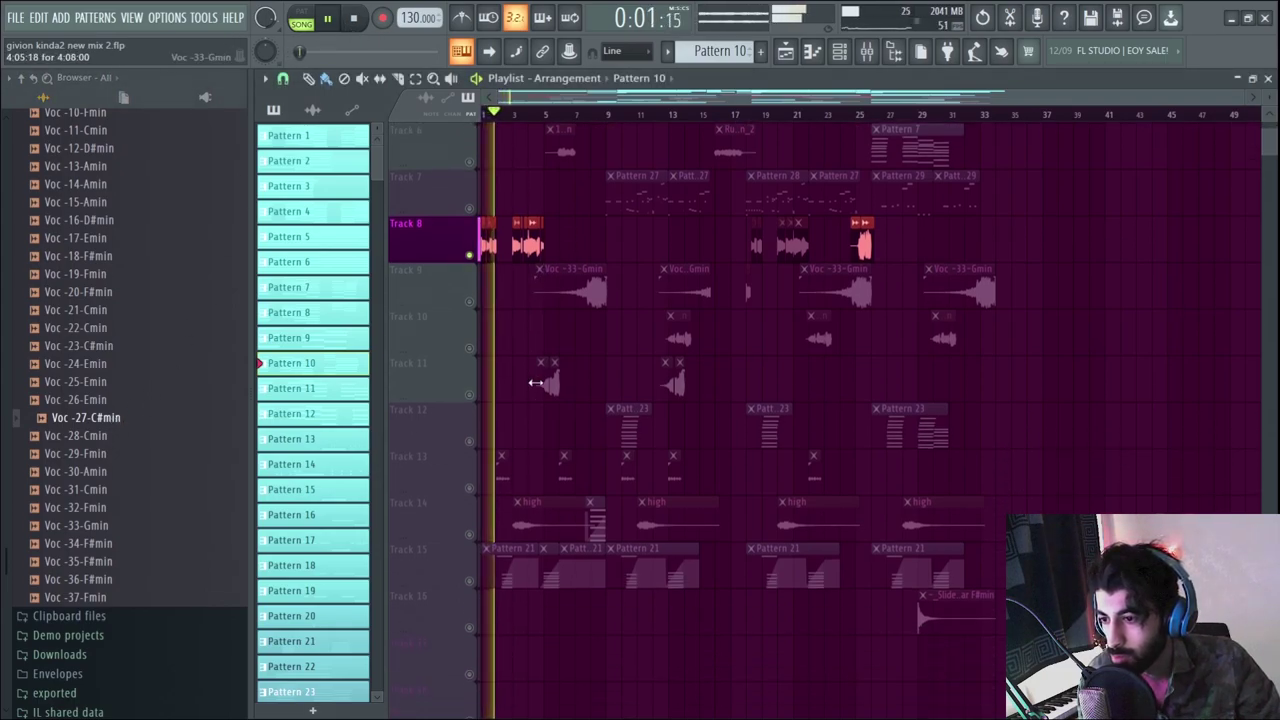
- Select Track 13 and inspect the close audio clip's settings, then resume playback
key("space")
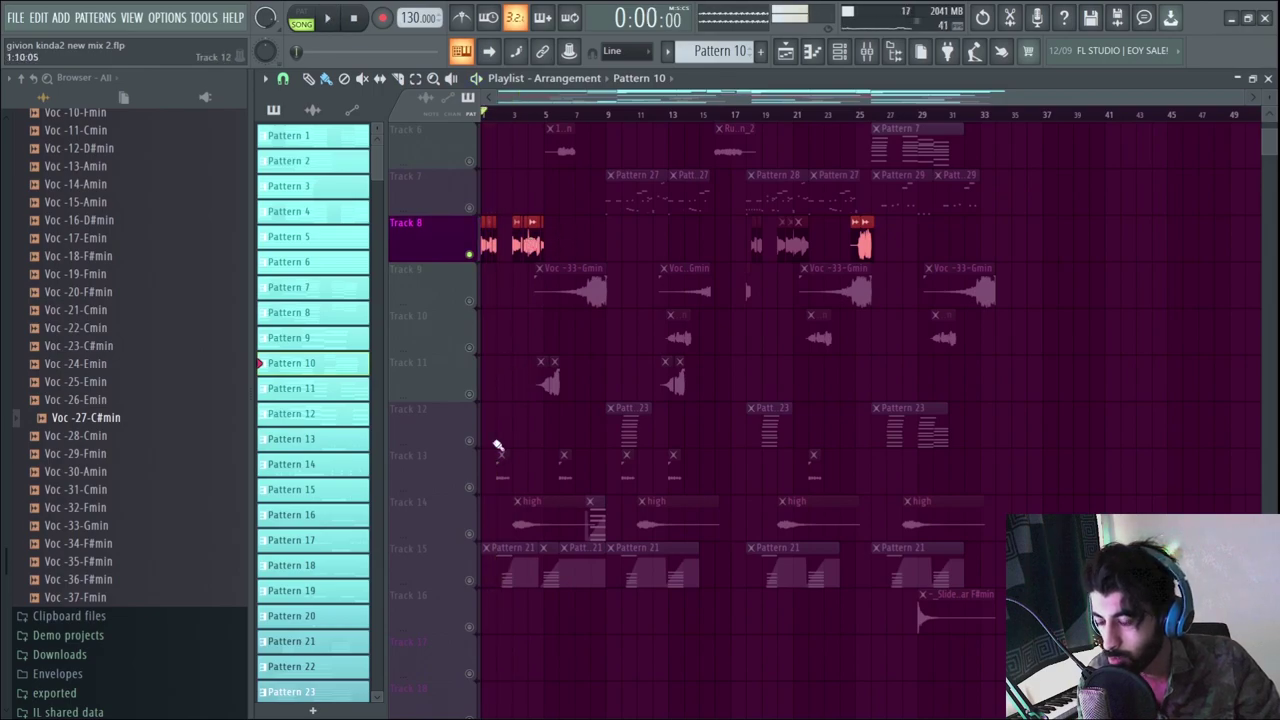
left_click(477, 490)
double_click(503, 468)
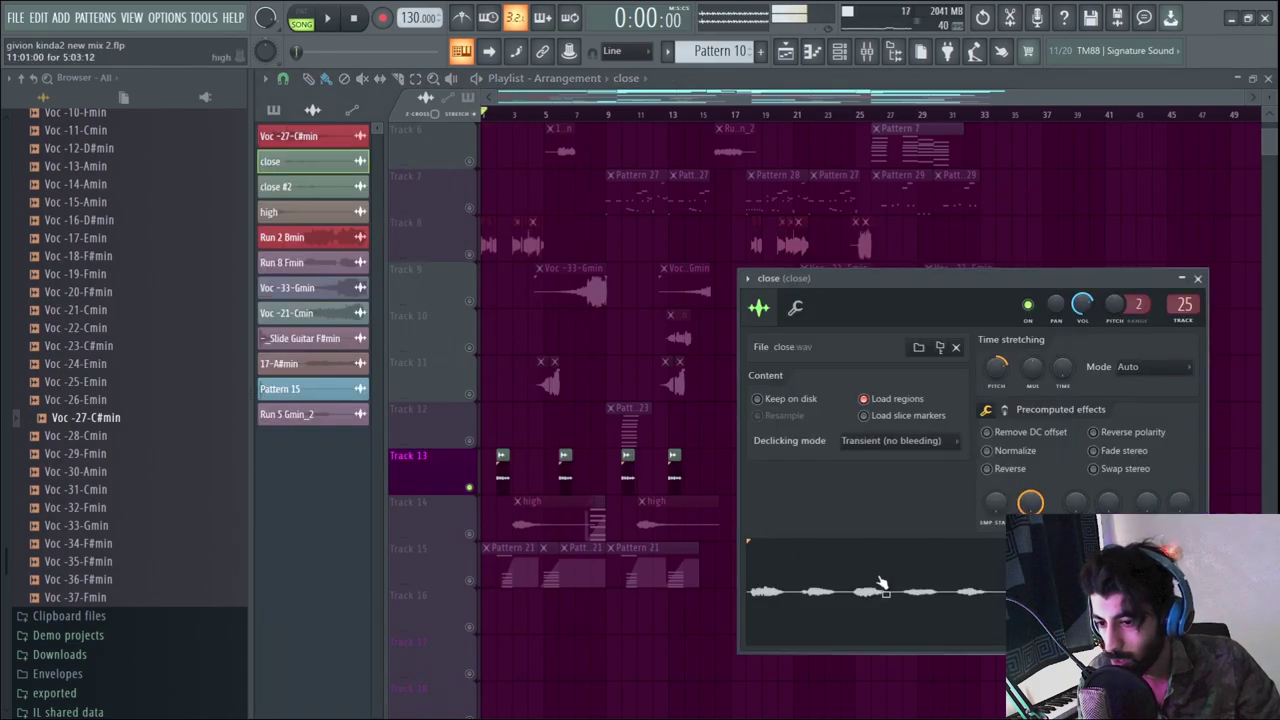
key("Escape")
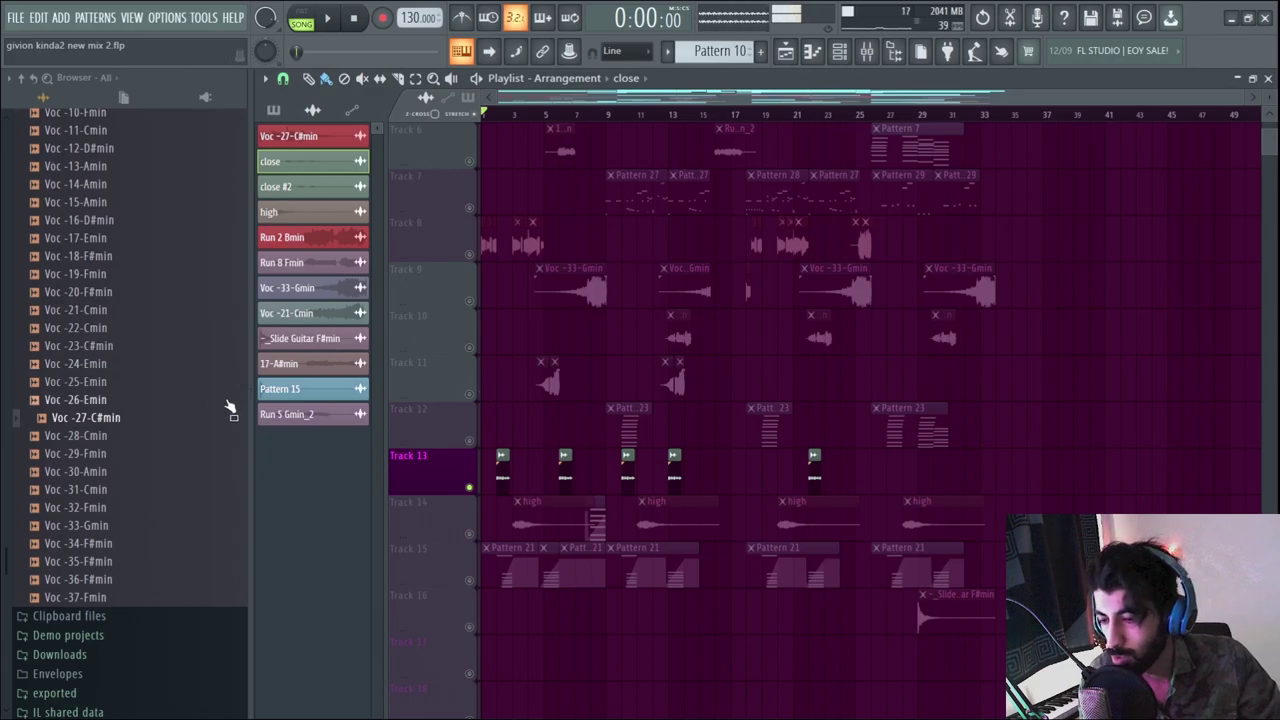
scroll(555, 398, "up", 3)
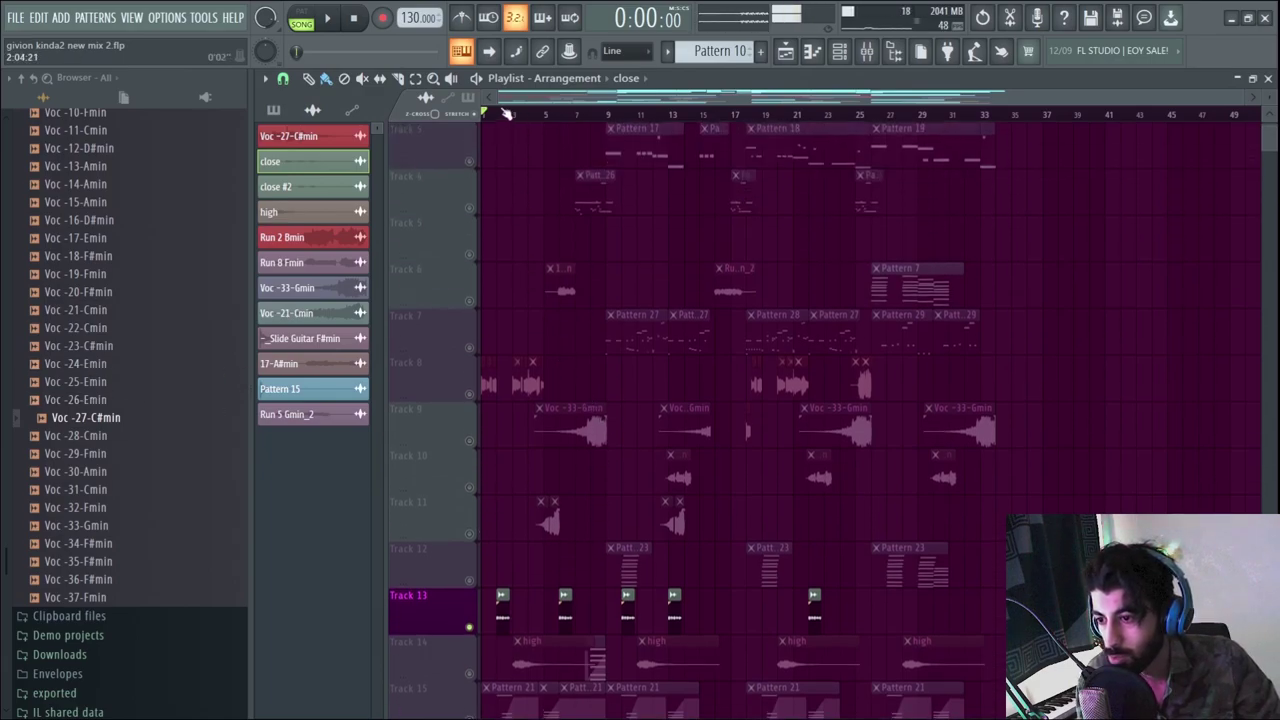
key("space")
scroll(555, 400, "down", 3)
- Select Track 15 and inspect the -_5 channel and high sample settings
left_click(440, 565)
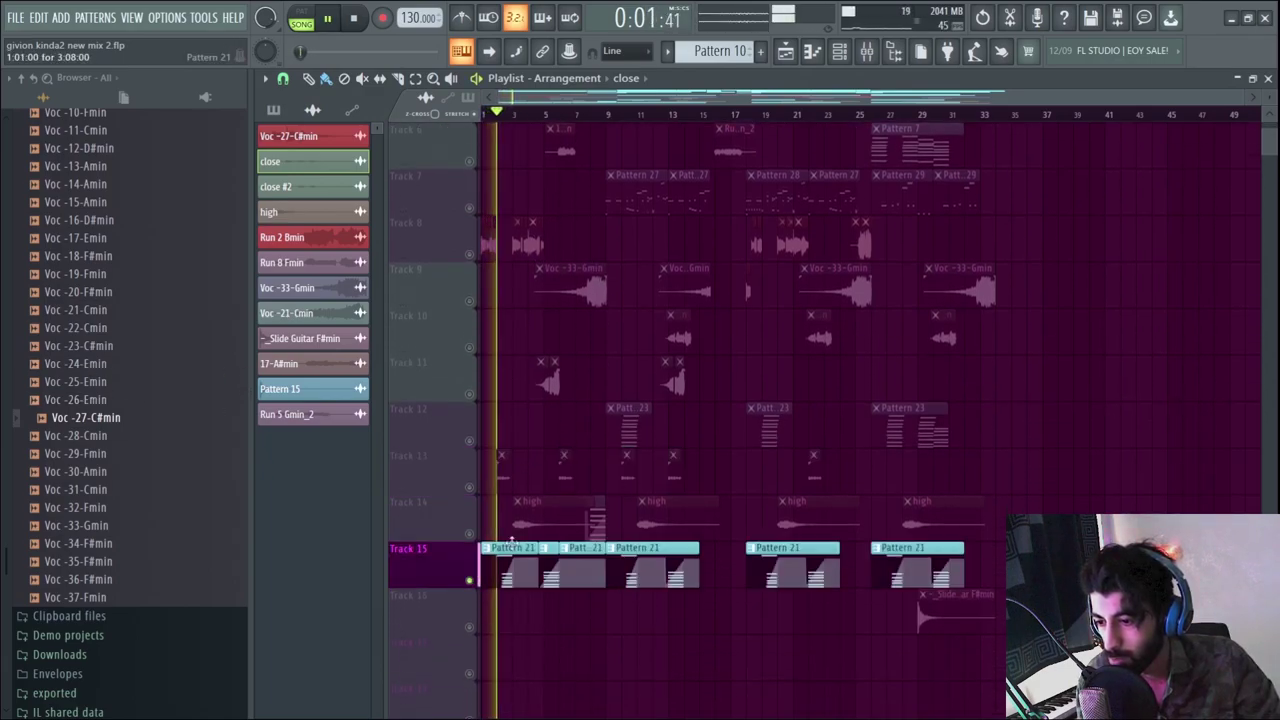
key("space")
key("F6")
left_click(390, 613)
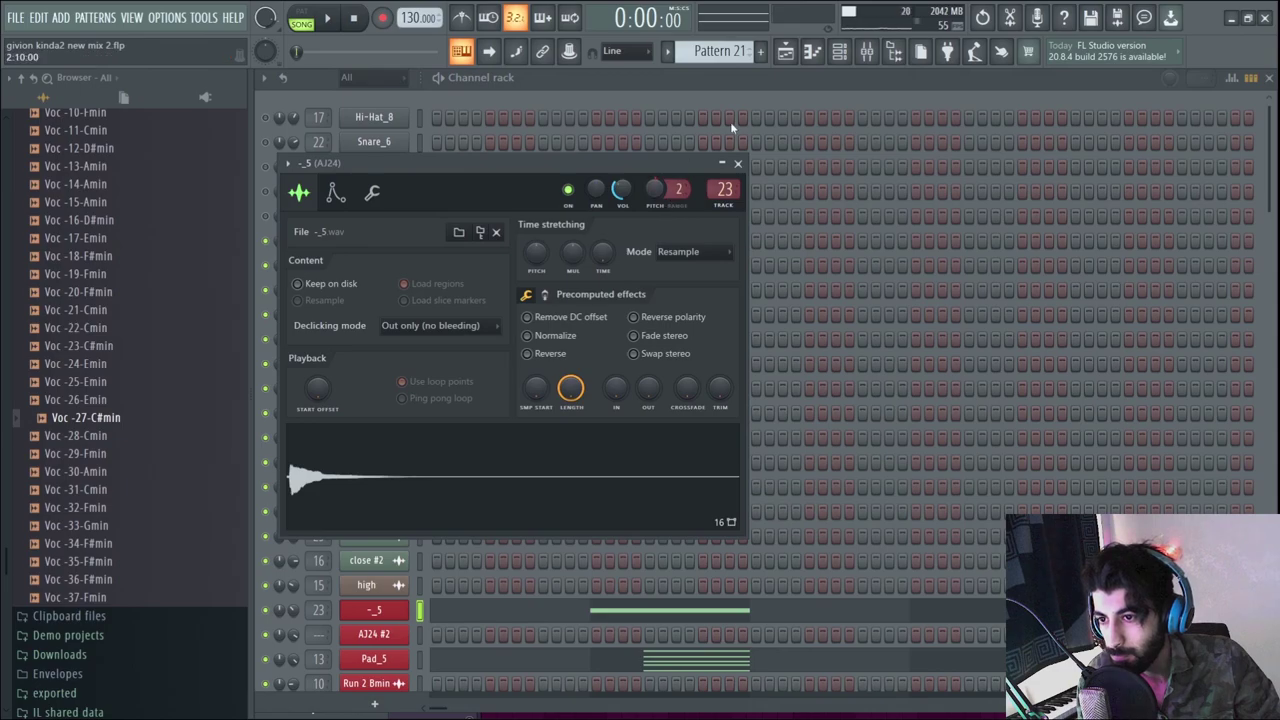
key("F6")
scroll(519, 533, "down", 1)
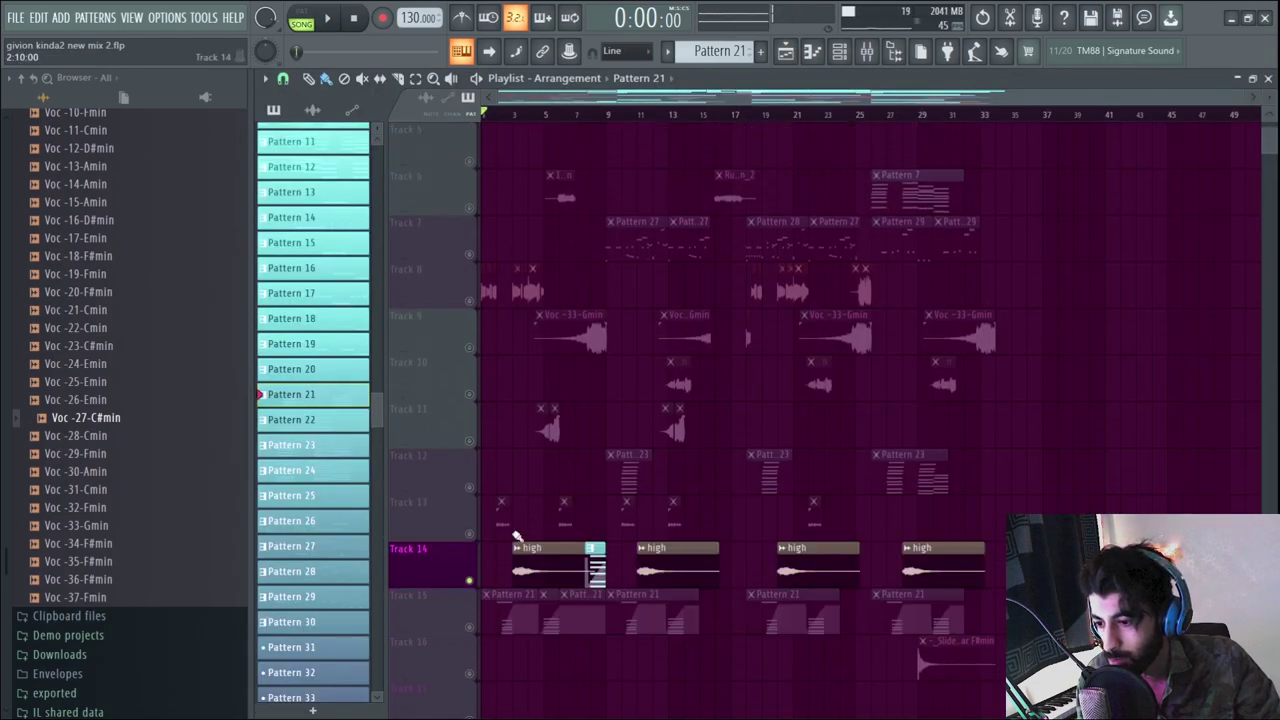
double_click(543, 562)
key("Escape")
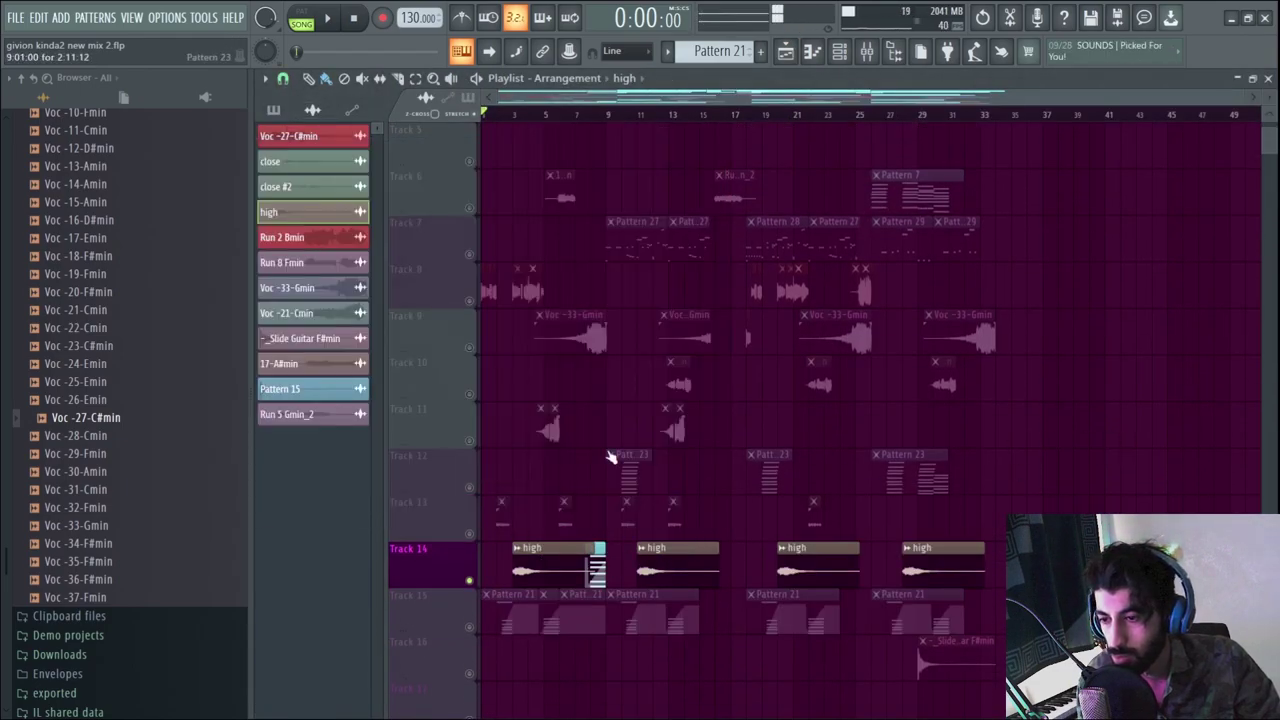
- Play from about bar 5 and inspect the Voc -33-Gmin sample's settings
scroll(580, 543, "up", 1)
scroll(553, 218, "up", 1)
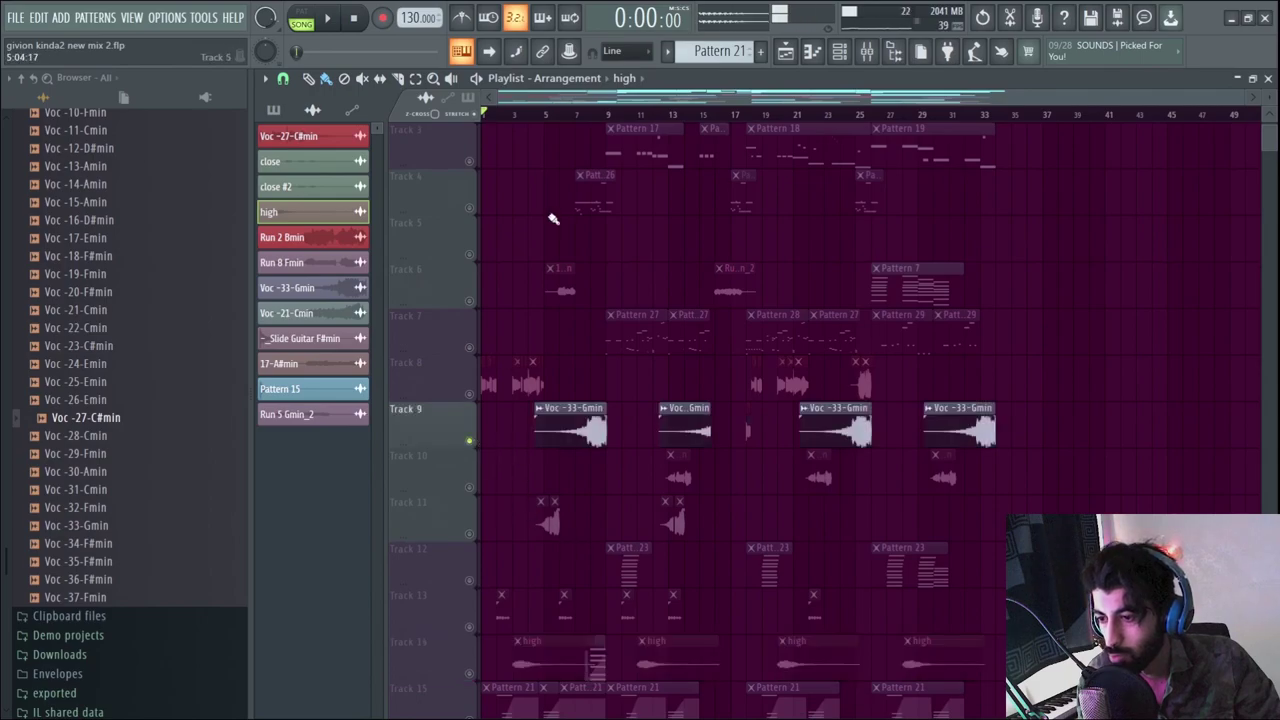
left_click(548, 114)
key("space")
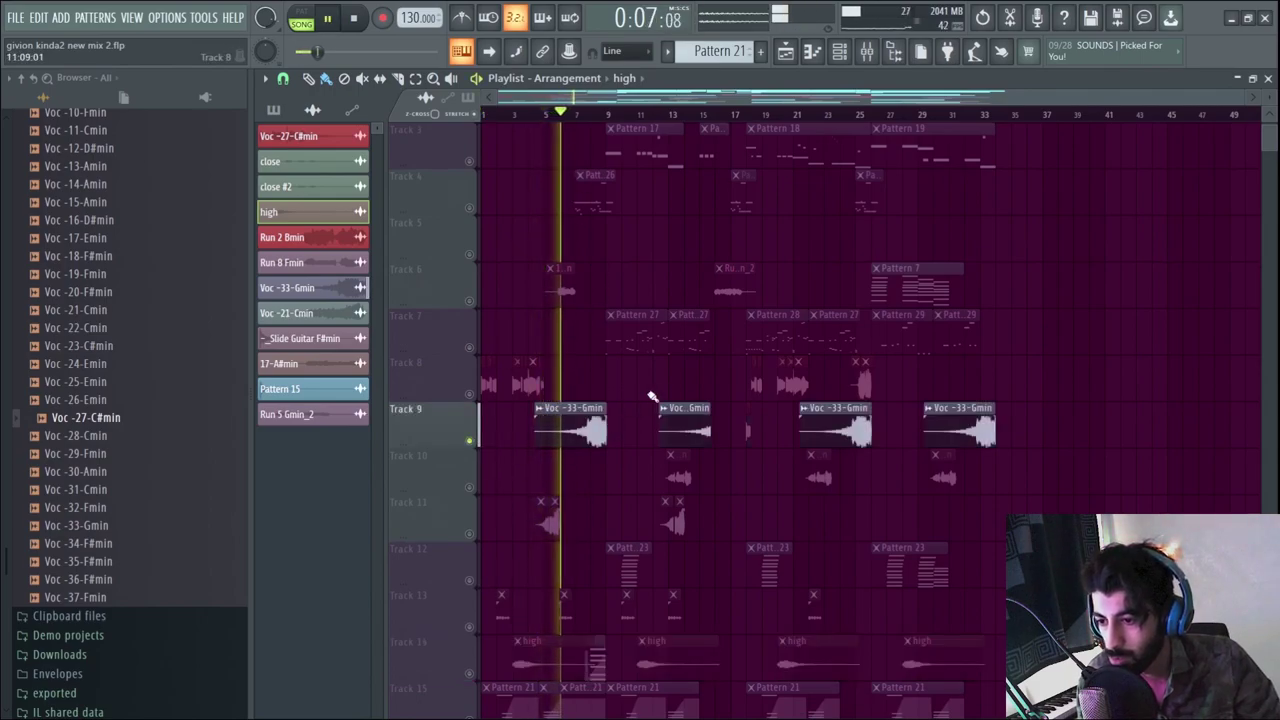
double_click(668, 422)
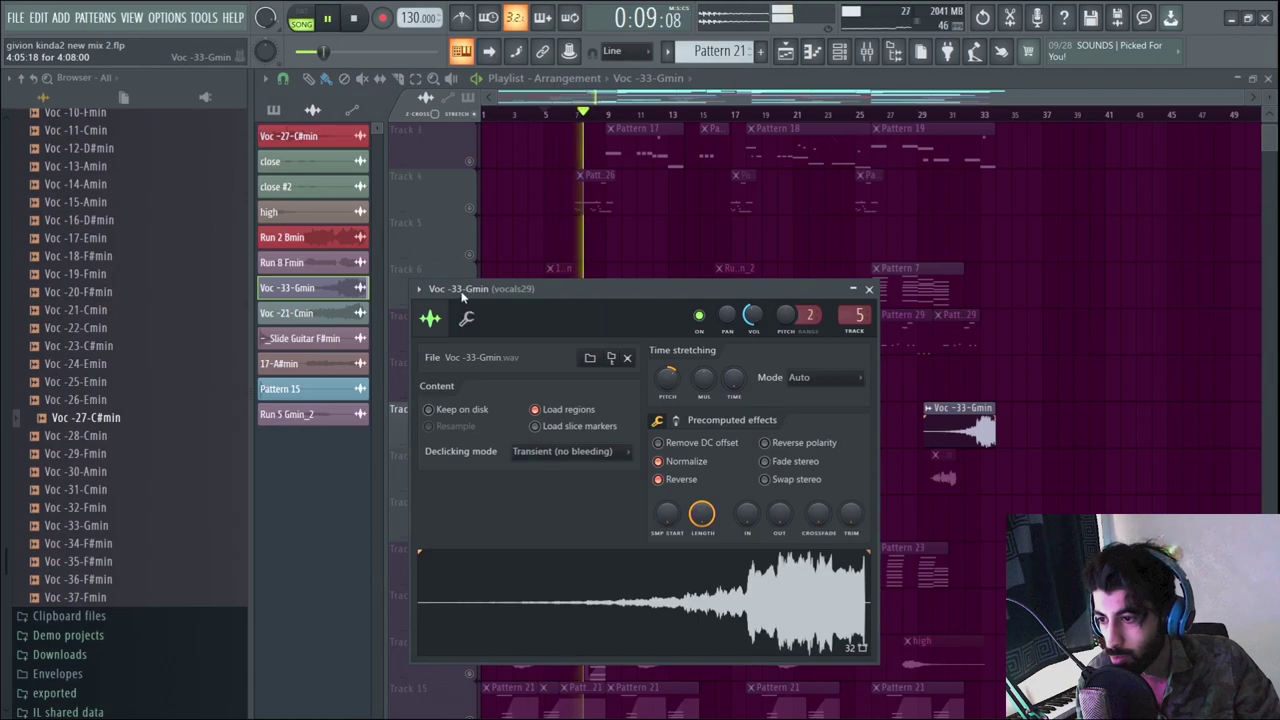
left_click(661, 246)
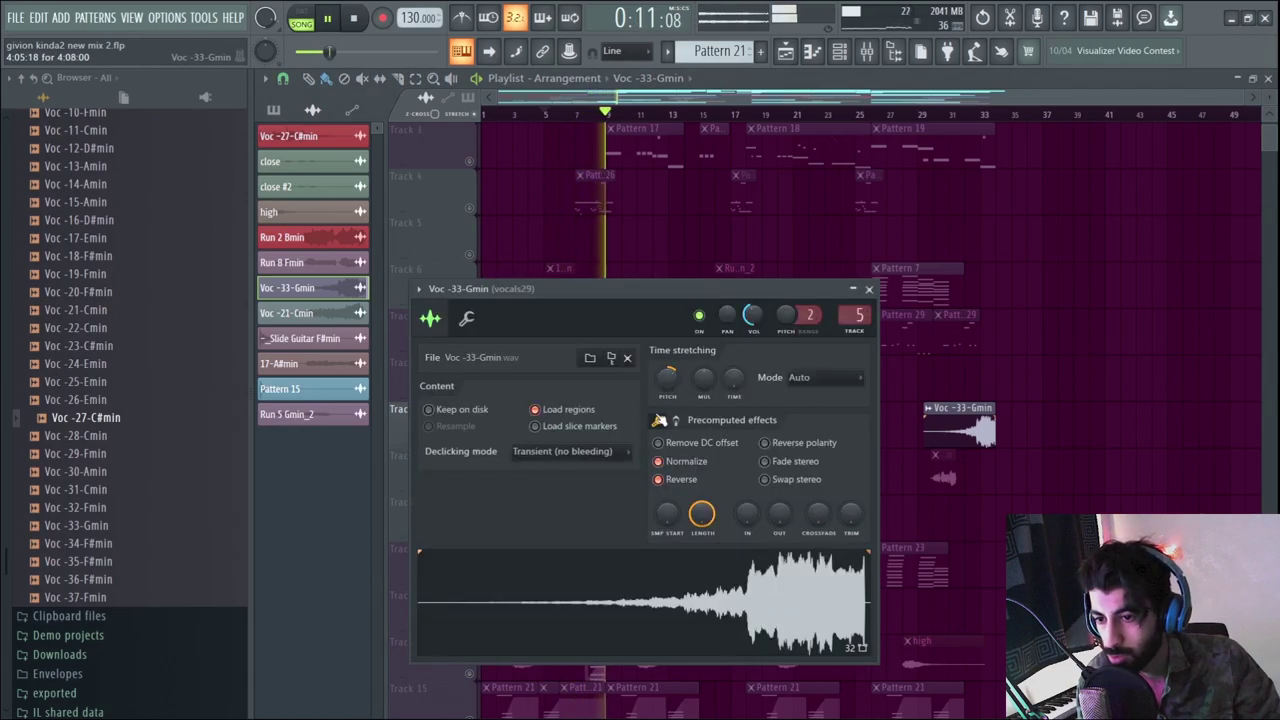
key("space")
scroll(609, 484, "up", 2)
- Solo Track 4, bring Track 3 back into the mix, and expand the DRUMS - Live-Real folder
right_click(469, 300)
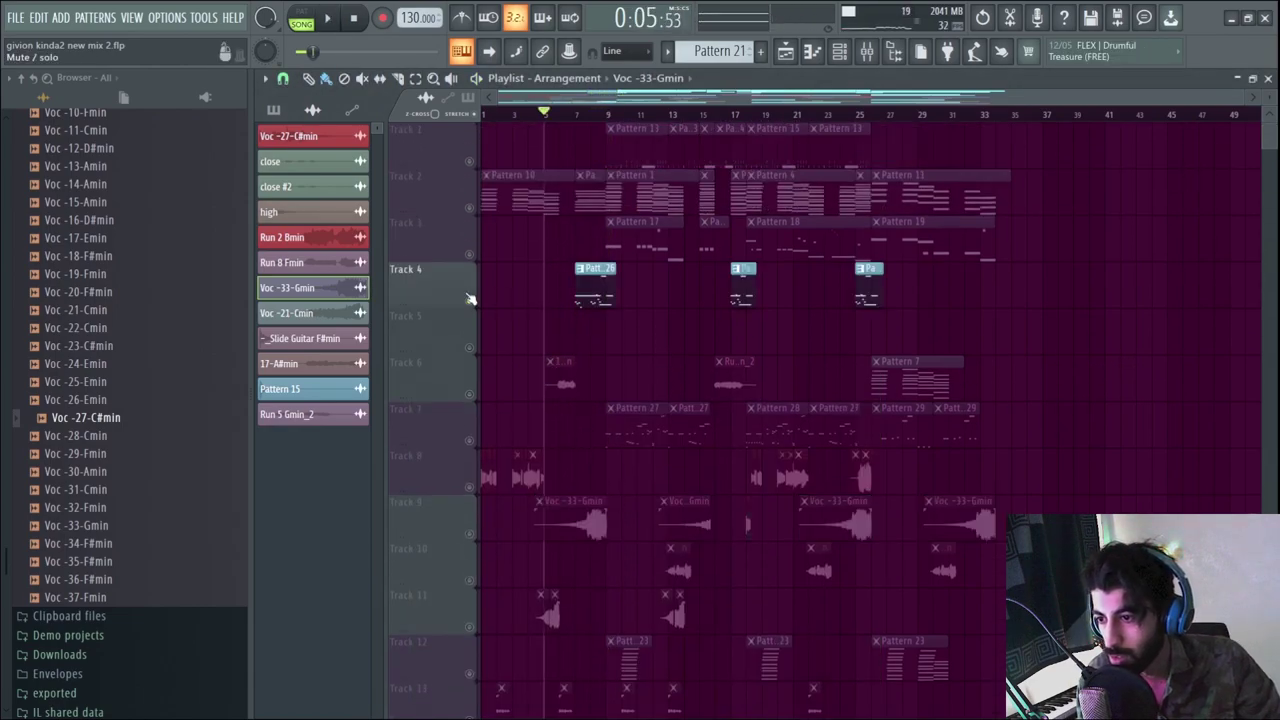
key("space")
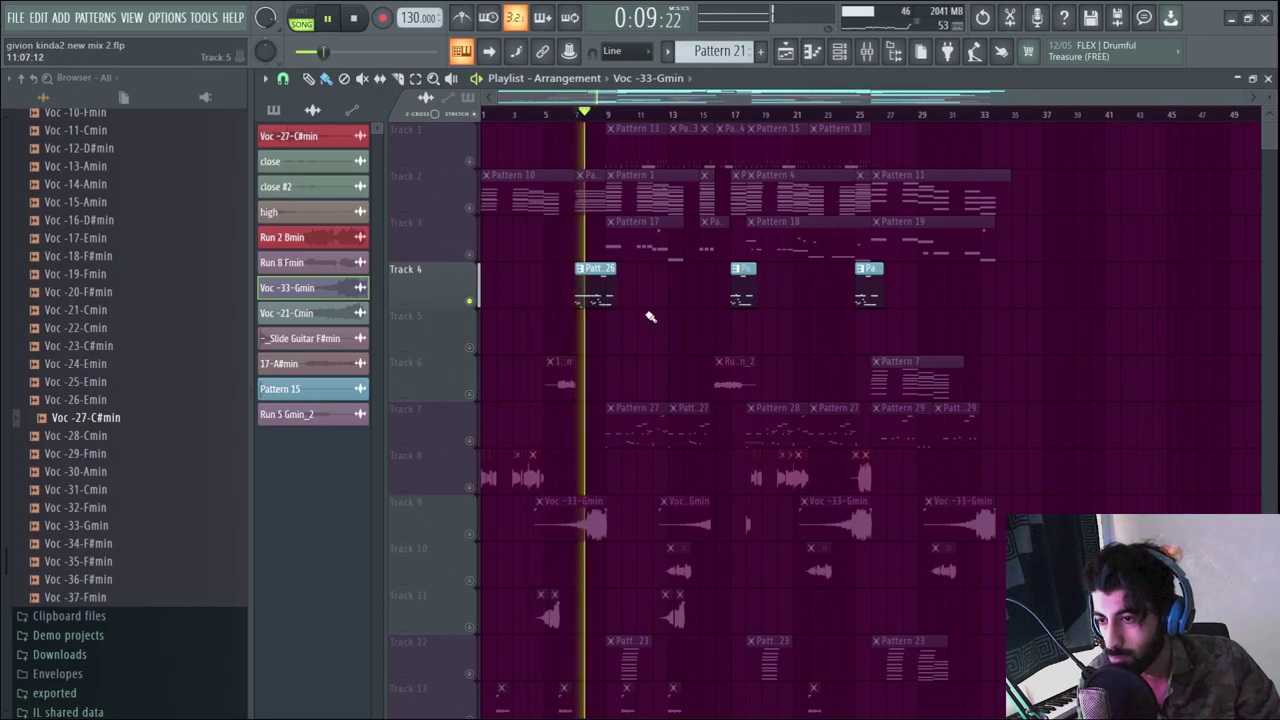
left_click(472, 256)
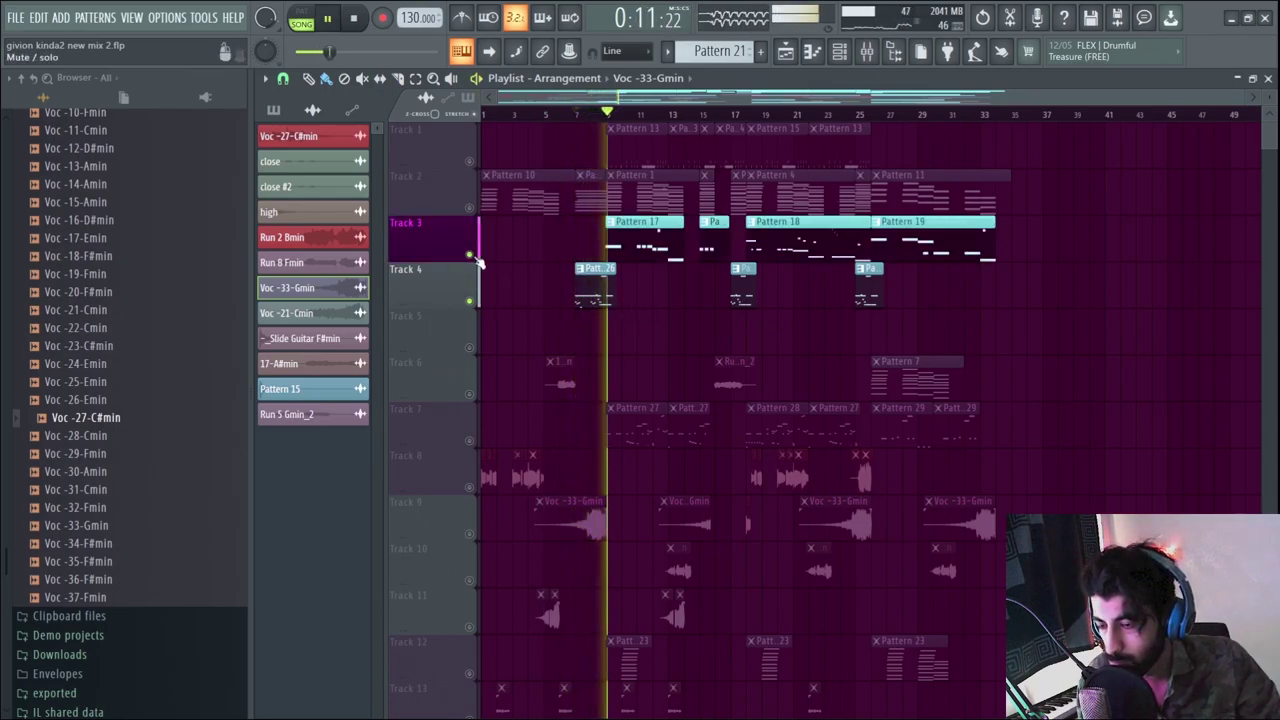
key("space")
scroll(180, 375, "up", 5)
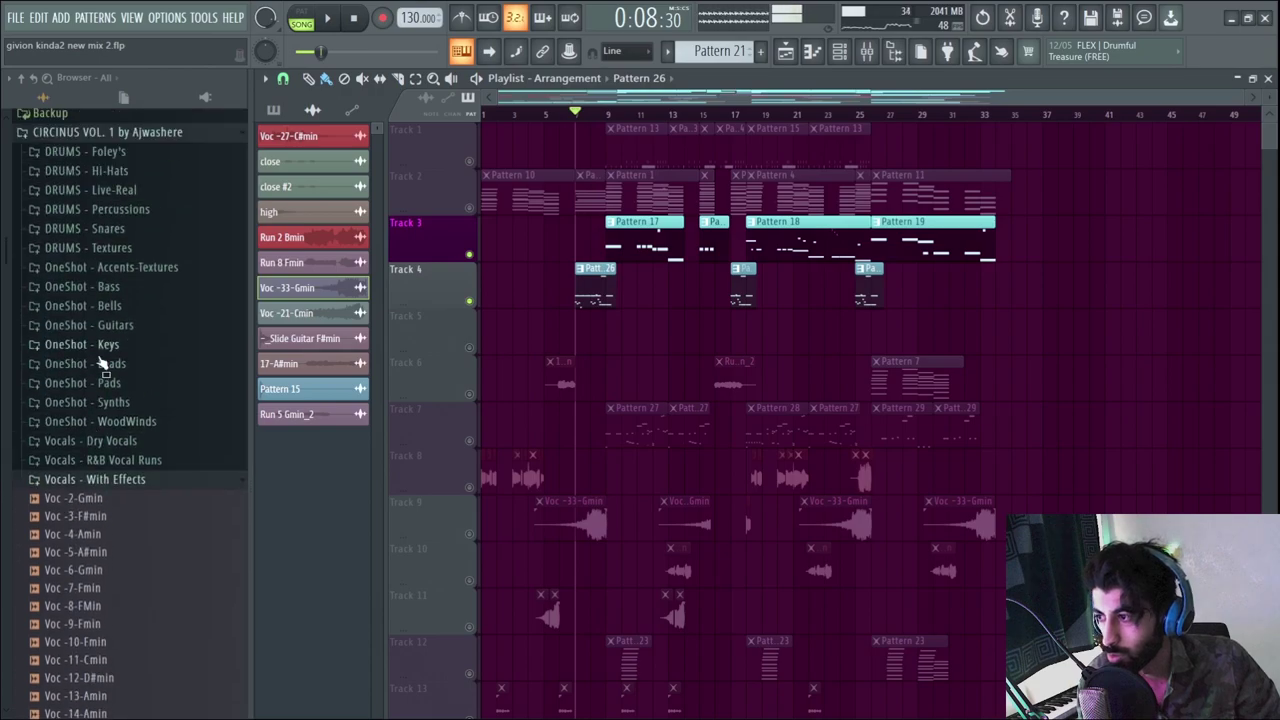
scroll(112, 400, "up", 6)
left_click(123, 310)
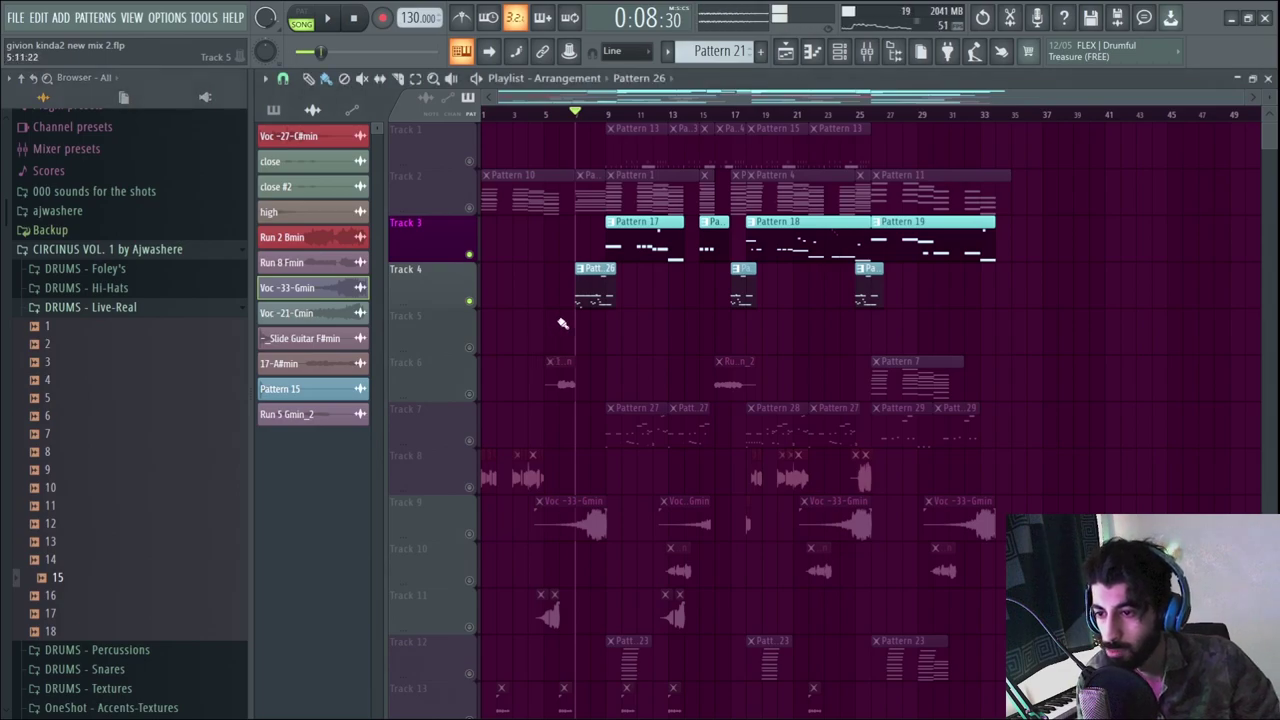
- Solo Track 2, then release the solo so all tracks play
right_click(470, 208)
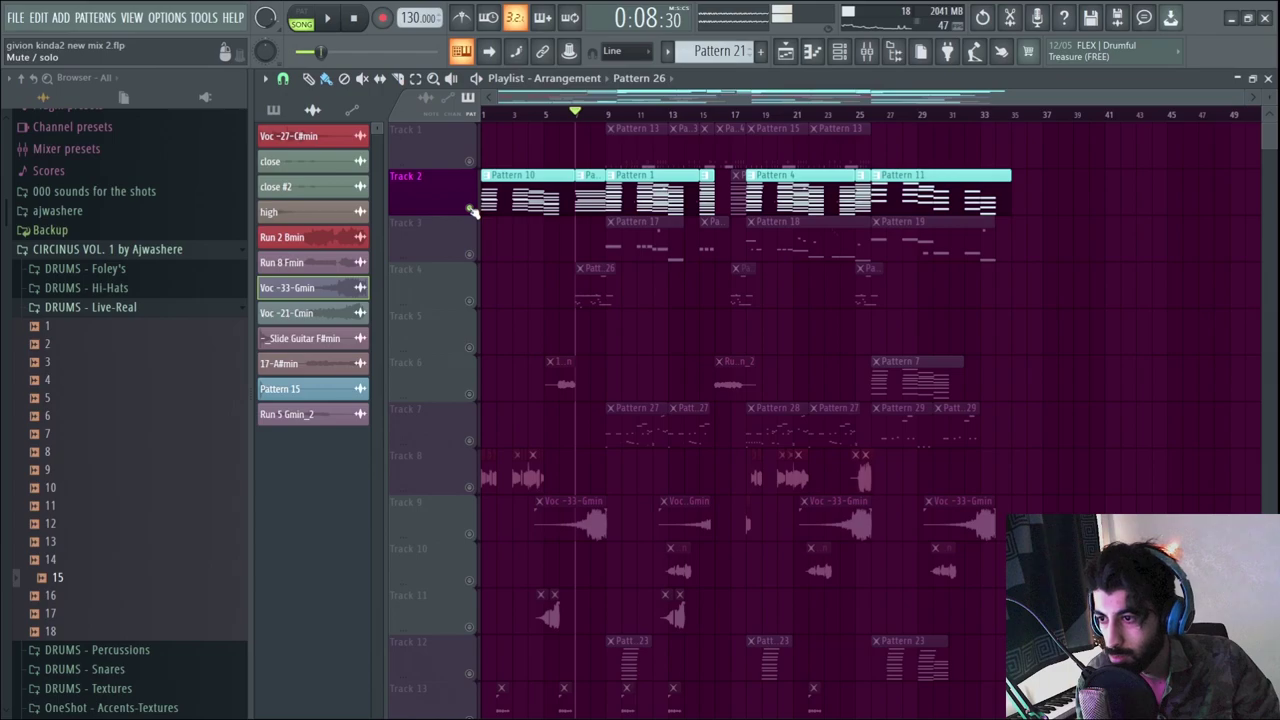
right_click(472, 209)
scroll(636, 370, "down", 3)
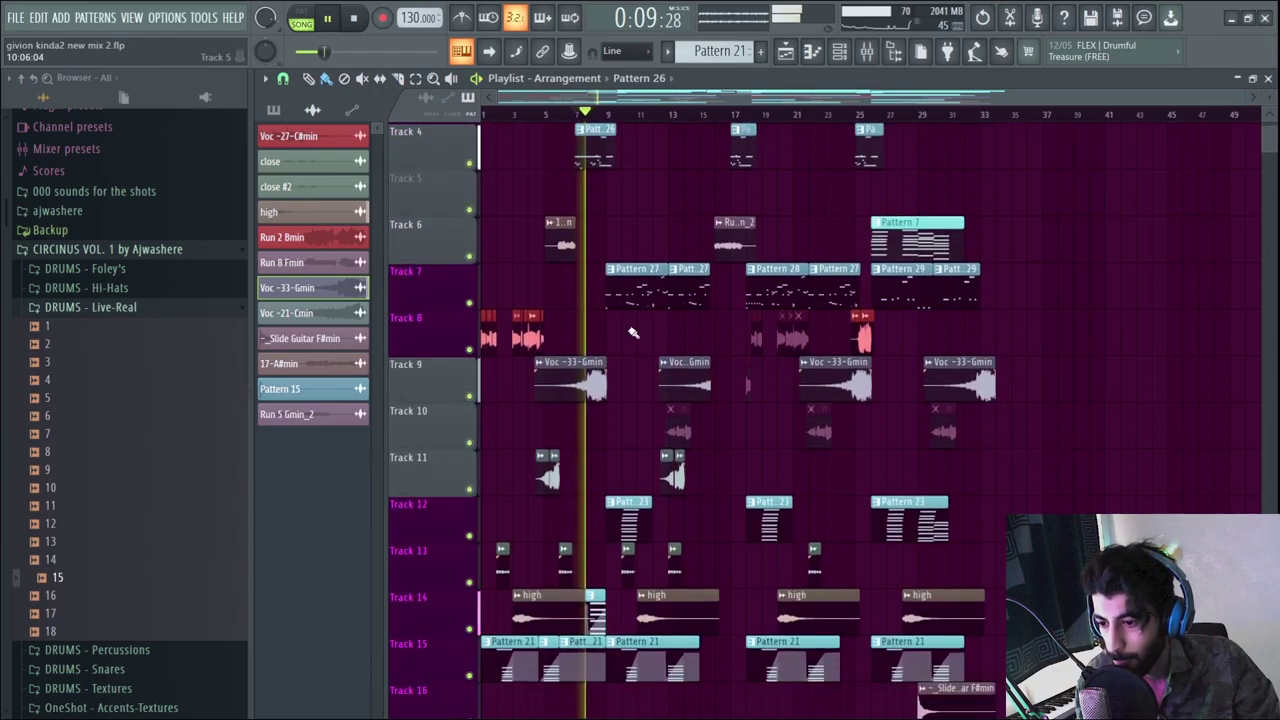
scroll(641, 397, "up", 1)
scroll(645, 390, "up", 1)
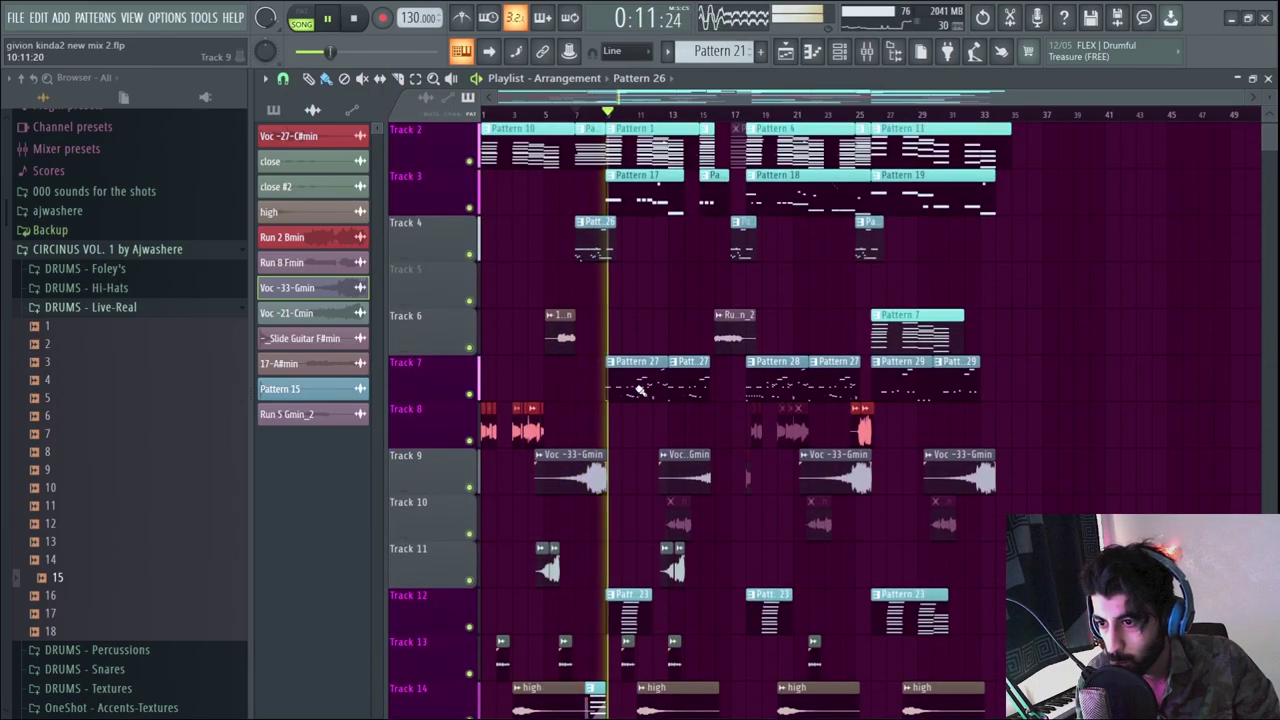
scroll(651, 381, "up", 1)
- With the Channel rack open, collapse DRUMS - Live-Real and expand OneShot - WoodWinds
key("space")
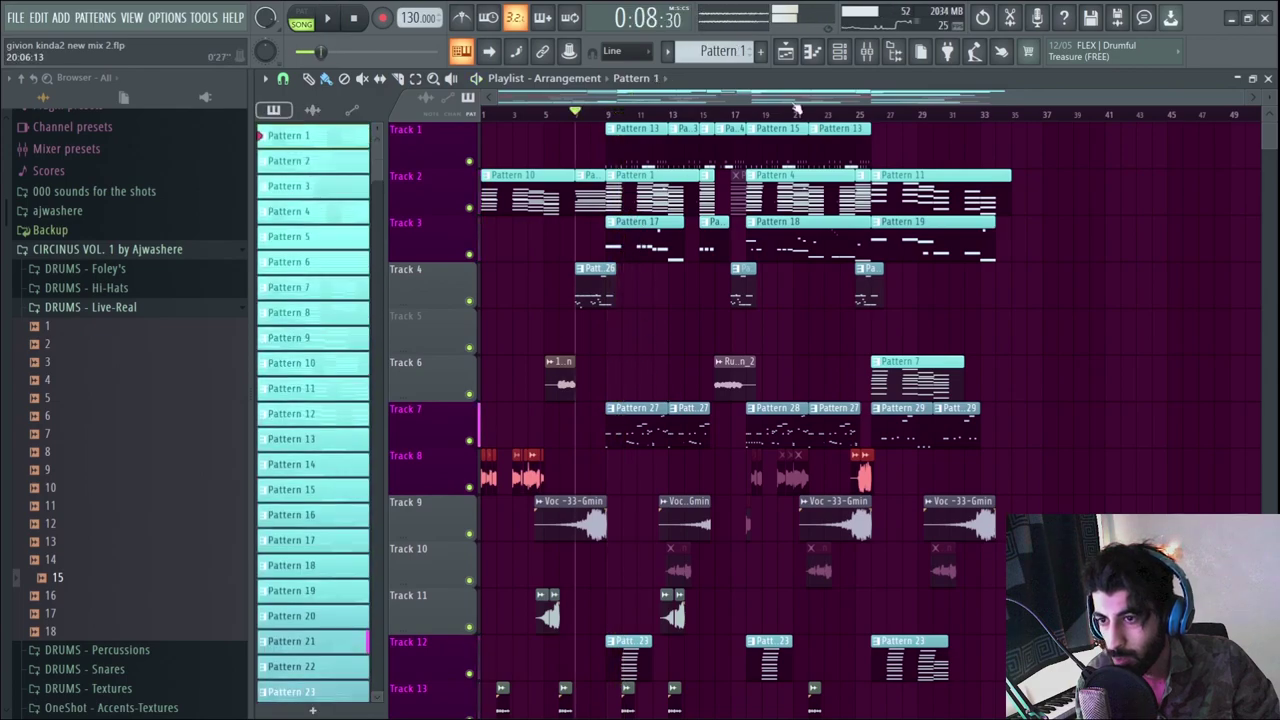
left_click(839, 52)
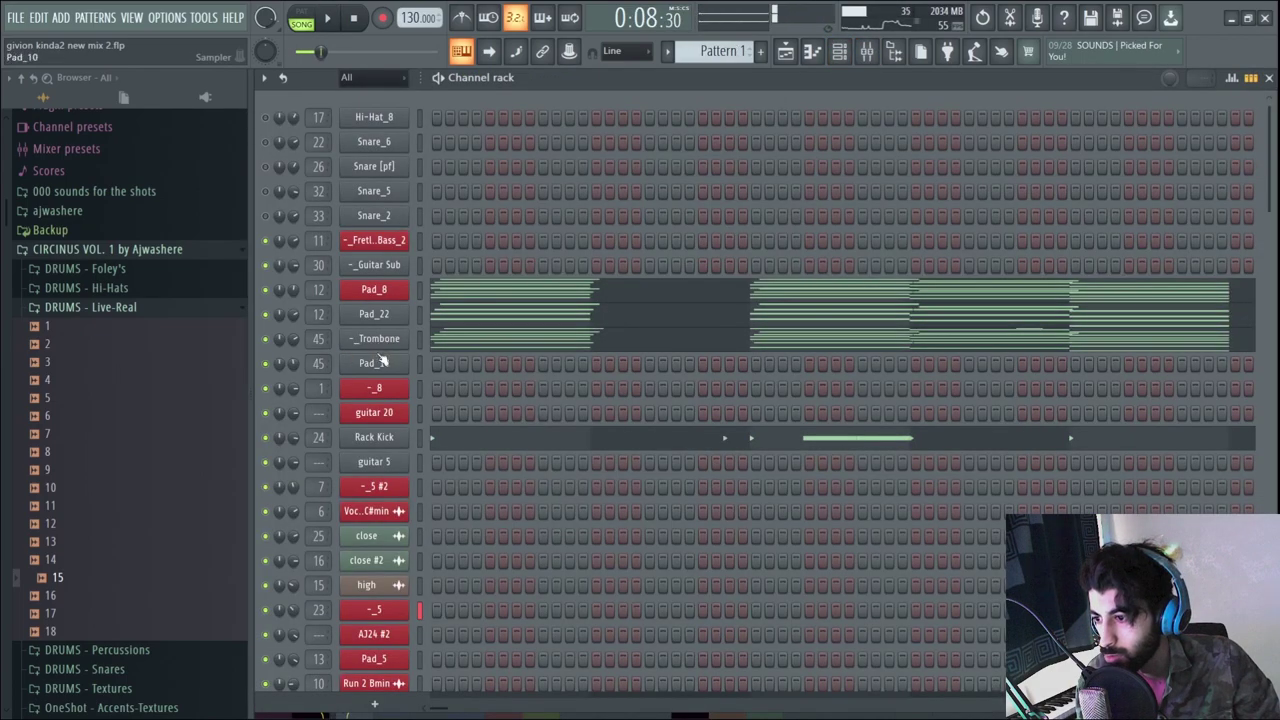
left_click(161, 308)
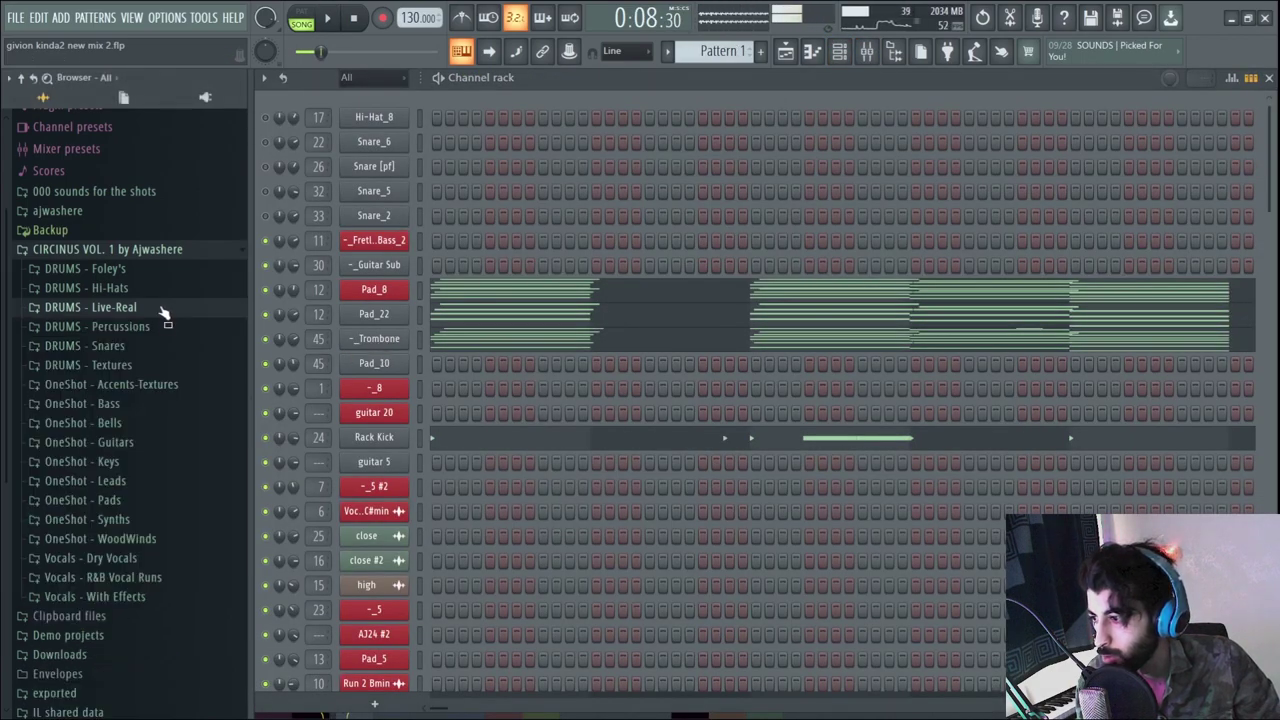
left_click(143, 538)
scroll(130, 450, "down", 5)
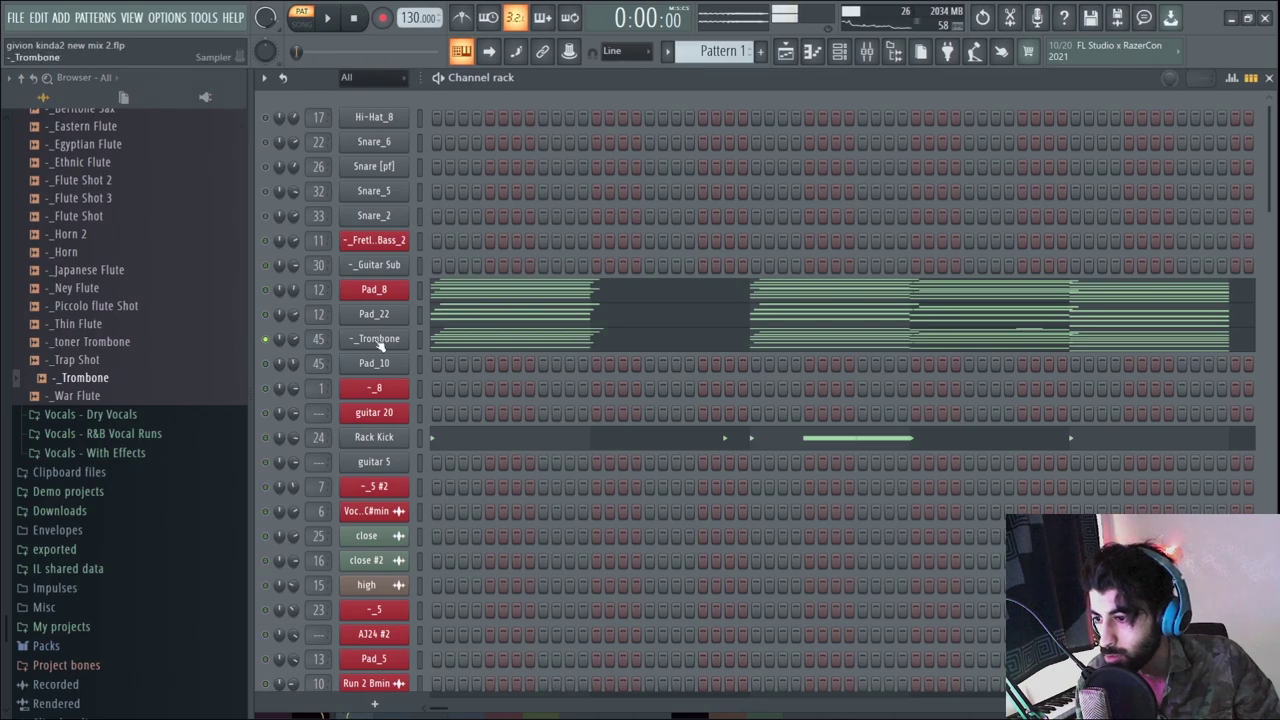
- View the Trombone channel's notes, then return to the arrangement playlist
left_click(450, 342)
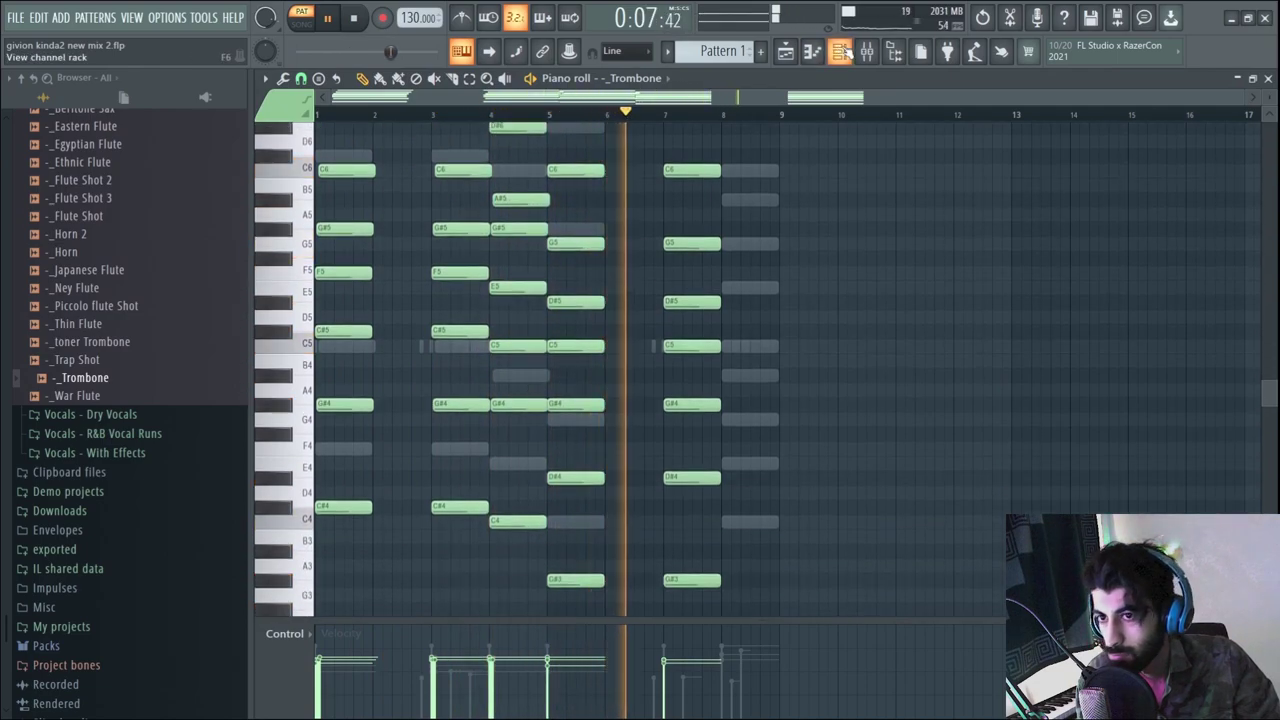
key("F6")
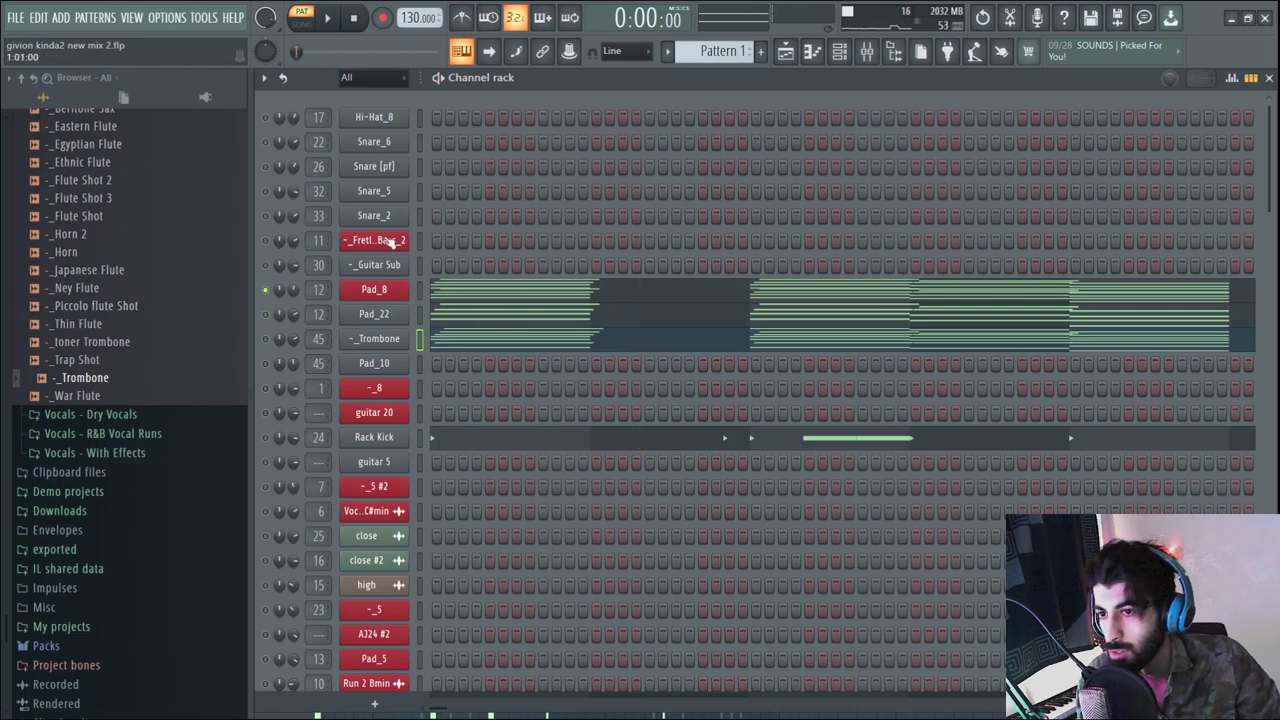
left_click(785, 51)
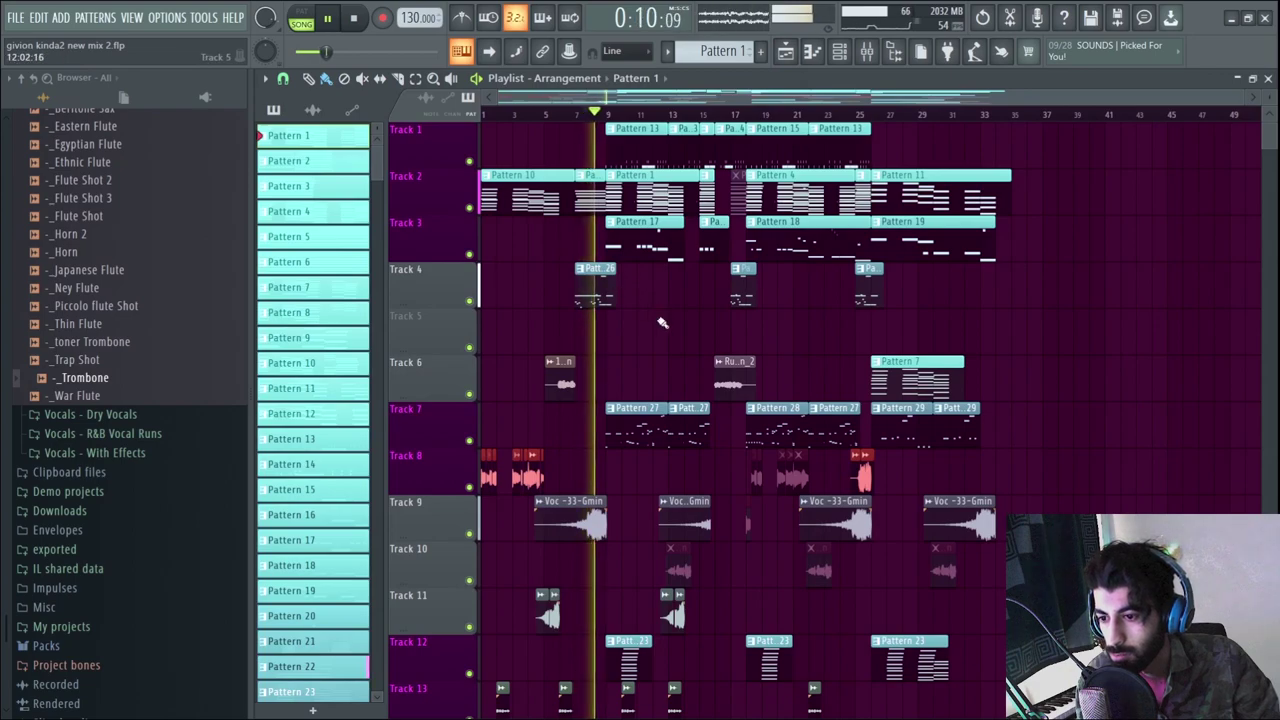
- Select Pattern 27 and audition Track 7 soloed, then solo Track 6 and play
scroll(665, 320, "down", 1)
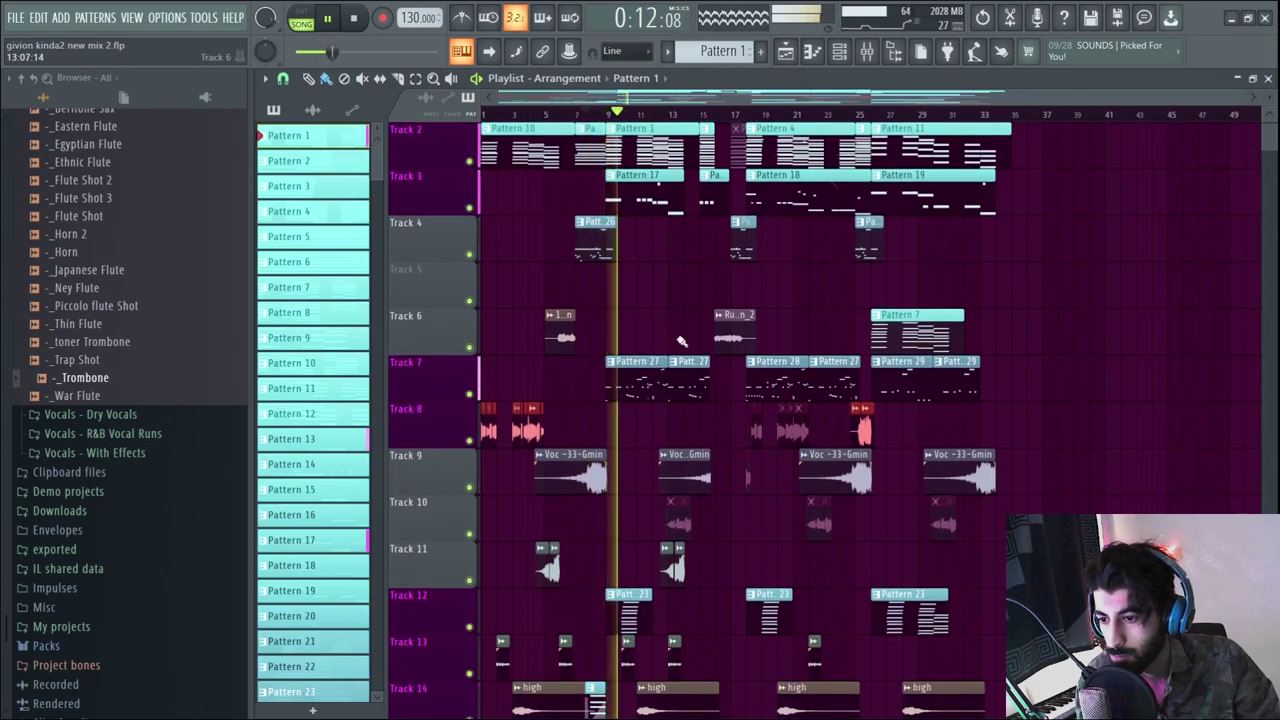
key("space")
scroll(682, 185, "up", 1)
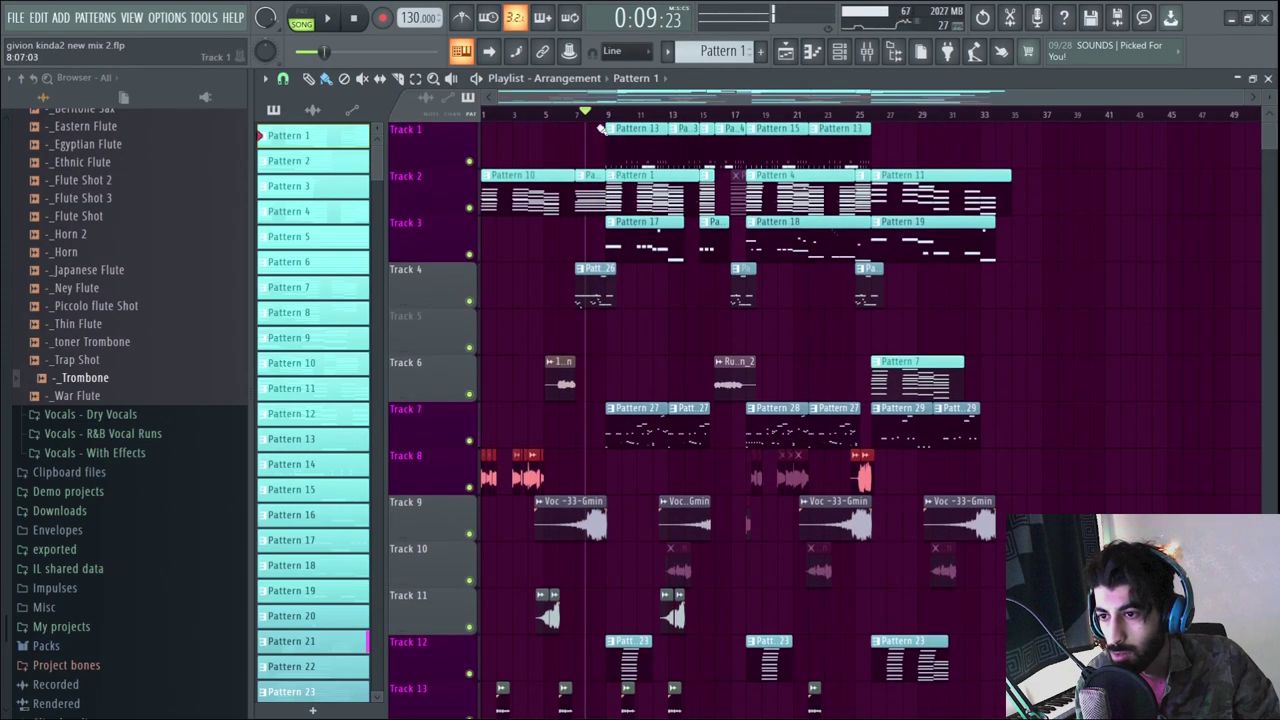
left_click(620, 430)
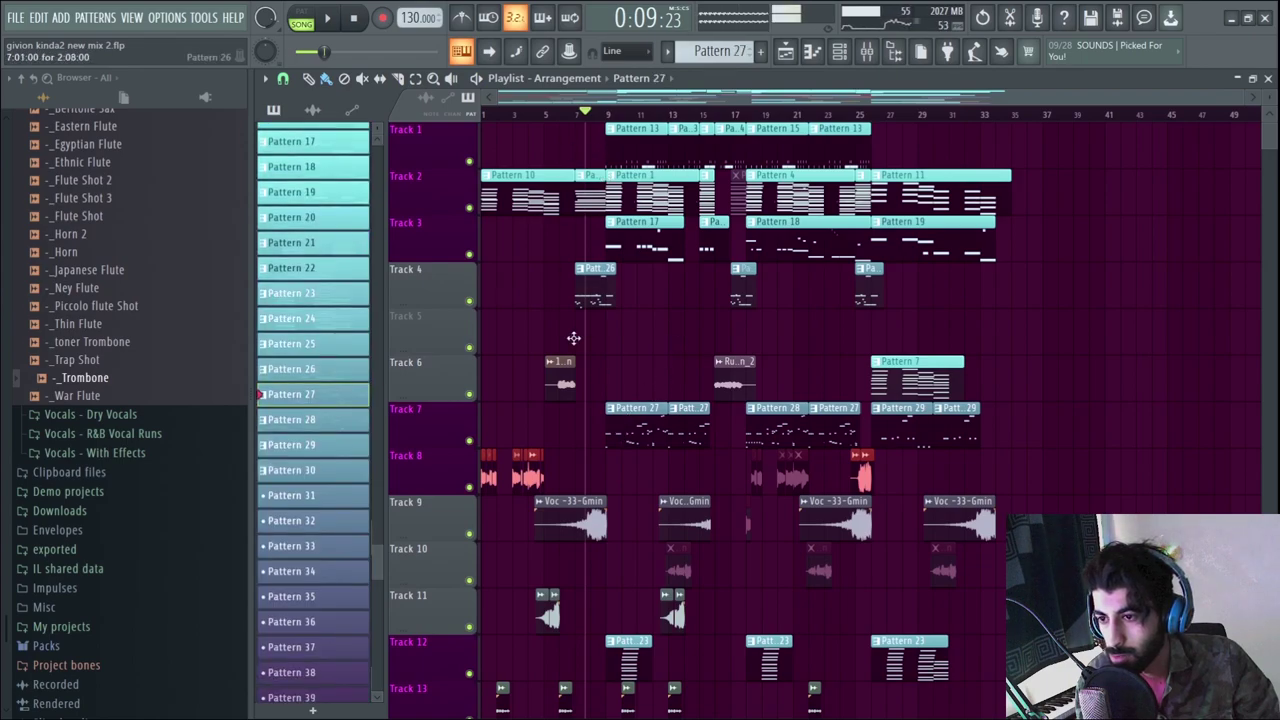
right_click(469, 441)
key("space")
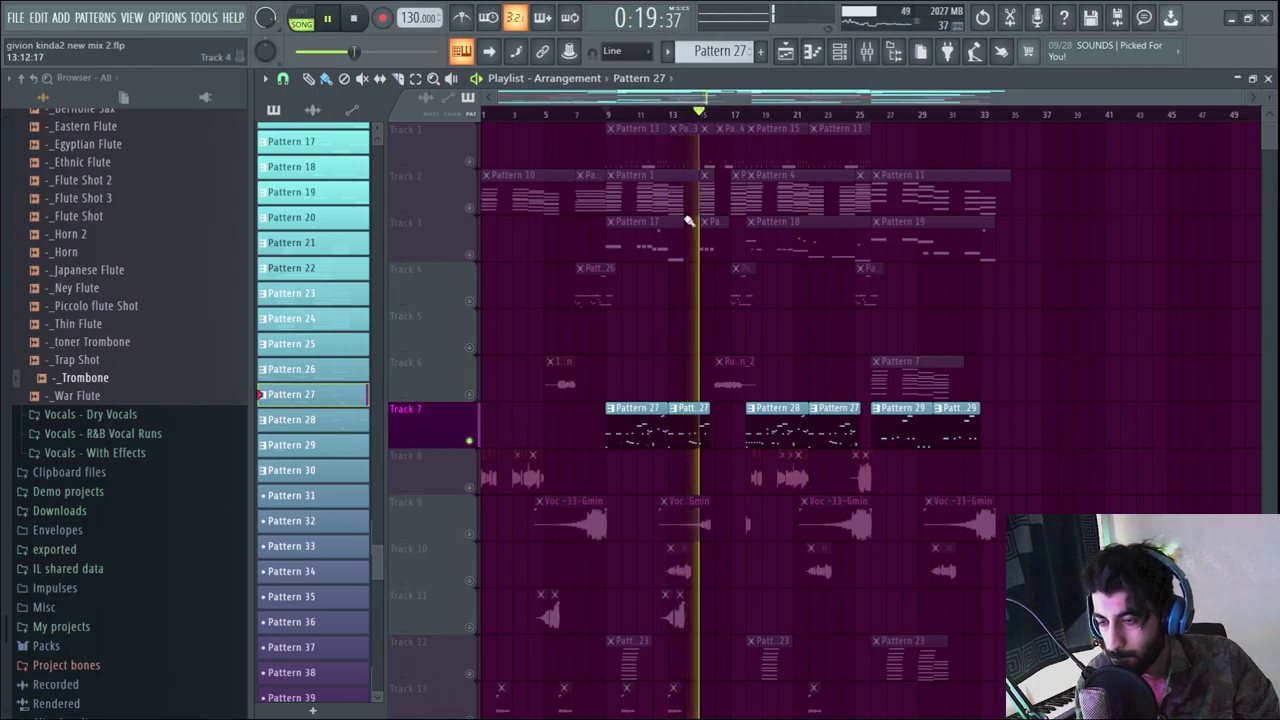
key("space")
right_click(469, 394)
key("space")
- Inspect the 17-A#min and Run 5 Gmin_2 sample settings, then release the solo
double_click(728, 308)
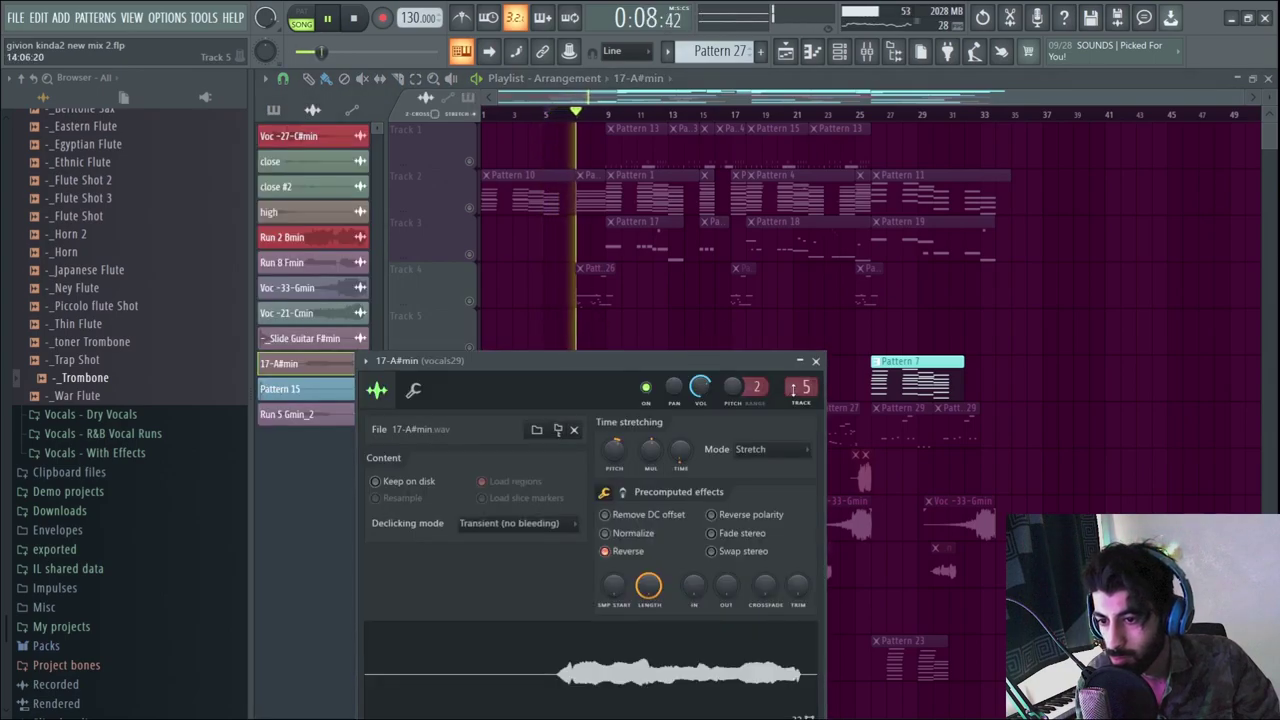
key("Escape")
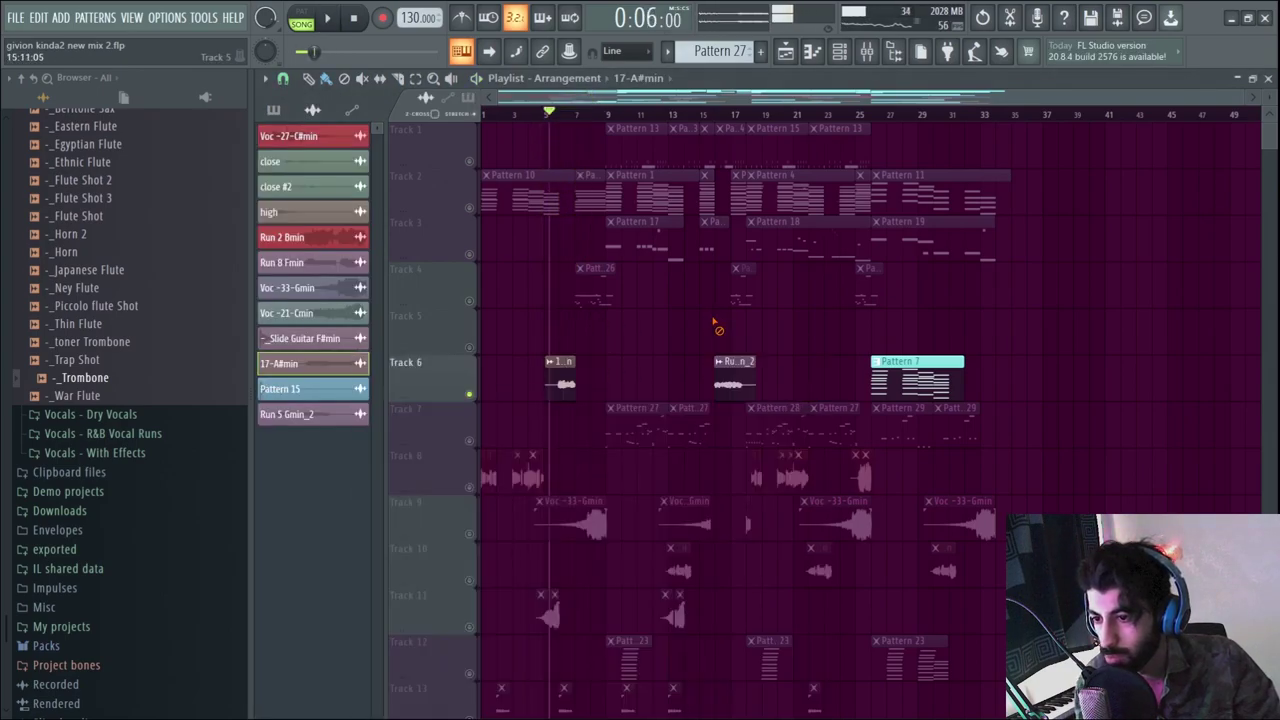
double_click(727, 373)
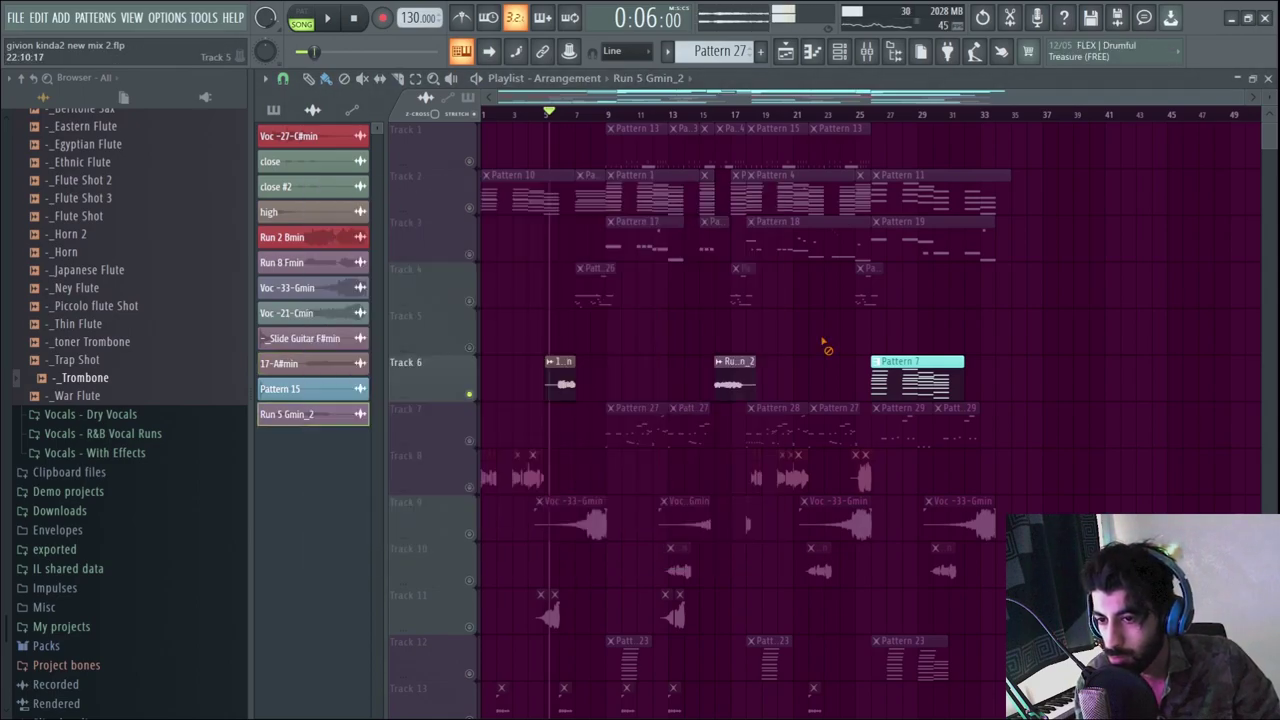
key("Escape")
right_click(472, 398)
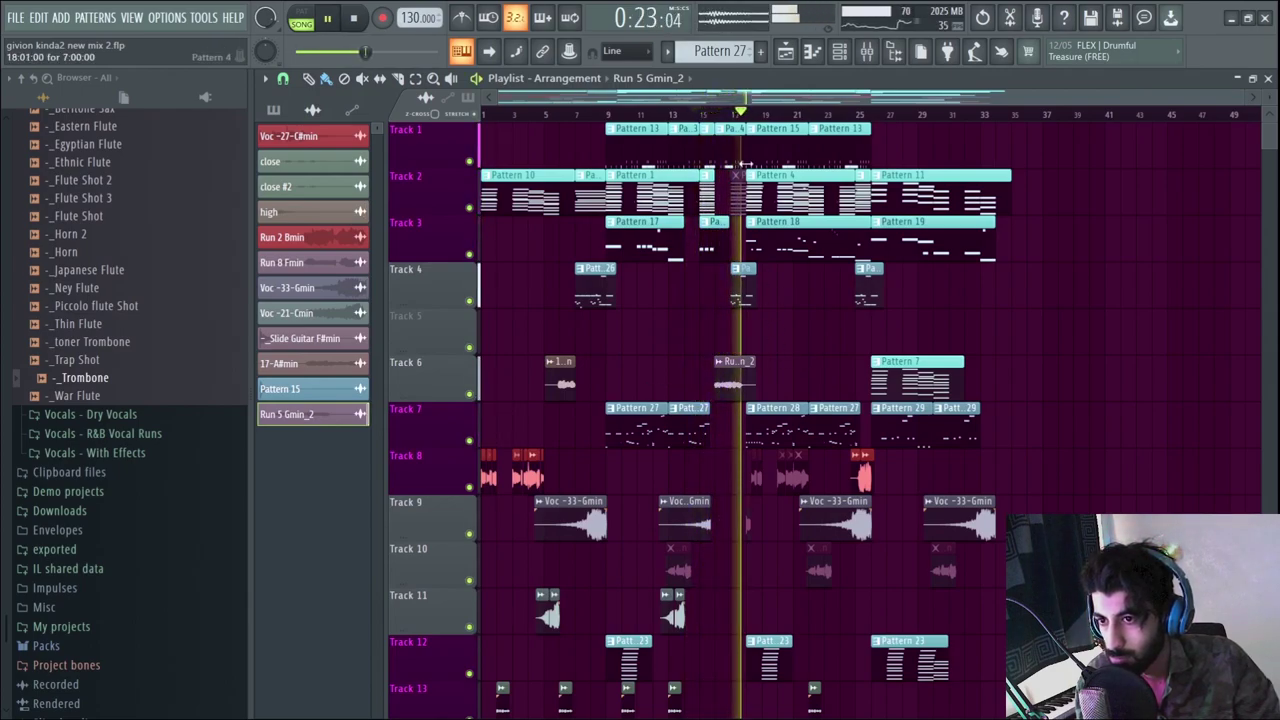
- Scroll through the Channel rack, then play the song arrangement from bar 18
key("space")
key("F6")
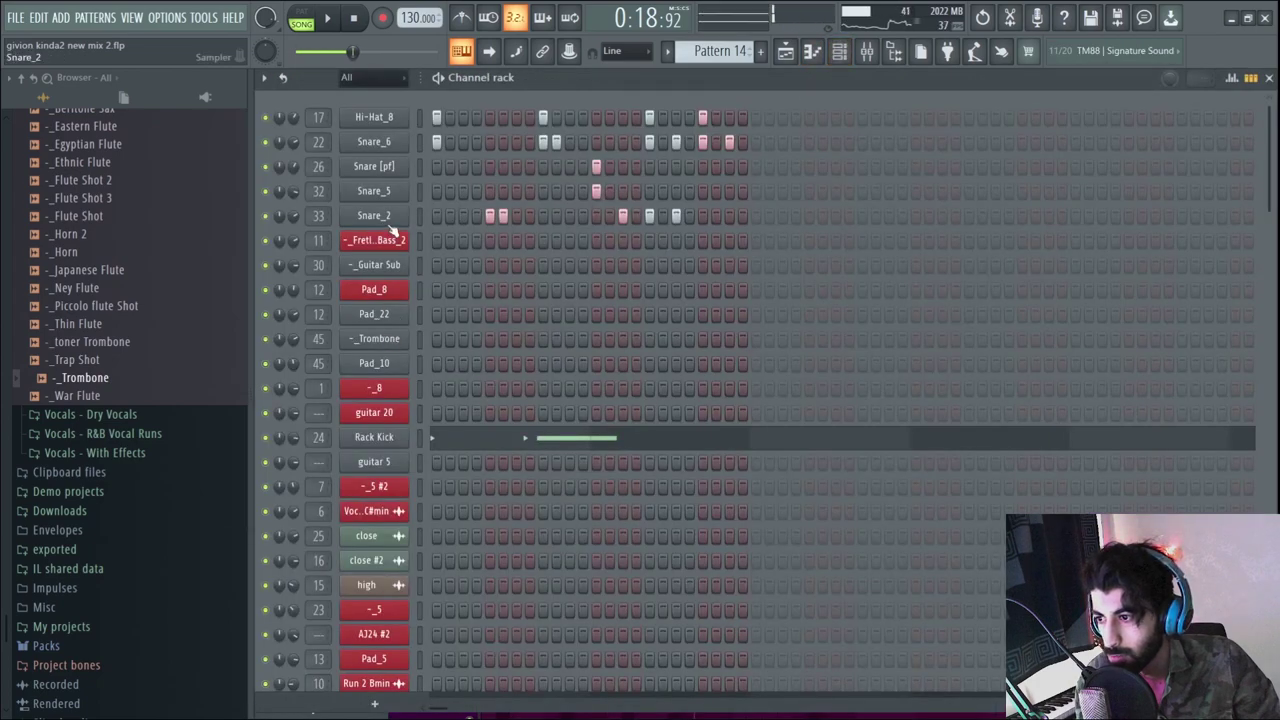
scroll(393, 230, "down", 1)
scroll(393, 230, "down", 1)
scroll(393, 230, "down", 1)
scroll(393, 230, "down", 2)
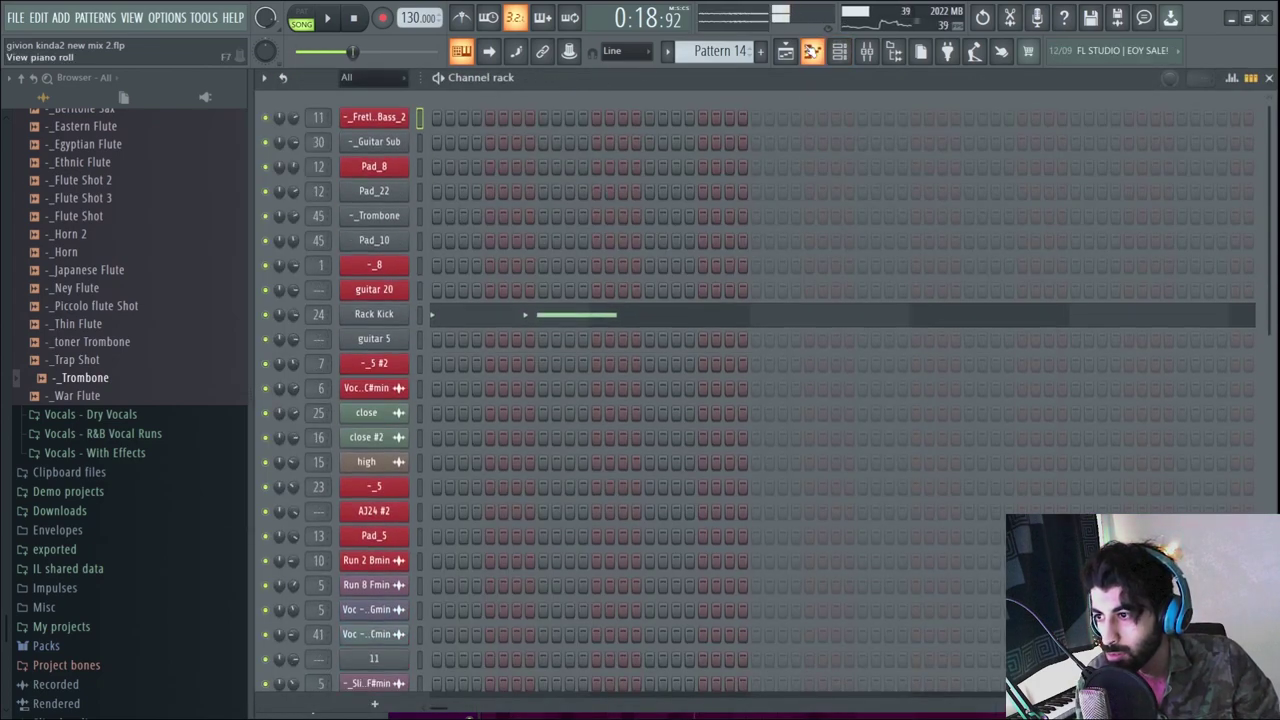
left_click(799, 52)
key("space")
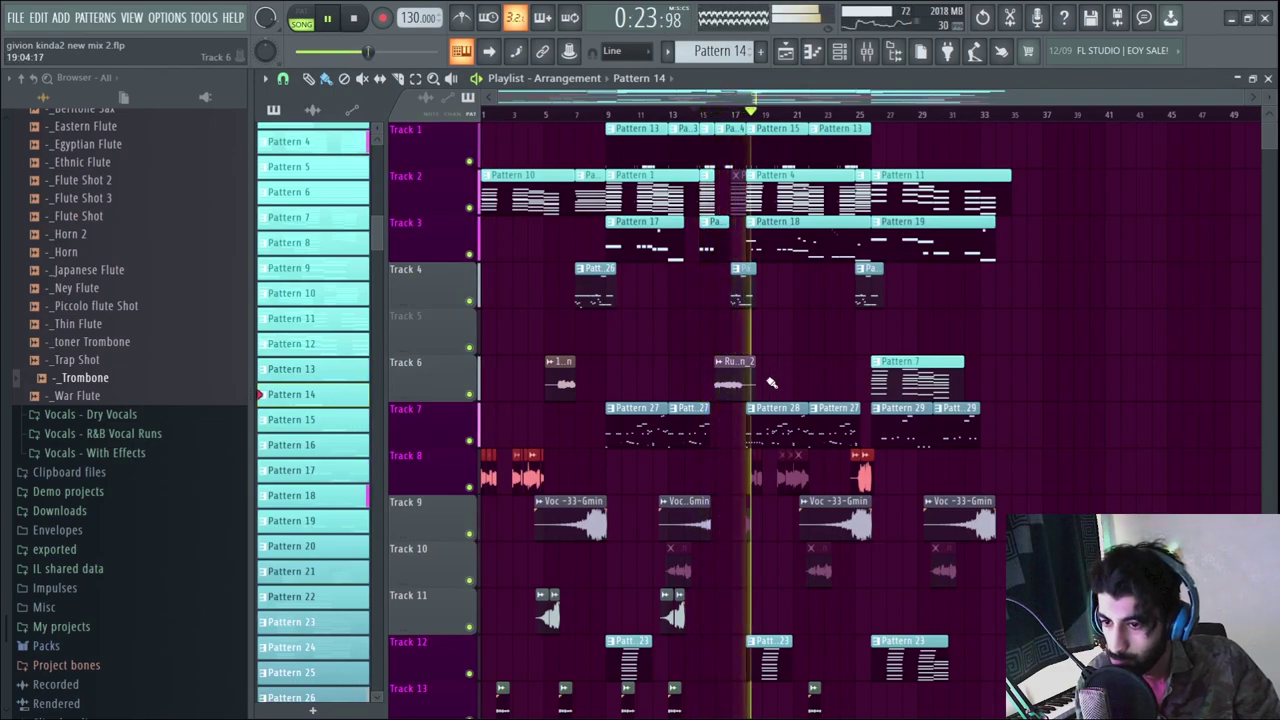
- With Run 5 Gmin_2's settings open, expand Vocals - With Effects and R&B Vocal Runs in the Browser
key("space")
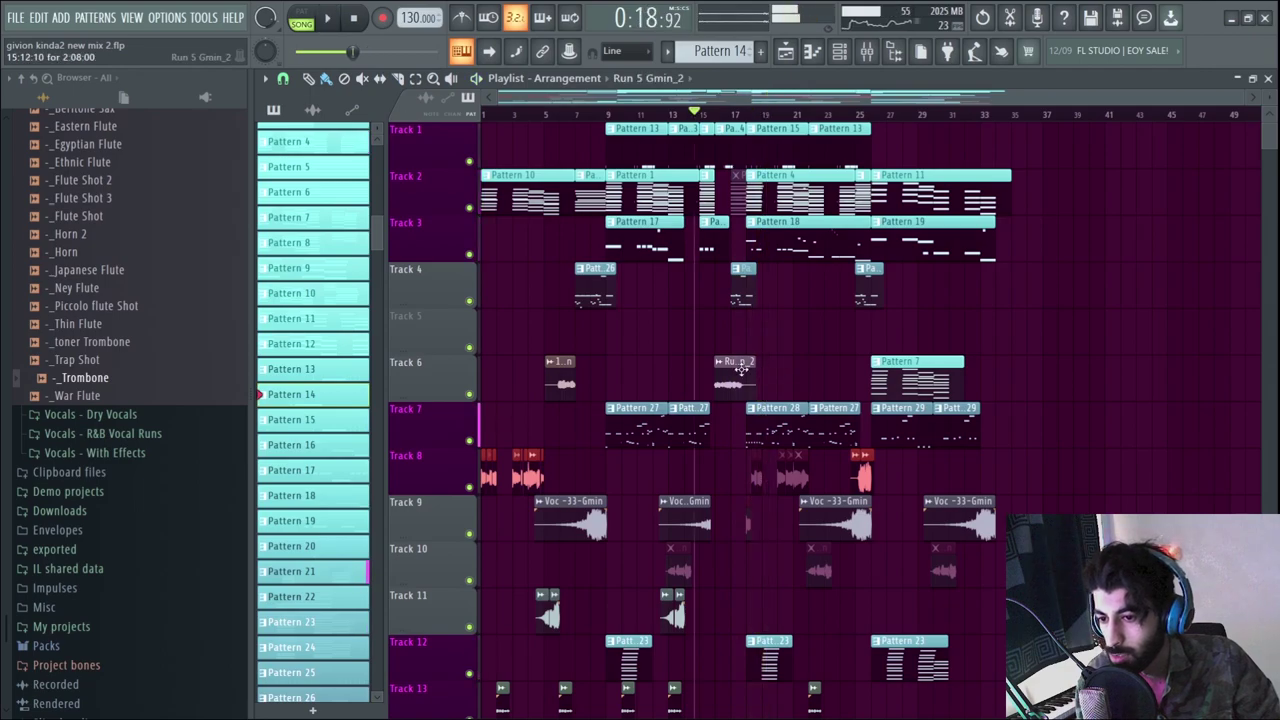
double_click(741, 370)
scroll(124, 371, "up", 3)
scroll(90, 478, "down", 4)
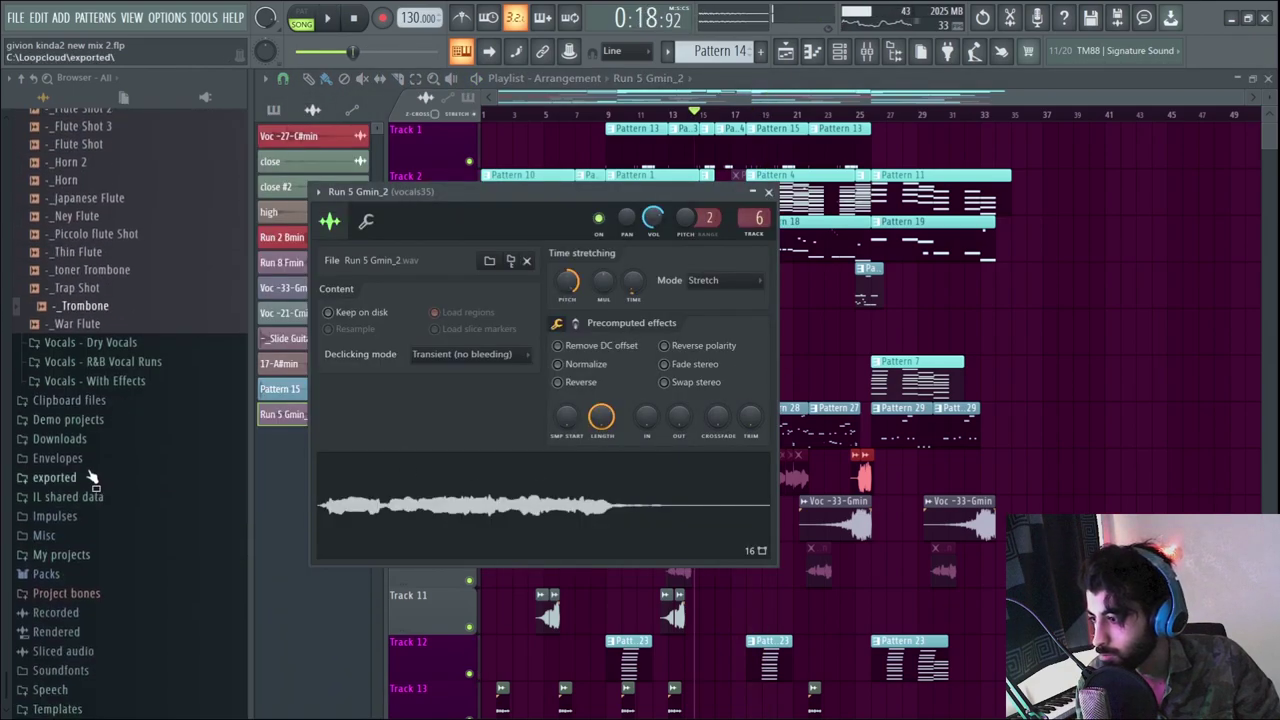
left_click(111, 383)
left_click(127, 364)
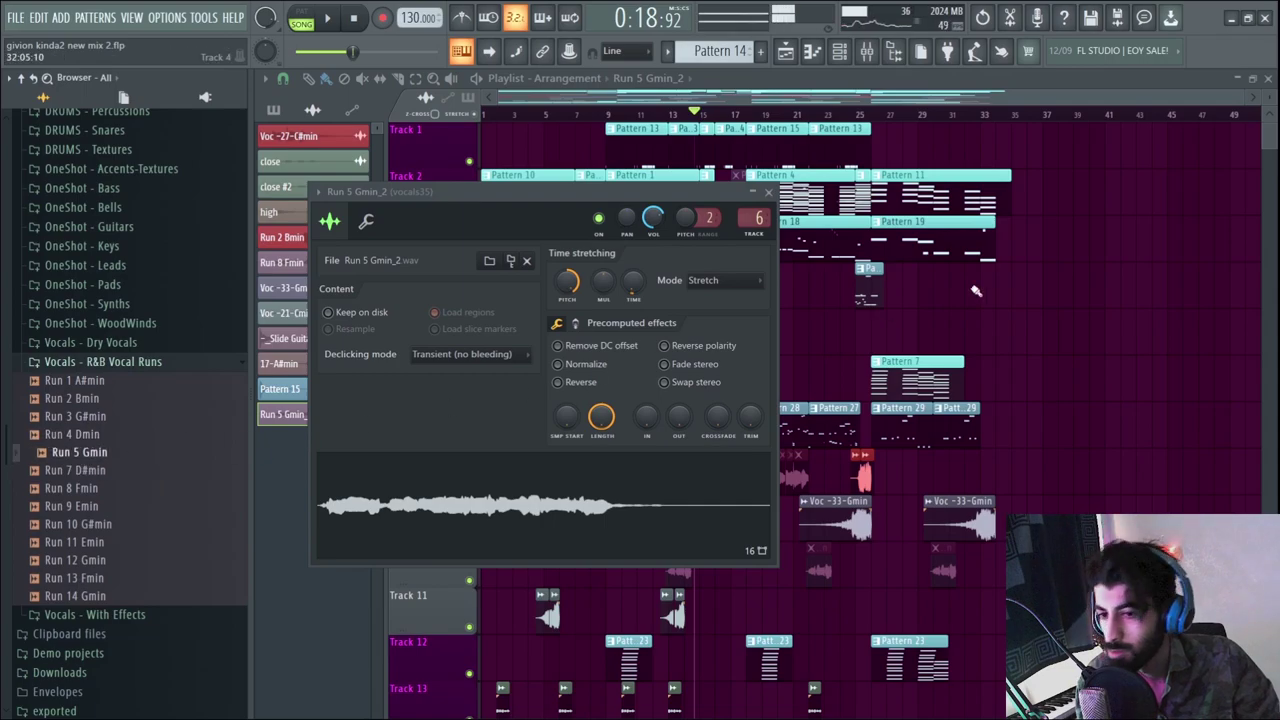
key("Escape")
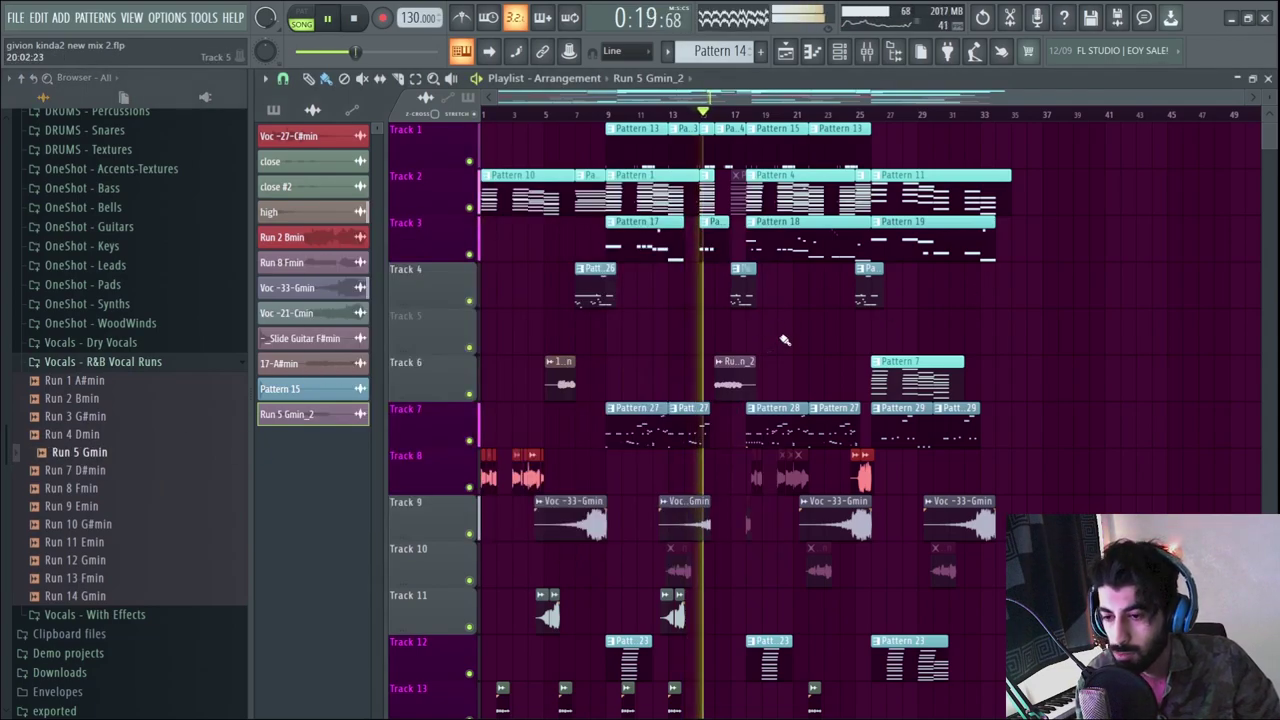
scroll(770, 360, "down", 3)
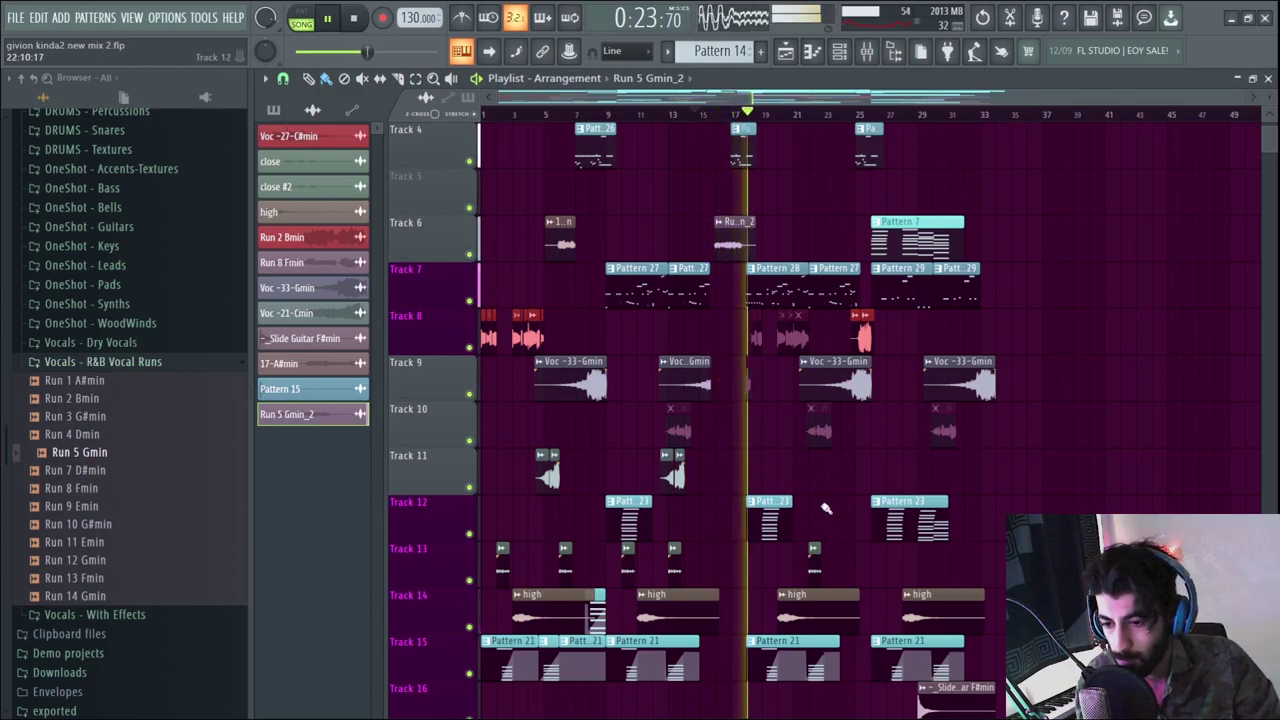
- Open Pattern 23's notes, the -_5 #2 sampler, and the Reels effect on mixer insert AJ30
key("space")
scroll(750, 473, "down", 2)
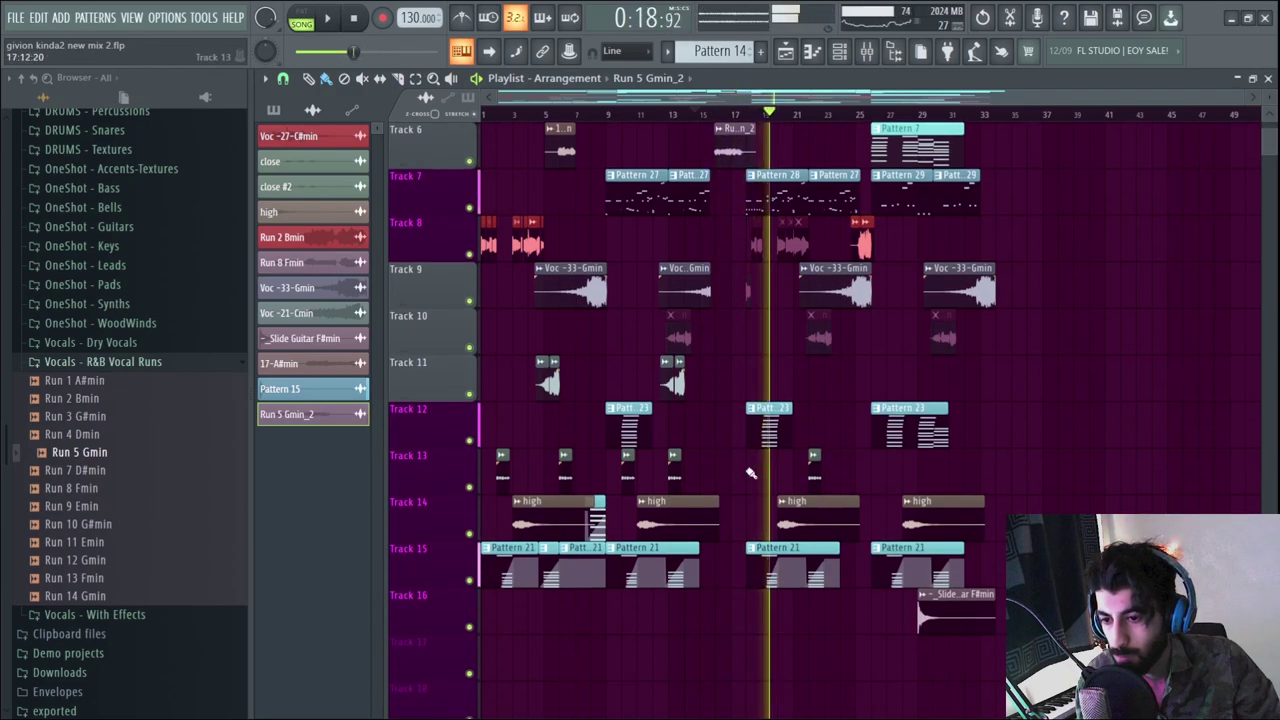
double_click(626, 427)
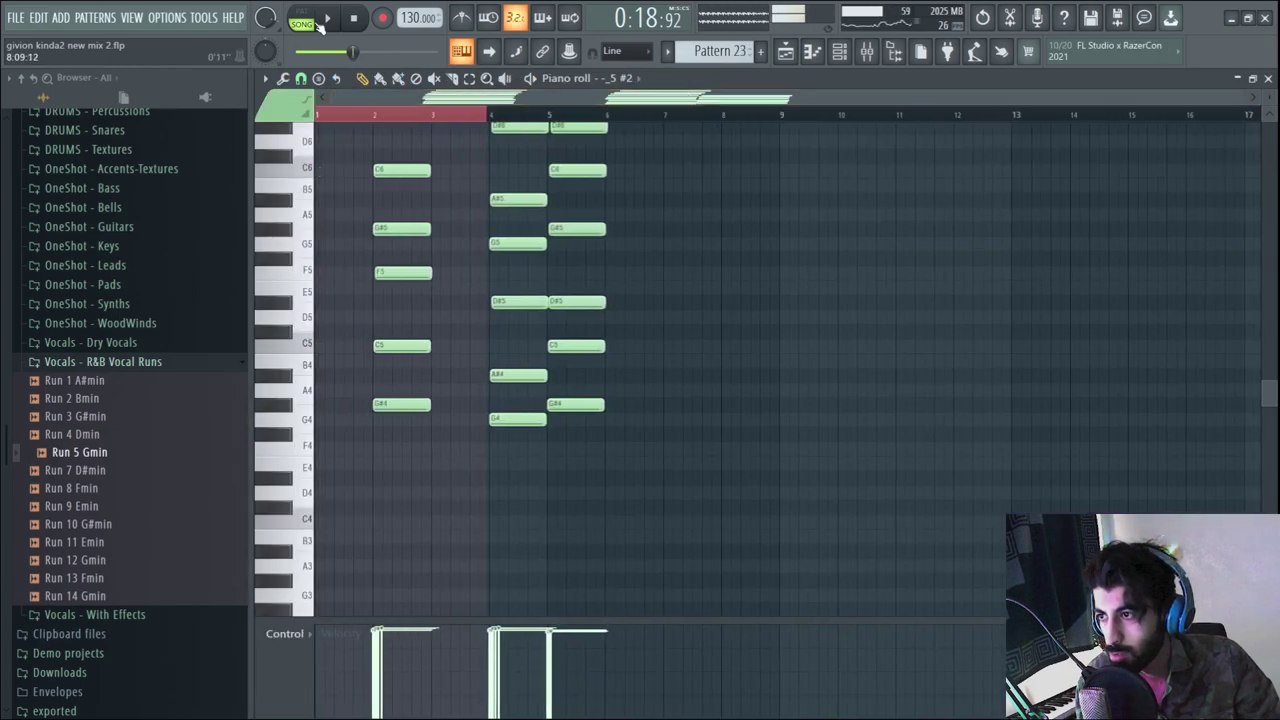
left_click(872, 50)
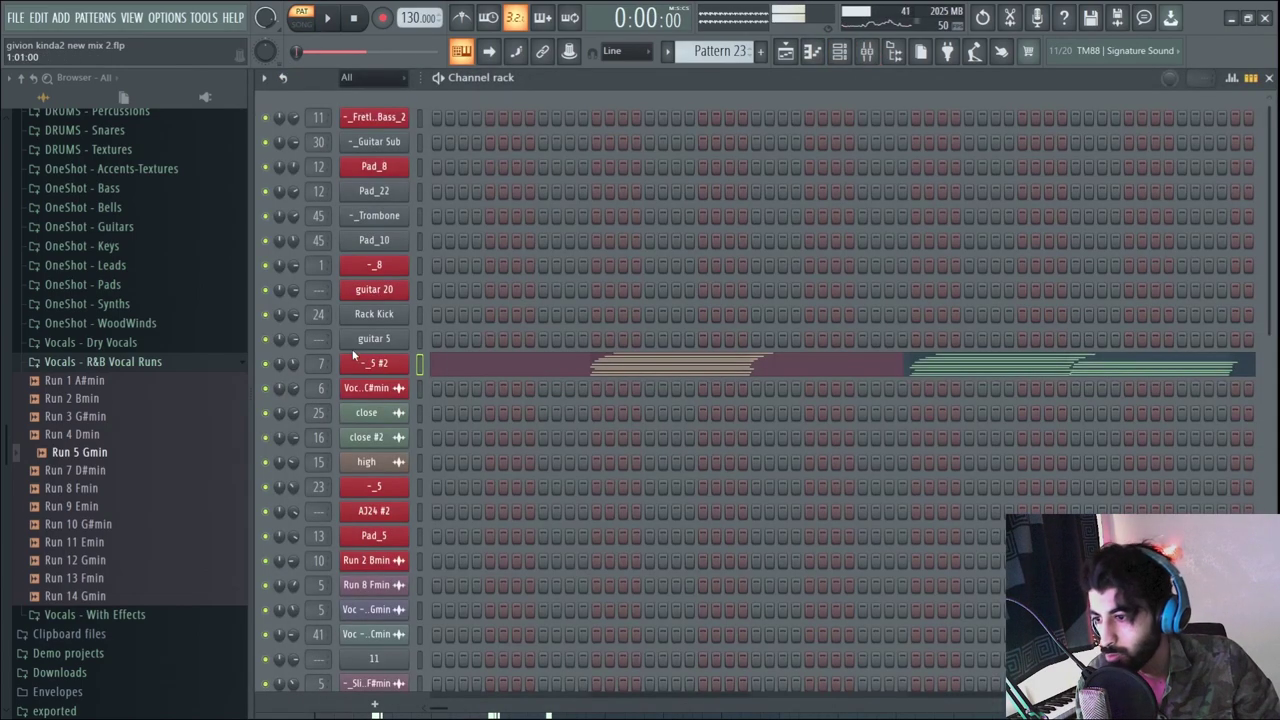
left_click(380, 368)
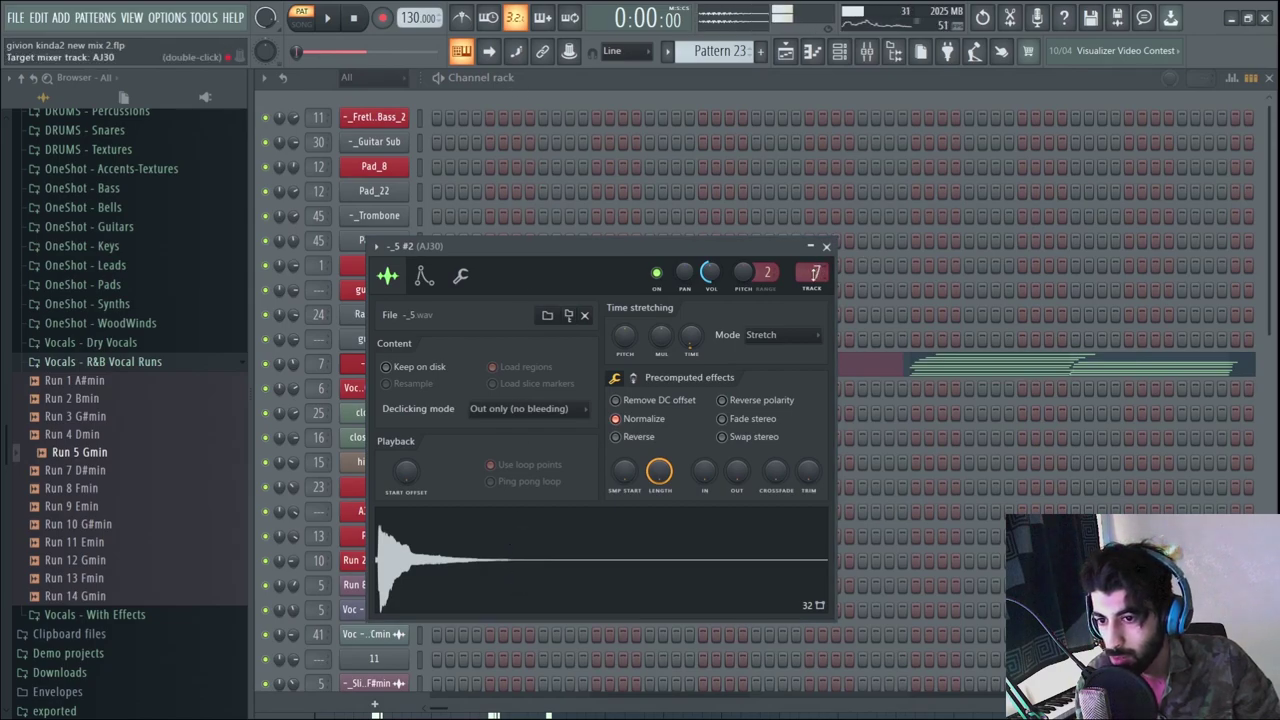
double_click(814, 274)
left_click(1164, 138)
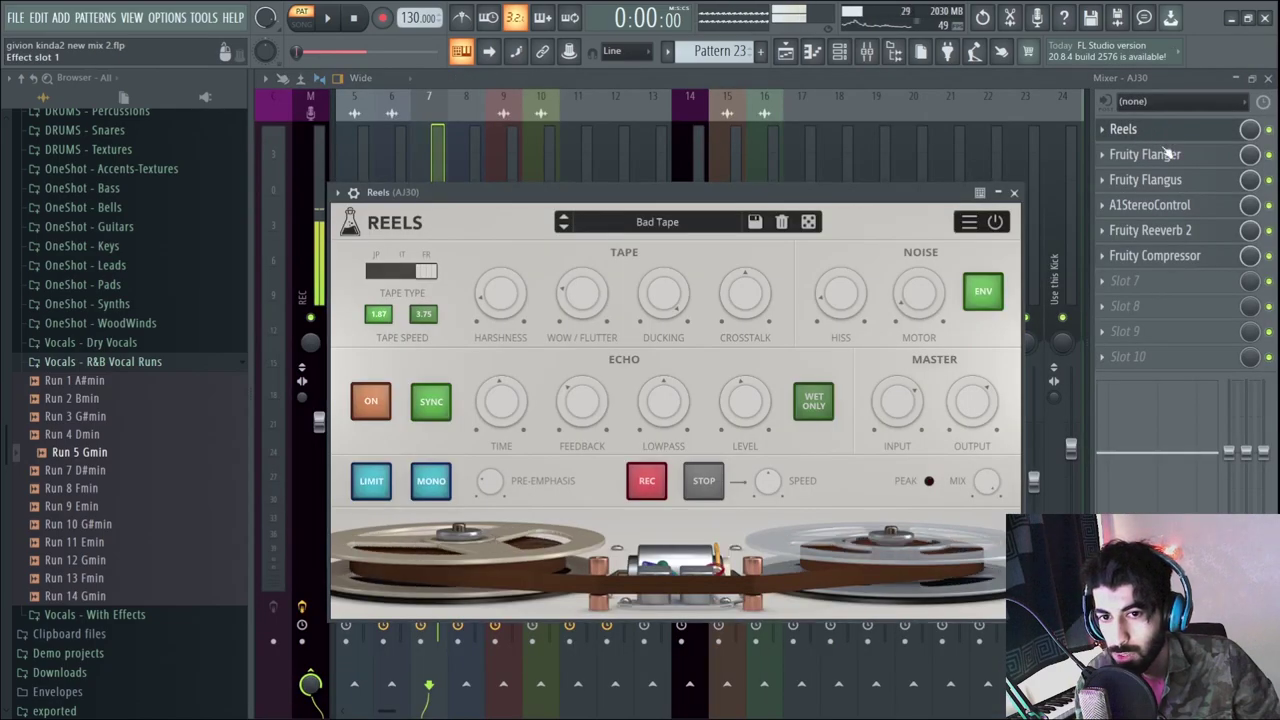
- Play the -_5 #2 melody's notes, then return to the song arrangement
key("F6")
key("space")
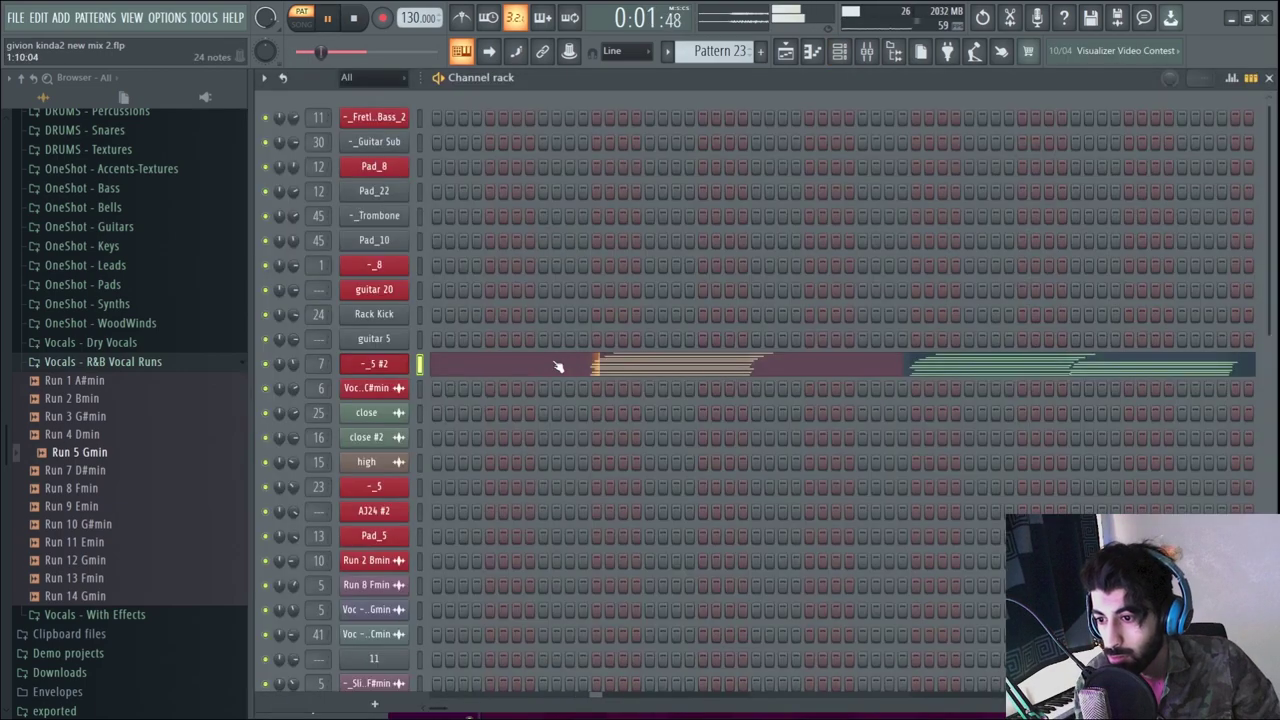
left_click(574, 368)
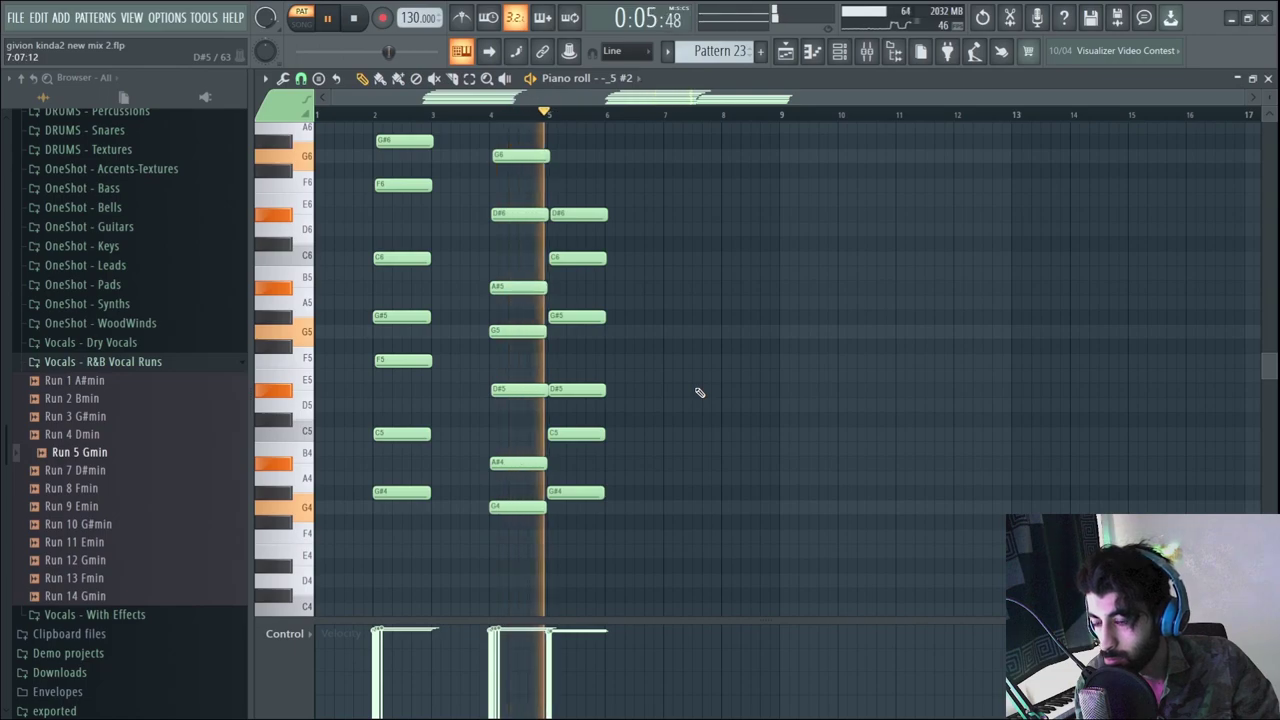
key("F5")
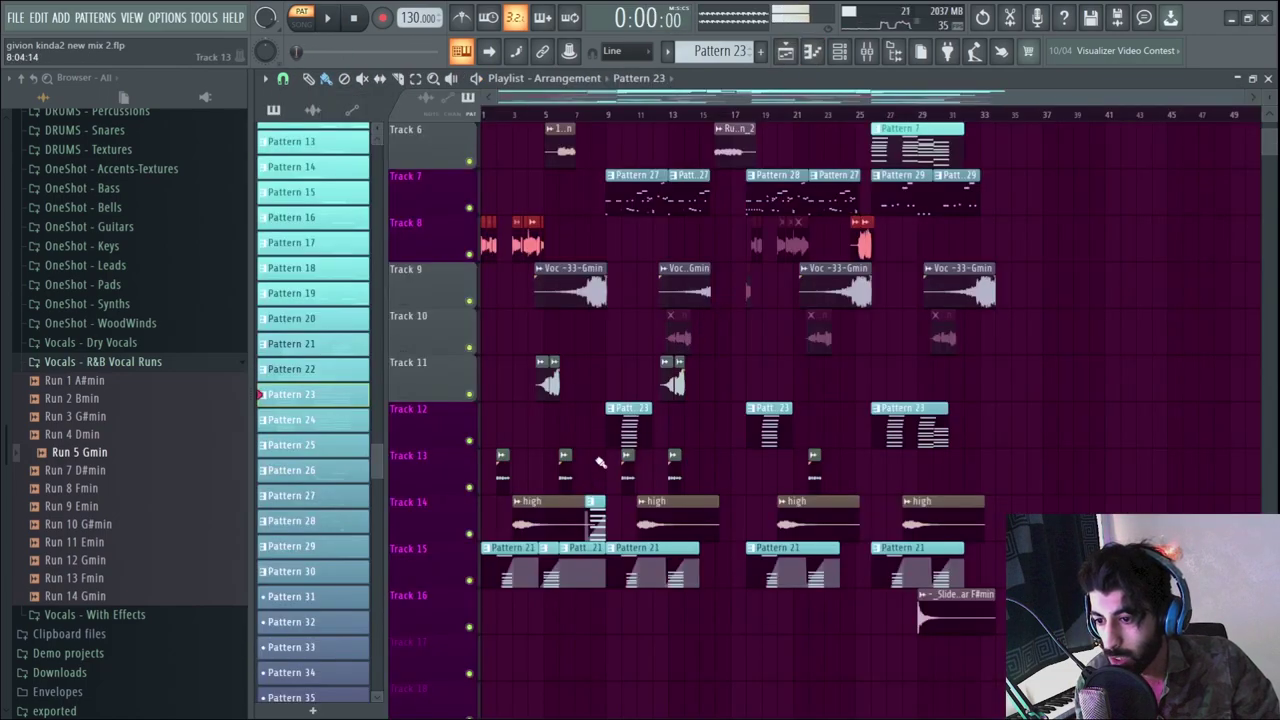
scroll(720, 438, "up", 3)
scroll(620, 433, "up", 2)
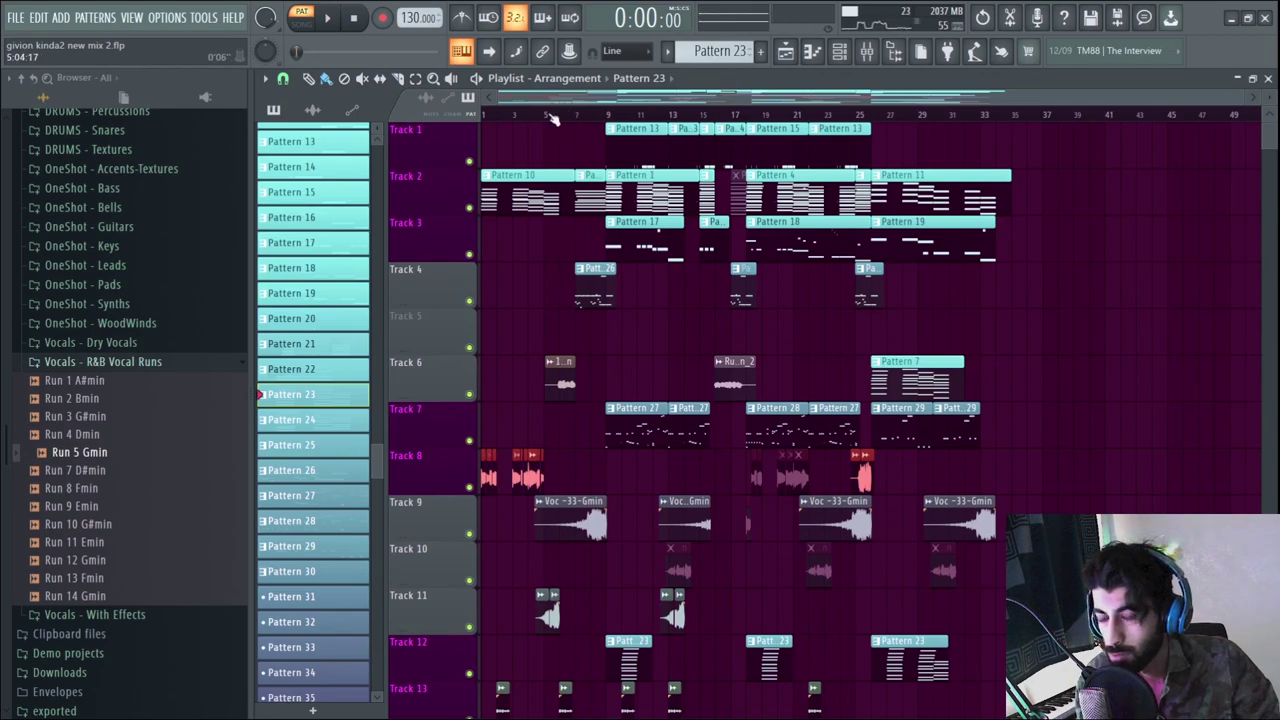
- Play the song from bar 21 while scrolling the tracks, then stop and show the Channel rack
key("space")
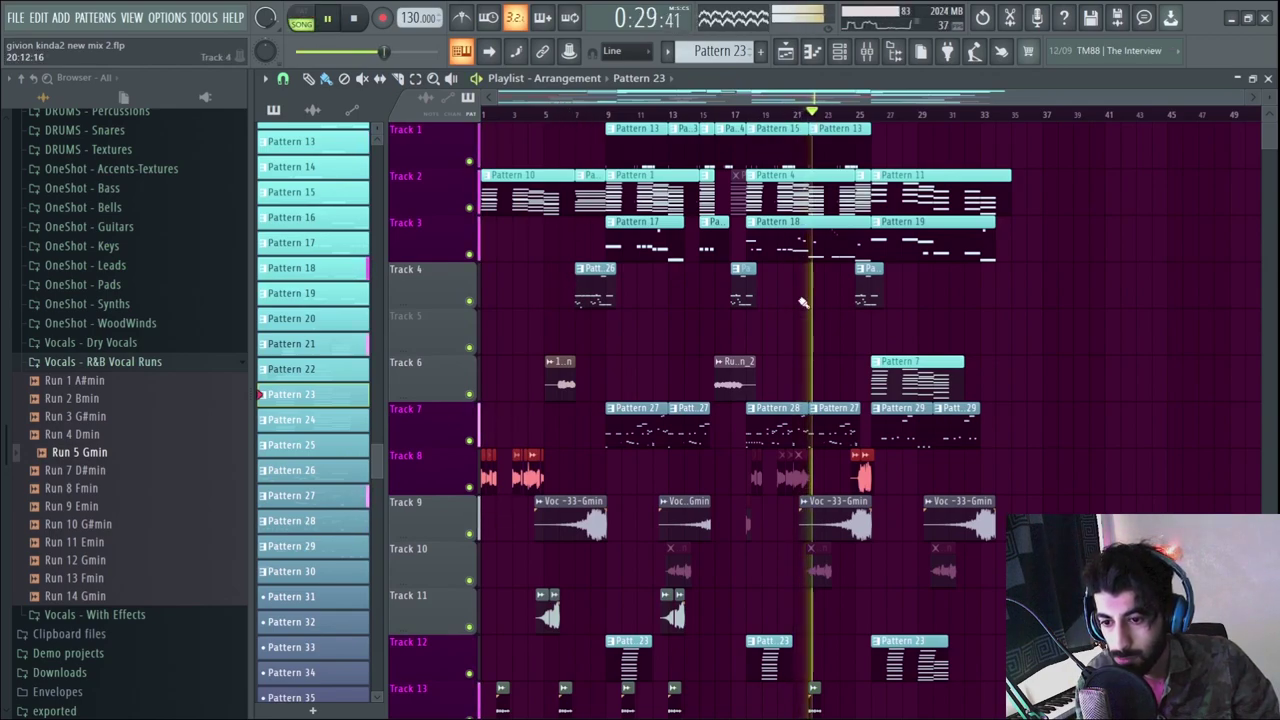
scroll(1028, 258, "down", 2)
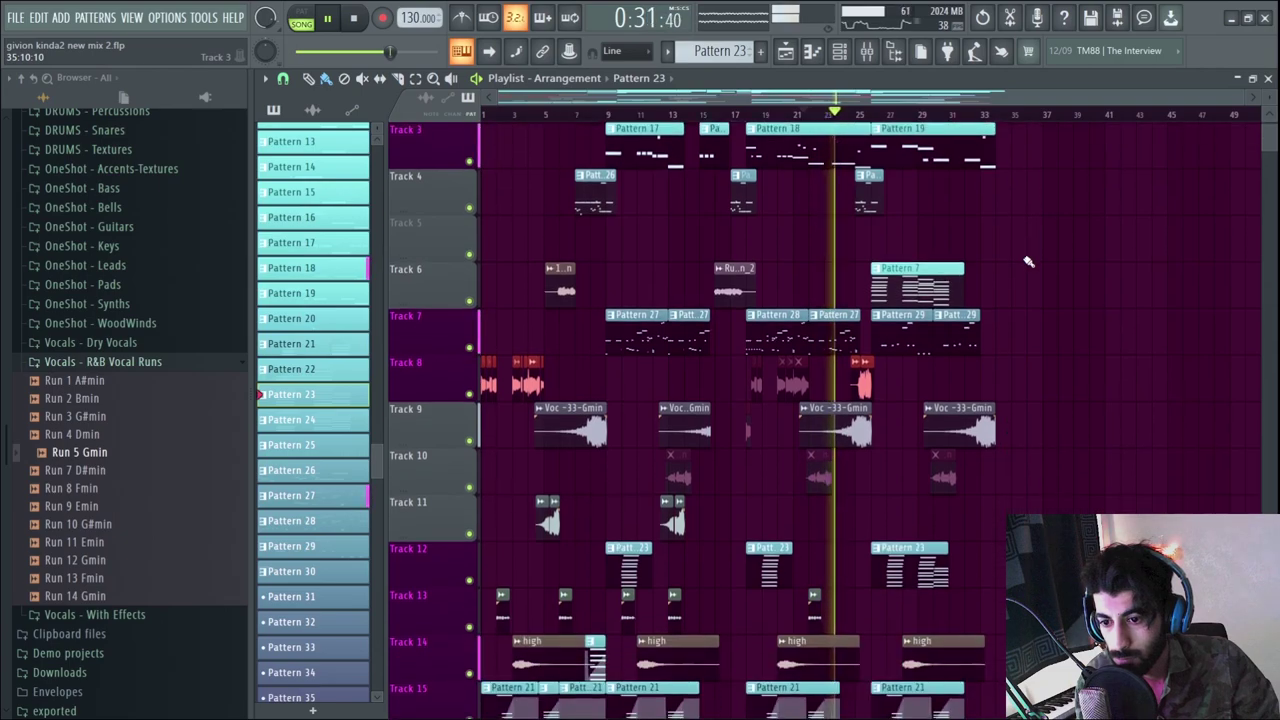
scroll(1028, 260, "down", 2)
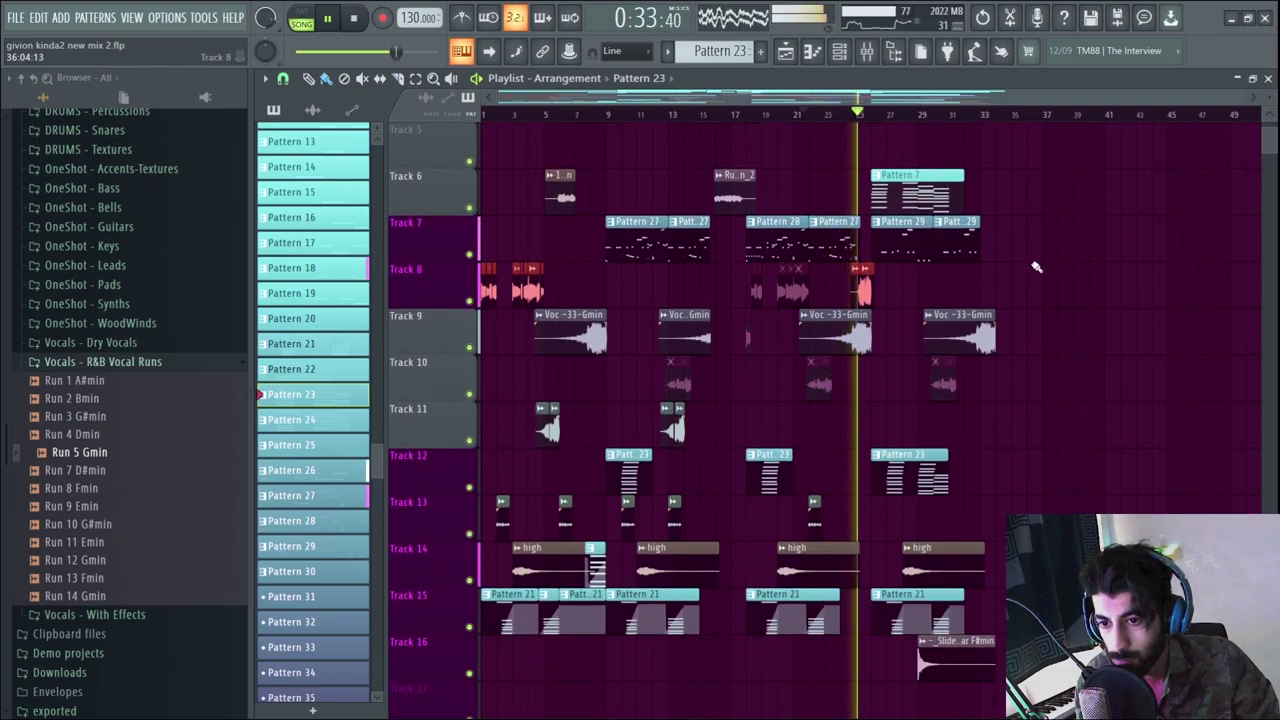
scroll(1040, 280, "up", 1)
scroll(1055, 302, "up", 2)
scroll(1055, 302, "up", 1)
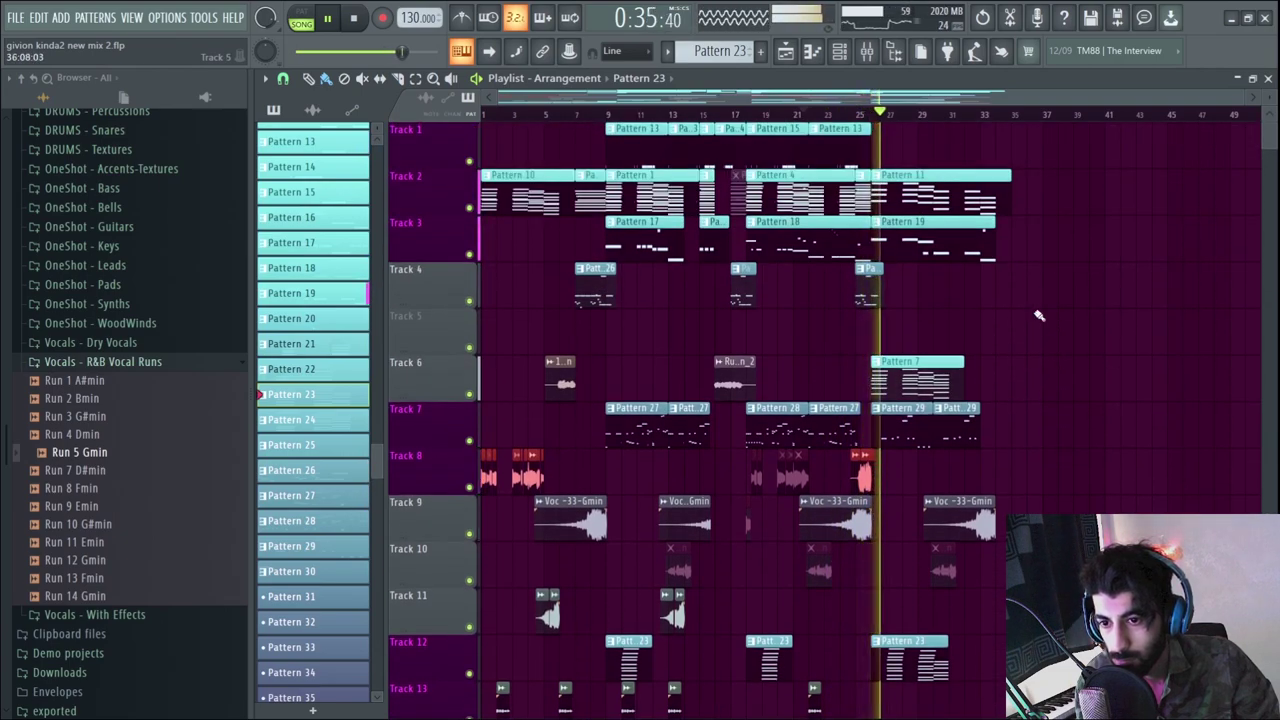
key("space")
key("F6")
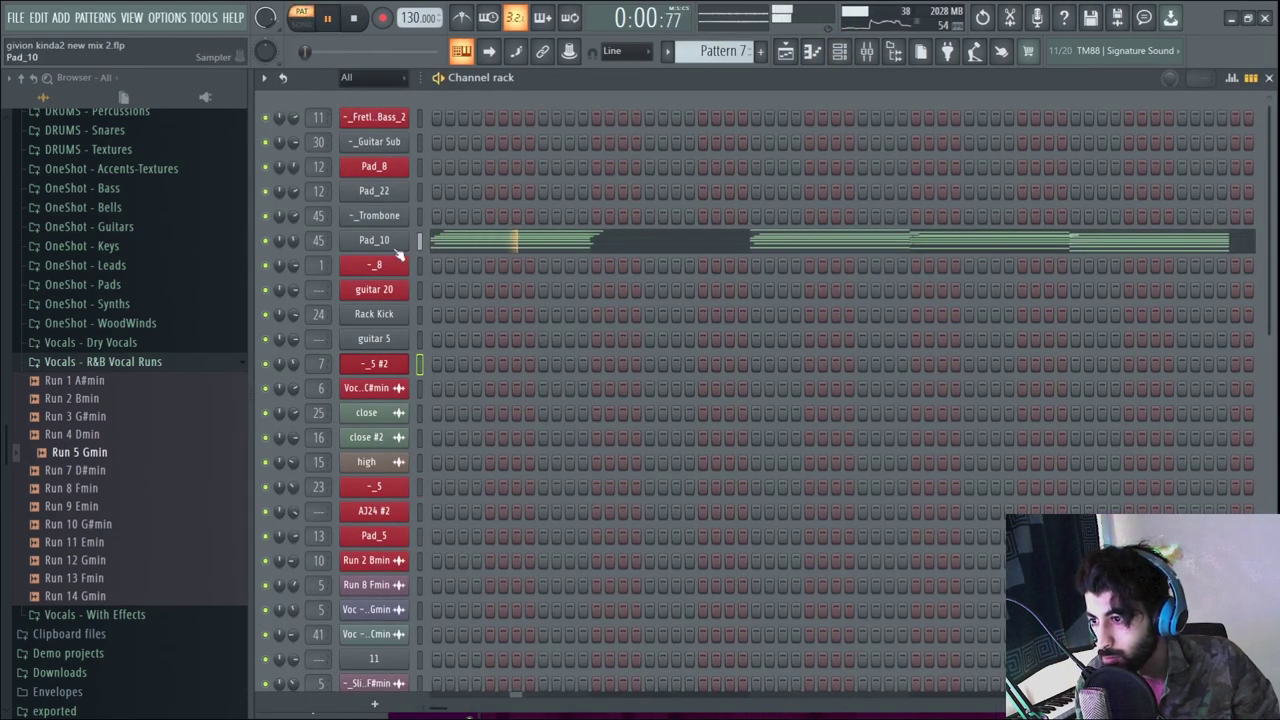
- Collapse R&B Vocal Runs, expand OneShot - Pads, and open the Pad_10 chord notes
left_click(165, 370)
scroll(160, 410, "up", 5)
scroll(150, 560, "up", 1)
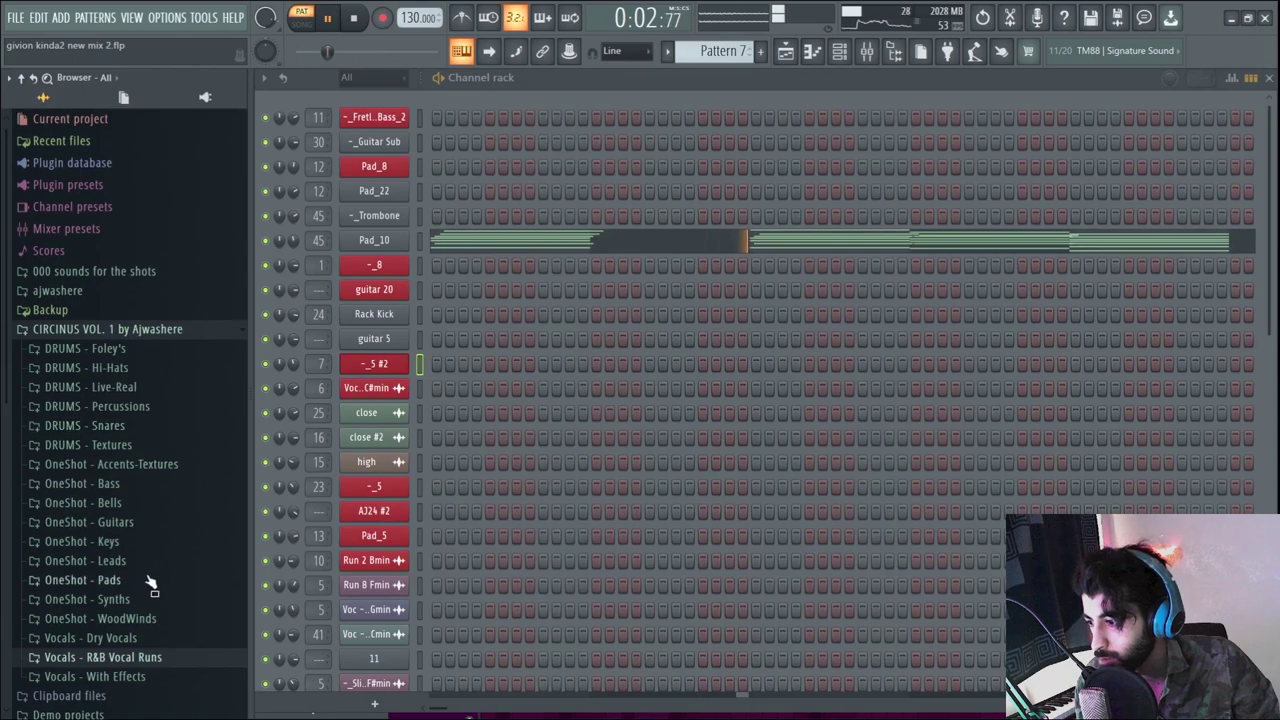
left_click(150, 585)
scroll(150, 510, "down", 3)
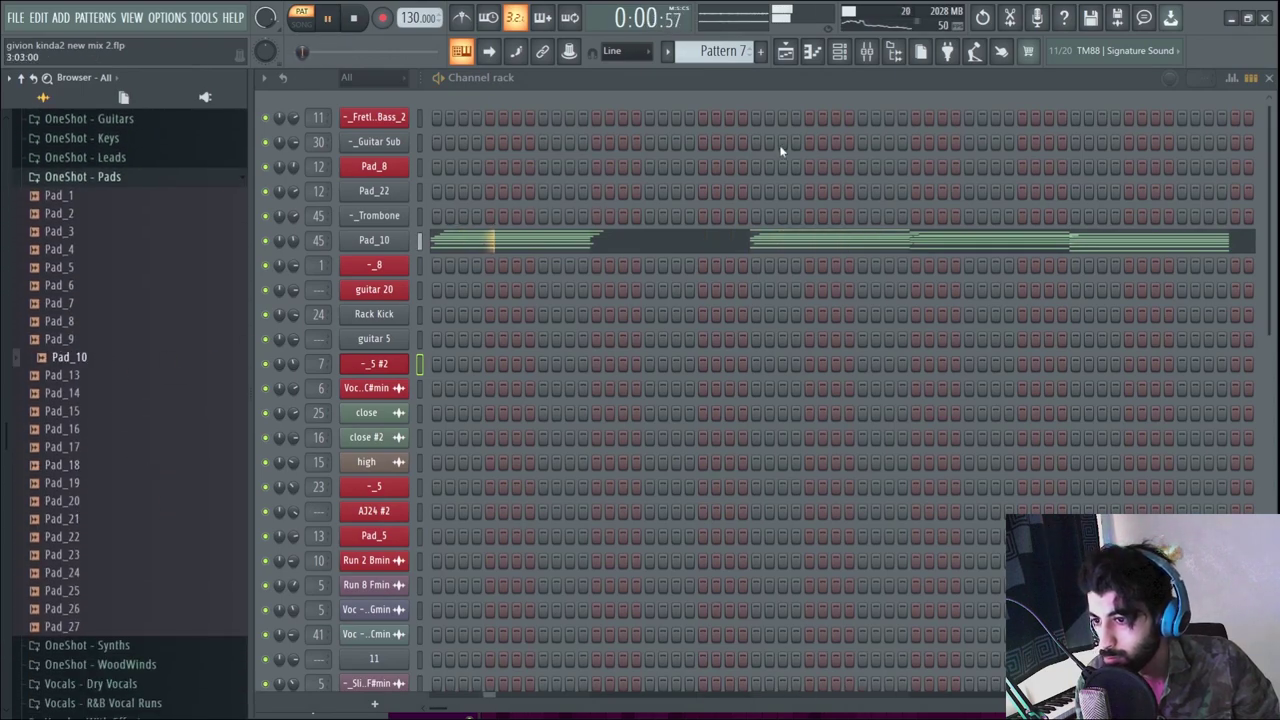
left_click(566, 244)
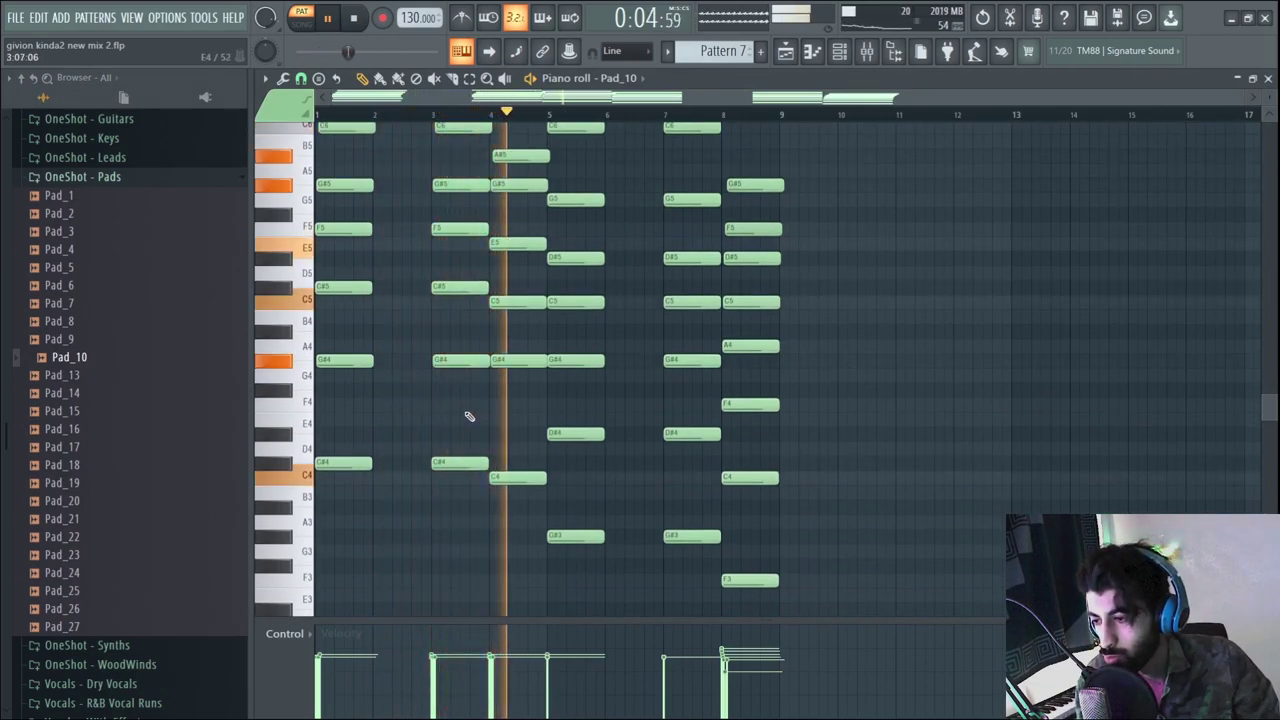
- Return to the song arrangement and play it with Track 2 soloed and Track 6 on
key("space")
key("F5")
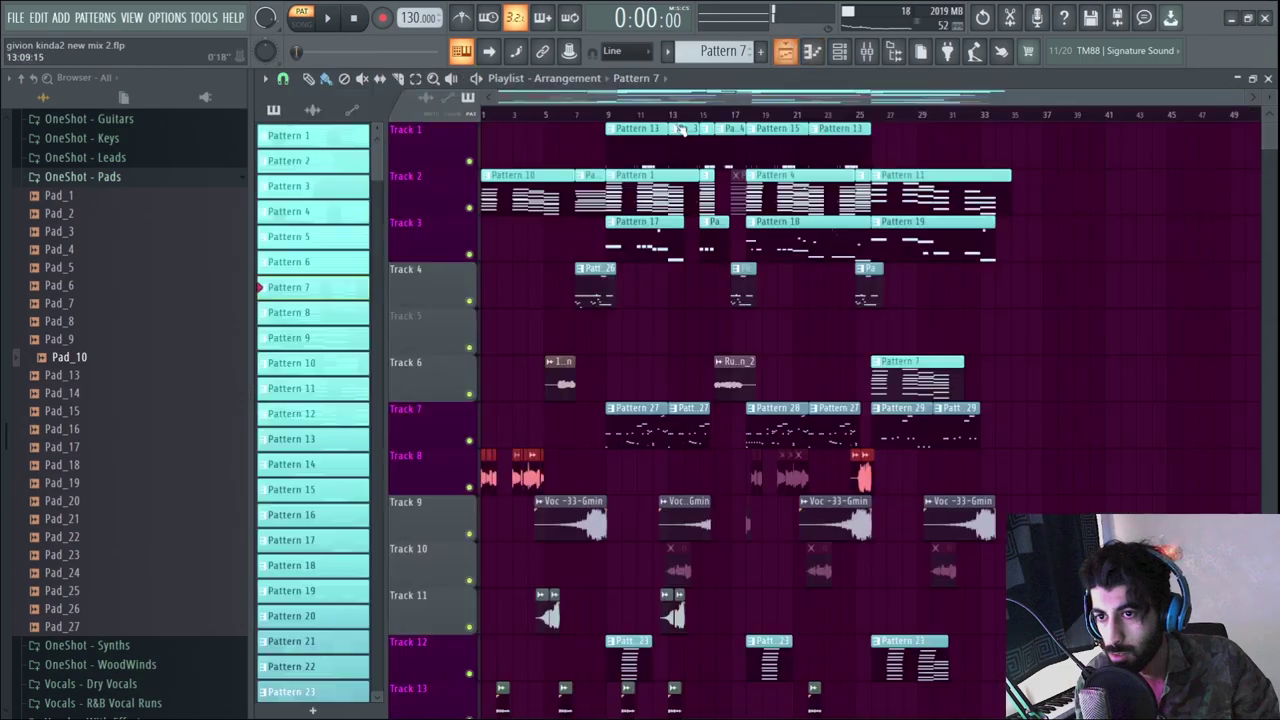
right_click(469, 207)
left_click(469, 393)
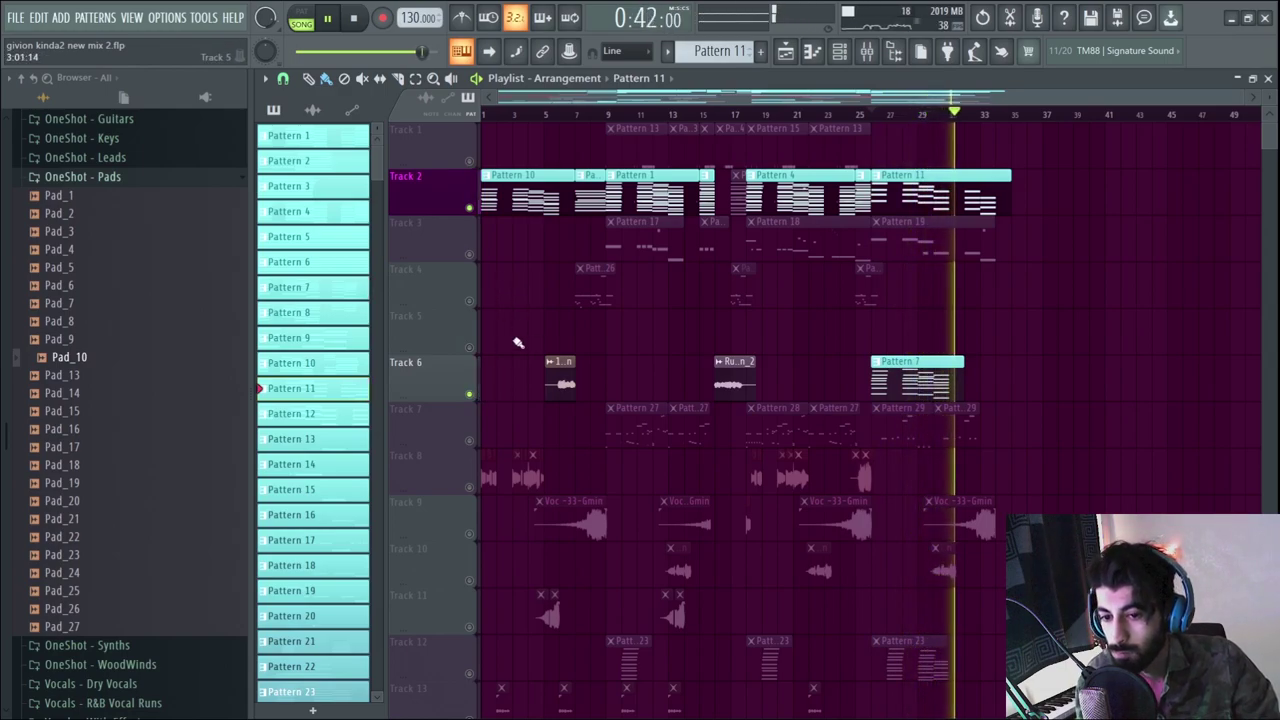
key("space")
- Unmute all tracks, replay the full song, and save the project
left_click(470, 253, "ctrl")
key("space")
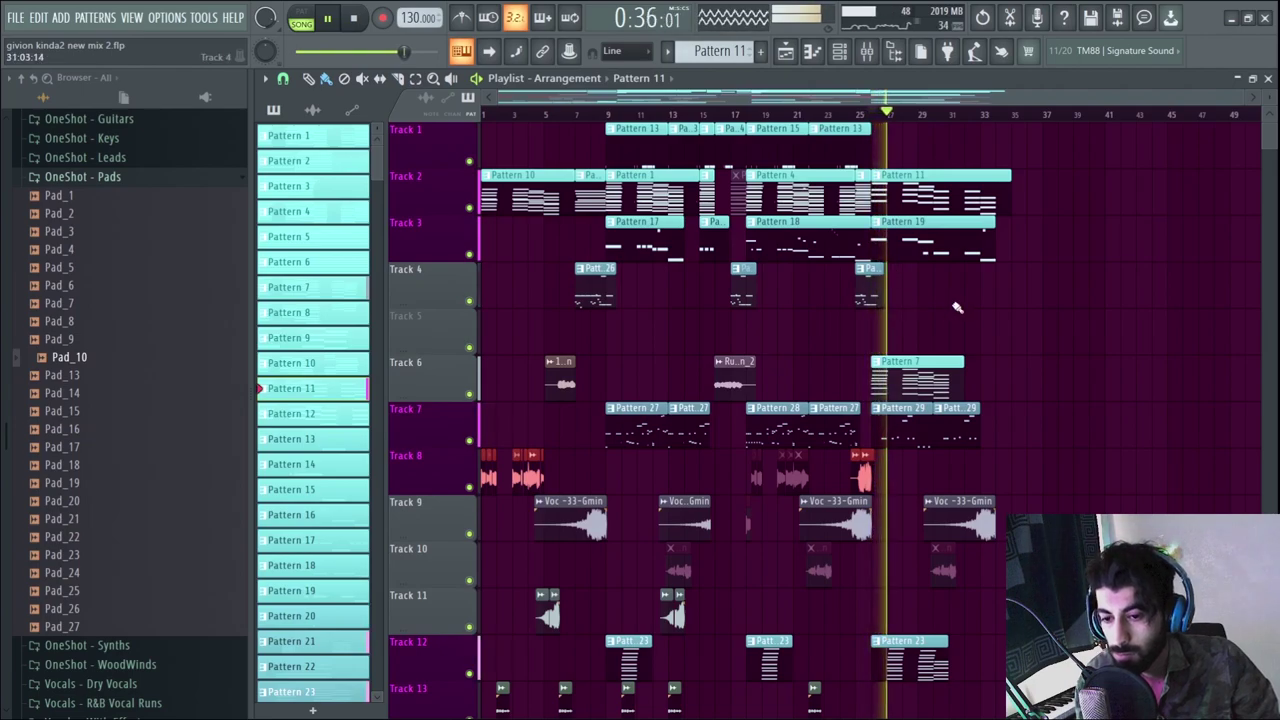
scroll(960, 380, "down", 4)
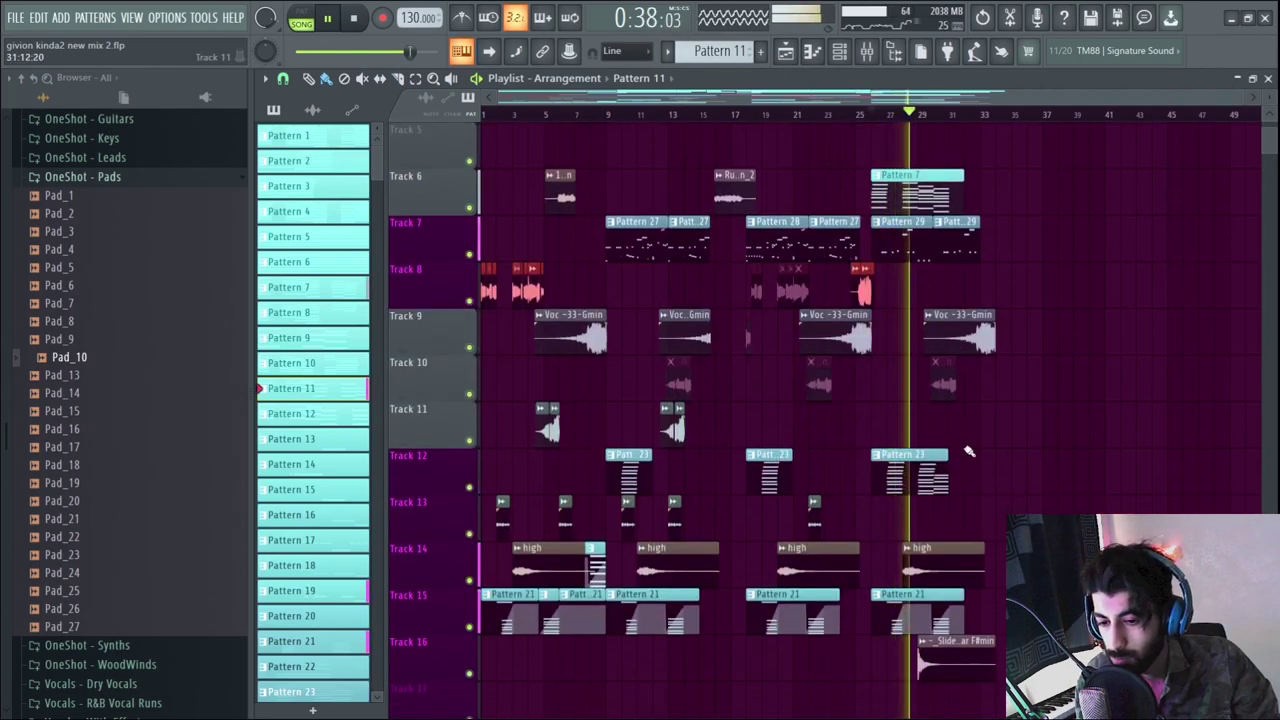
scroll(980, 452, "down", 2)
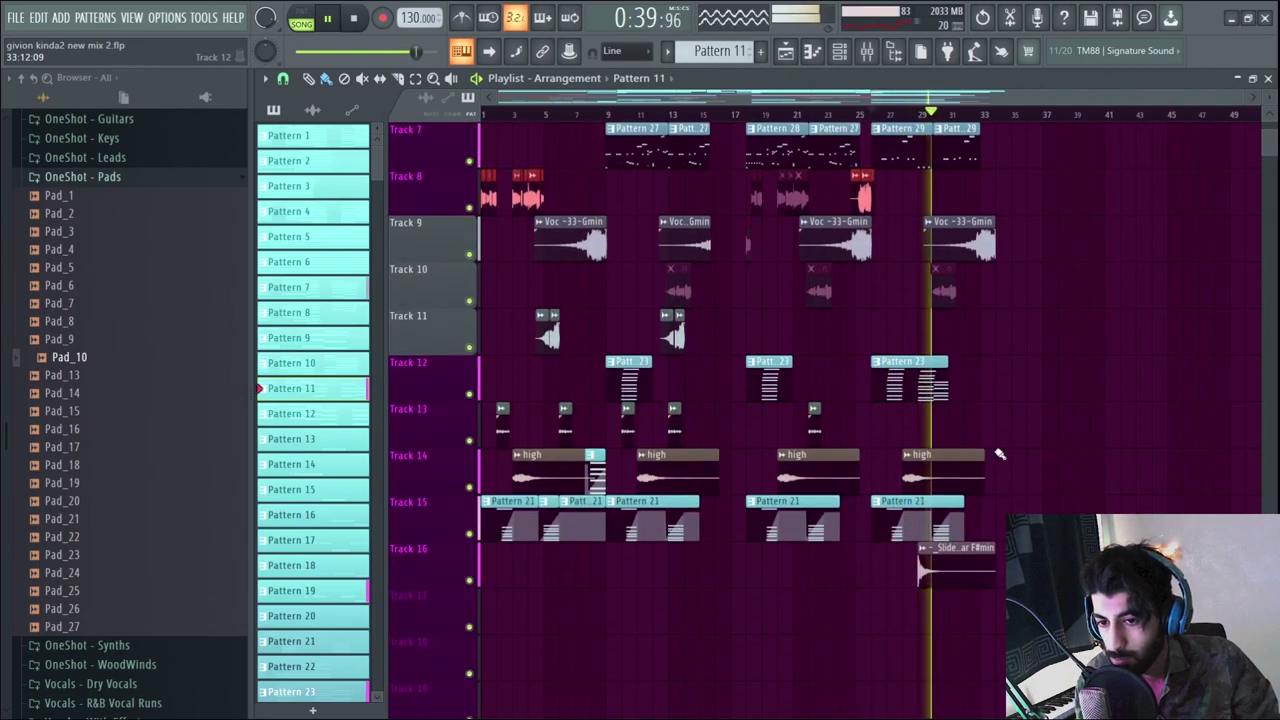
key("ctrl+s")
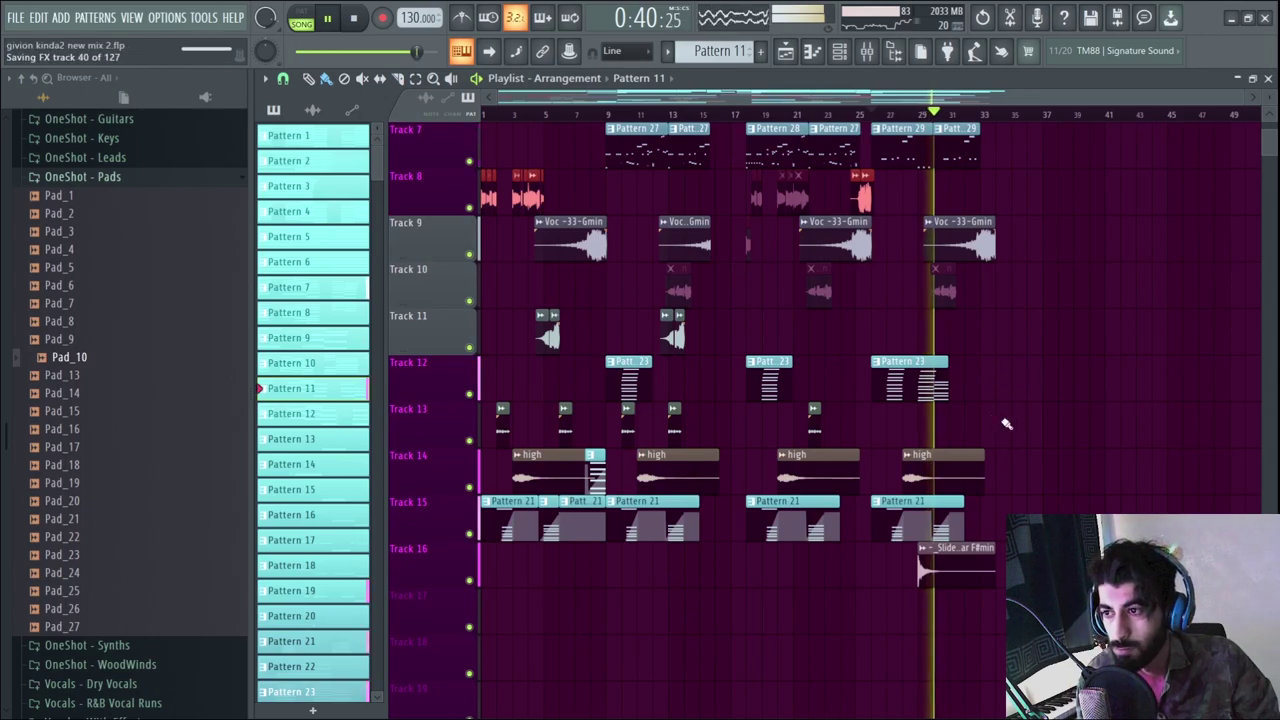
- Scroll the Browser to the CIRCINUS VOL. 1 pack folder, toggle it, and look through its contents
scroll(1006, 428, "up", 4)
scroll(1020, 445, "up", 2)
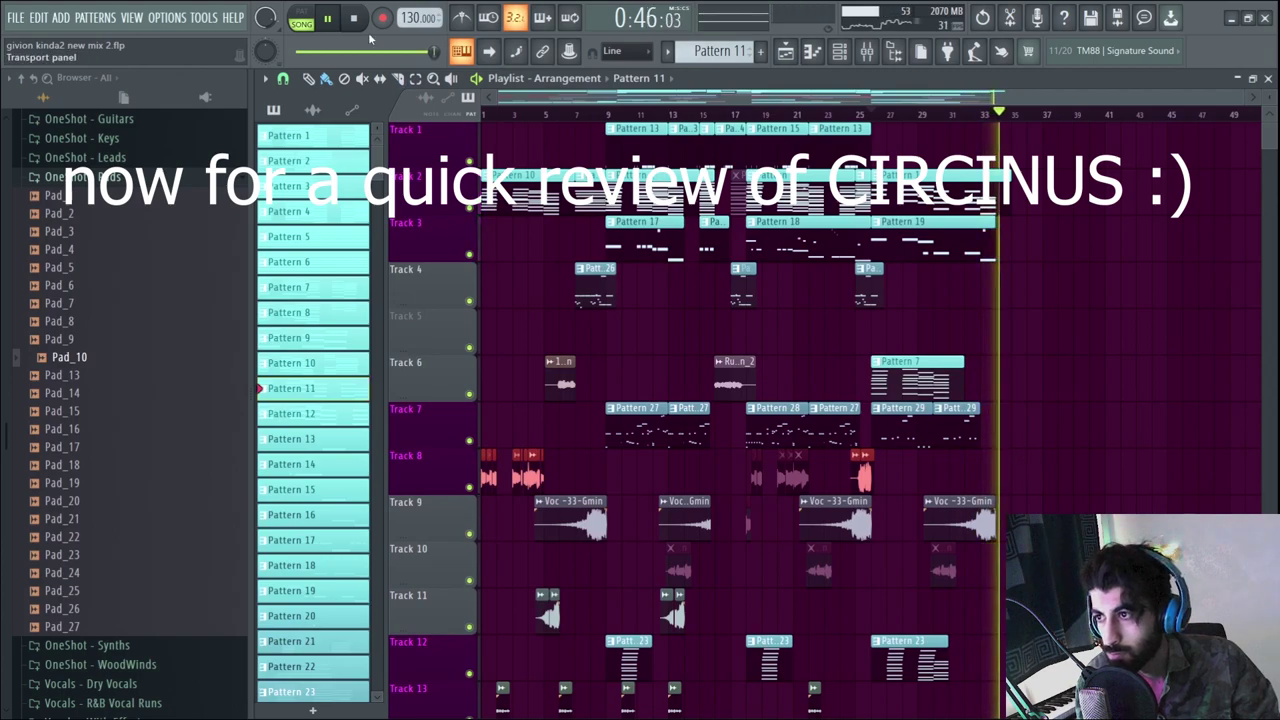
scroll(140, 300, "up", 4)
scroll(160, 300, "up", 3)
left_click(200, 252)
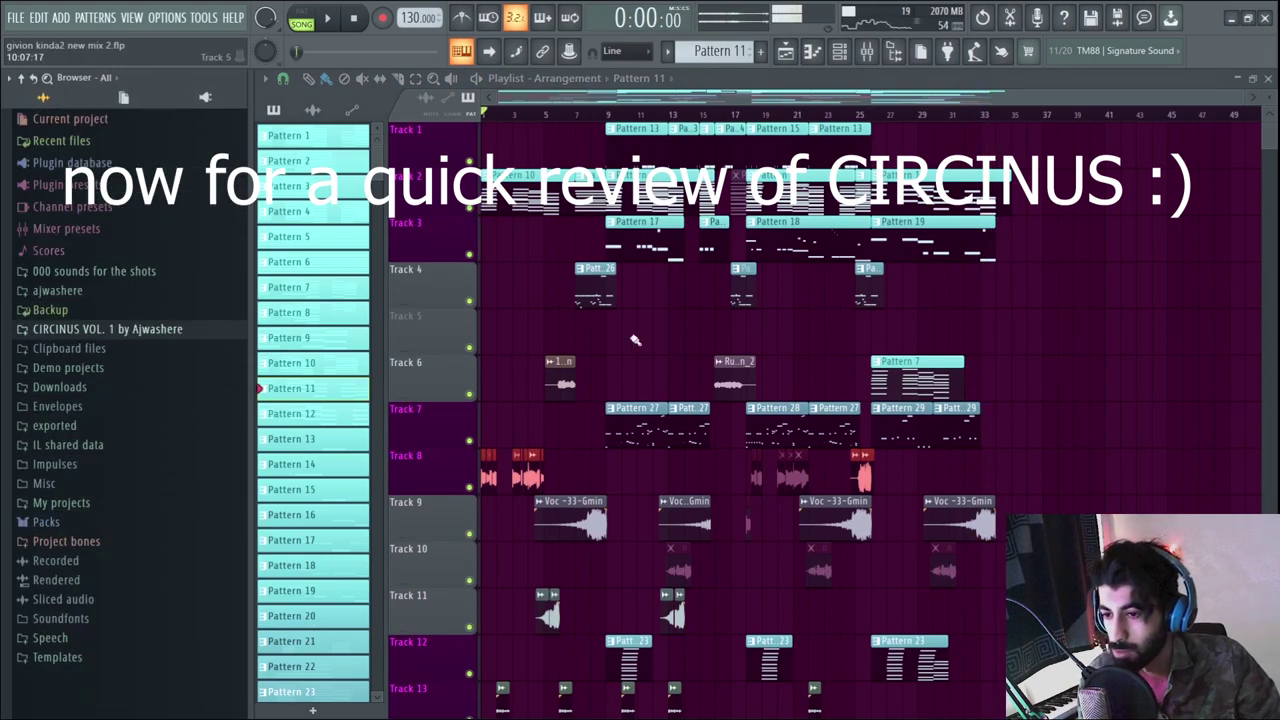
scroll(139, 259, "down", 3)
scroll(140, 264, "down", 8)
scroll(140, 264, "up", 6)
scroll(137, 300, "up", 2)
- Preview the Live-Real drum sample 8 and the Perc_6 and Perc_9 percussion samples
scroll(100, 296, "up", 4)
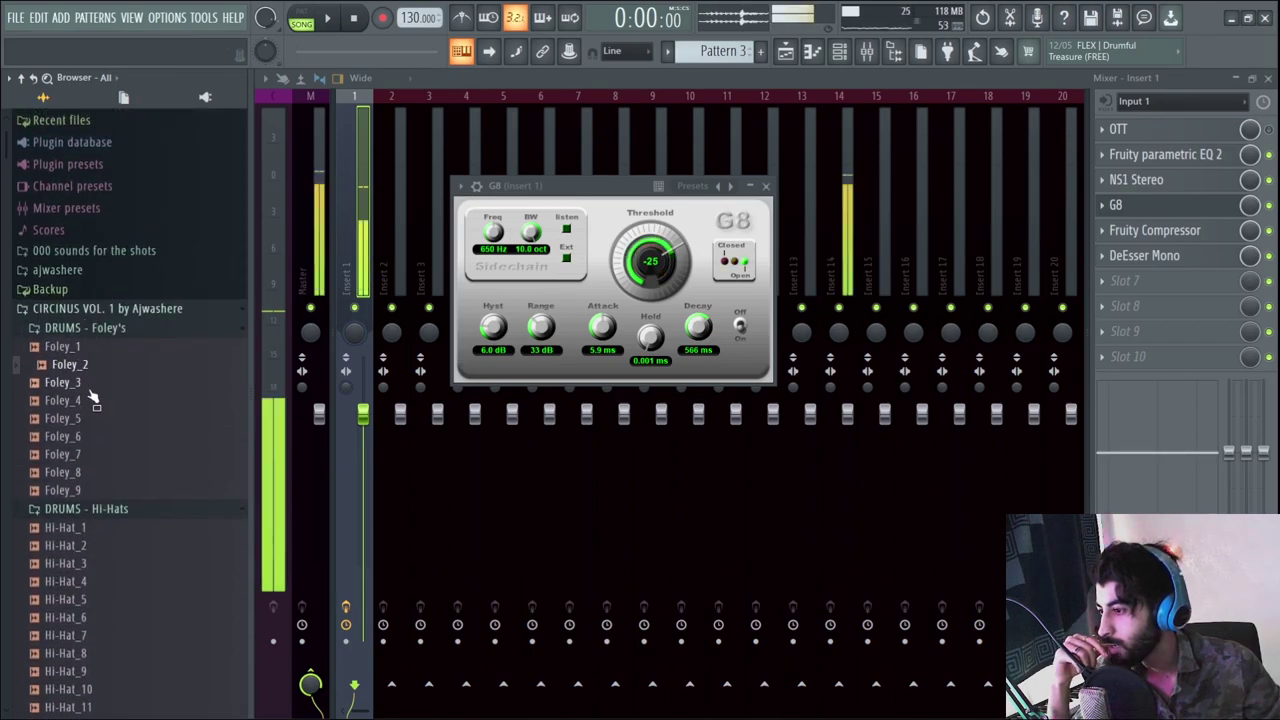
scroll(100, 330, "down", 6)
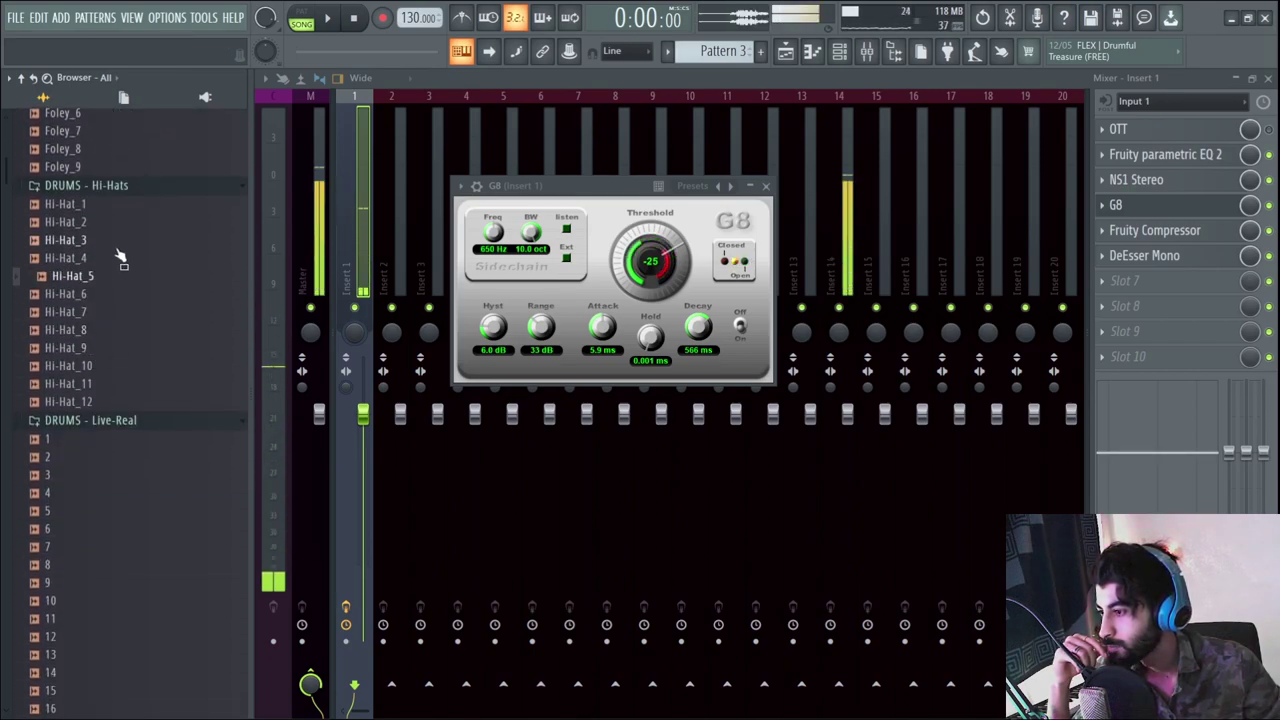
scroll(120, 265, "down", 4)
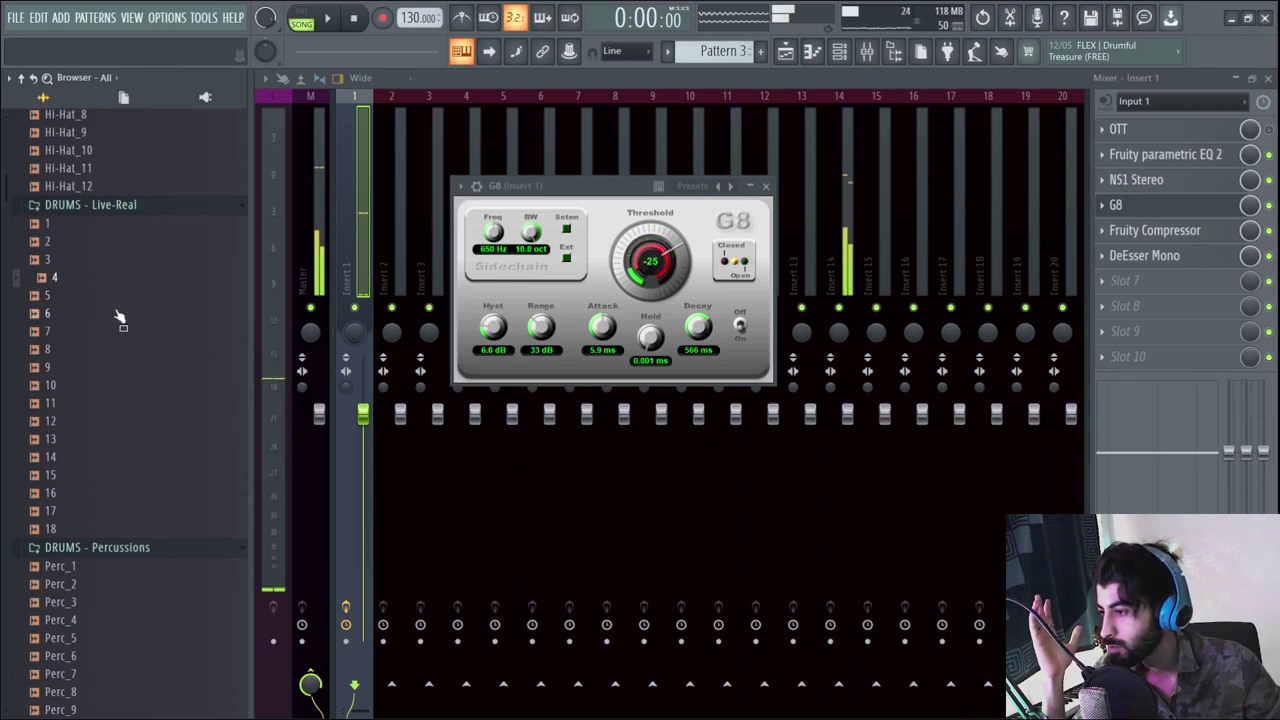
left_click(114, 349)
scroll(128, 302, "down", 2)
scroll(134, 283, "down", 1)
scroll(130, 285, "down", 3)
left_click(127, 336)
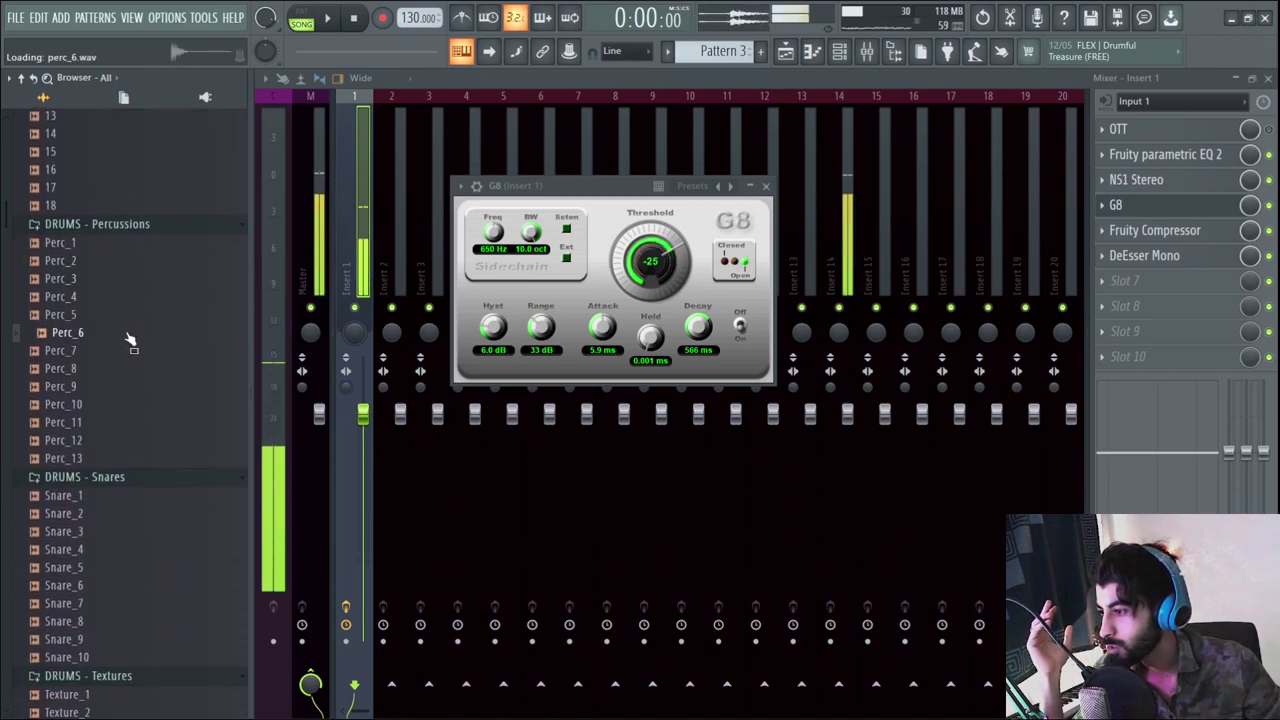
left_click(119, 384)
- Preview the texture samples and the _crzy, _looking and _right accents, reaching OneShot - Bass
scroll(140, 310, "down", 4)
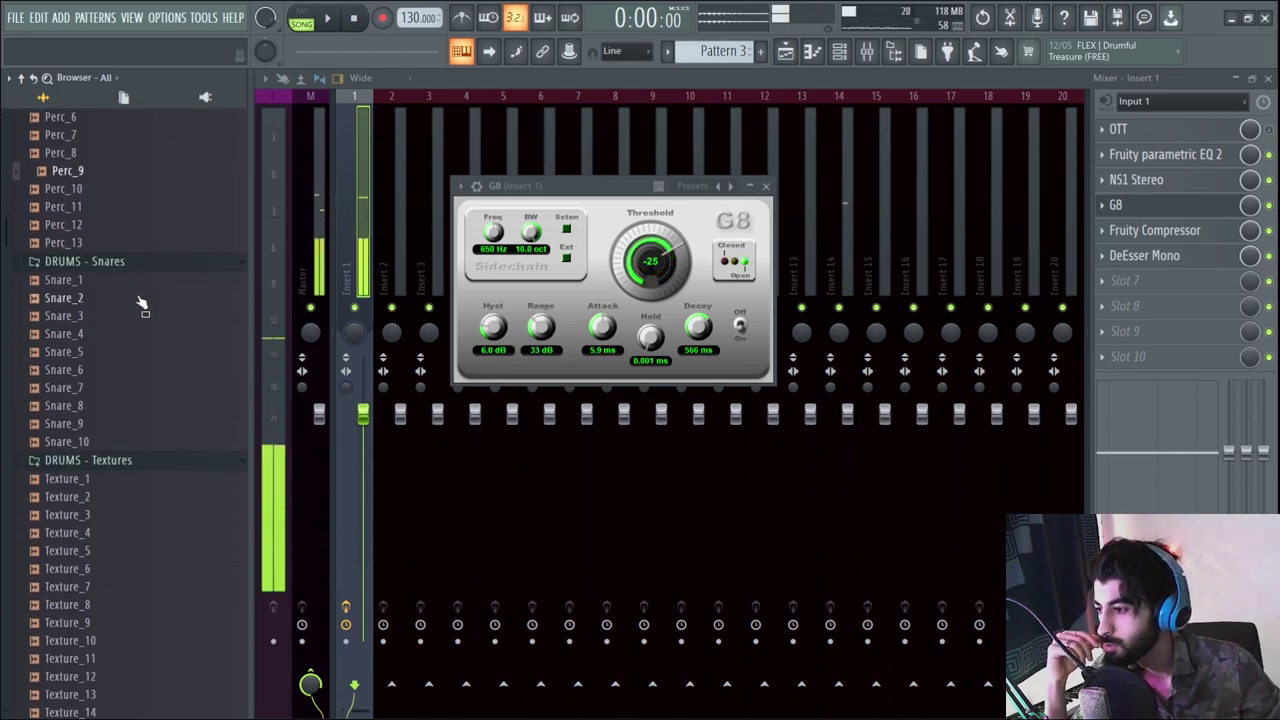
left_click(137, 299)
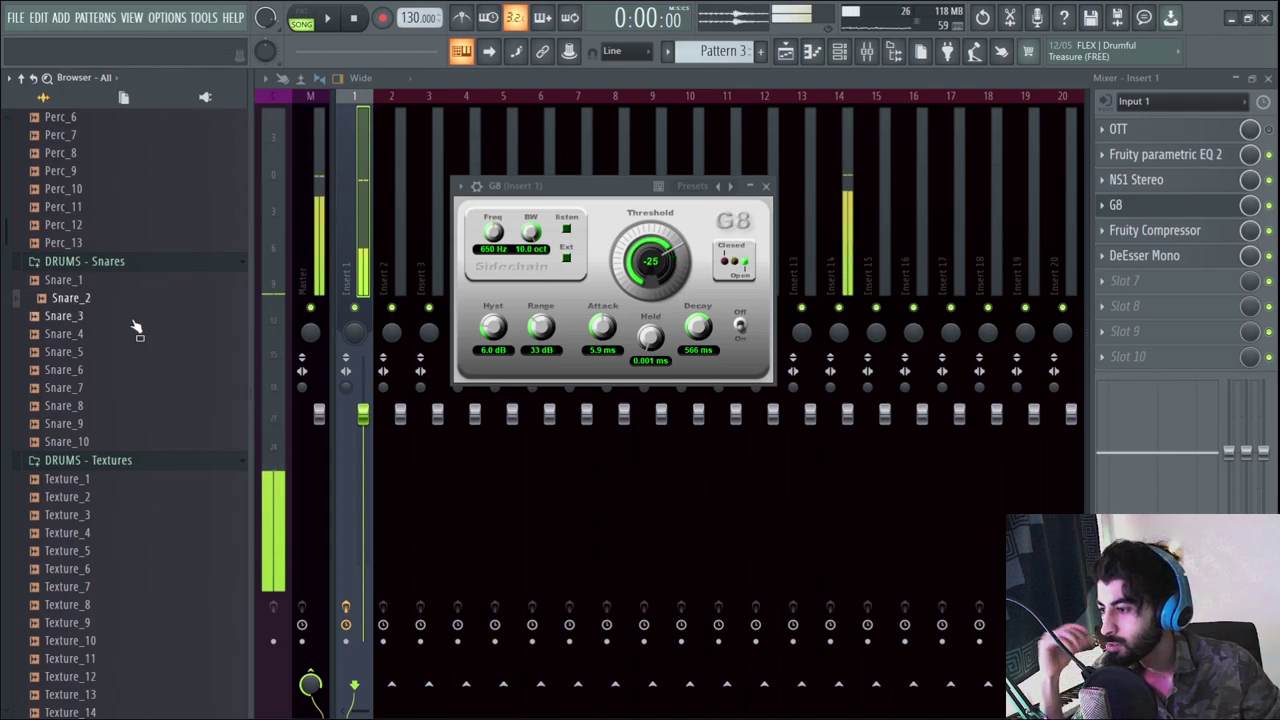
scroll(130, 310, "down", 4)
key("Down")
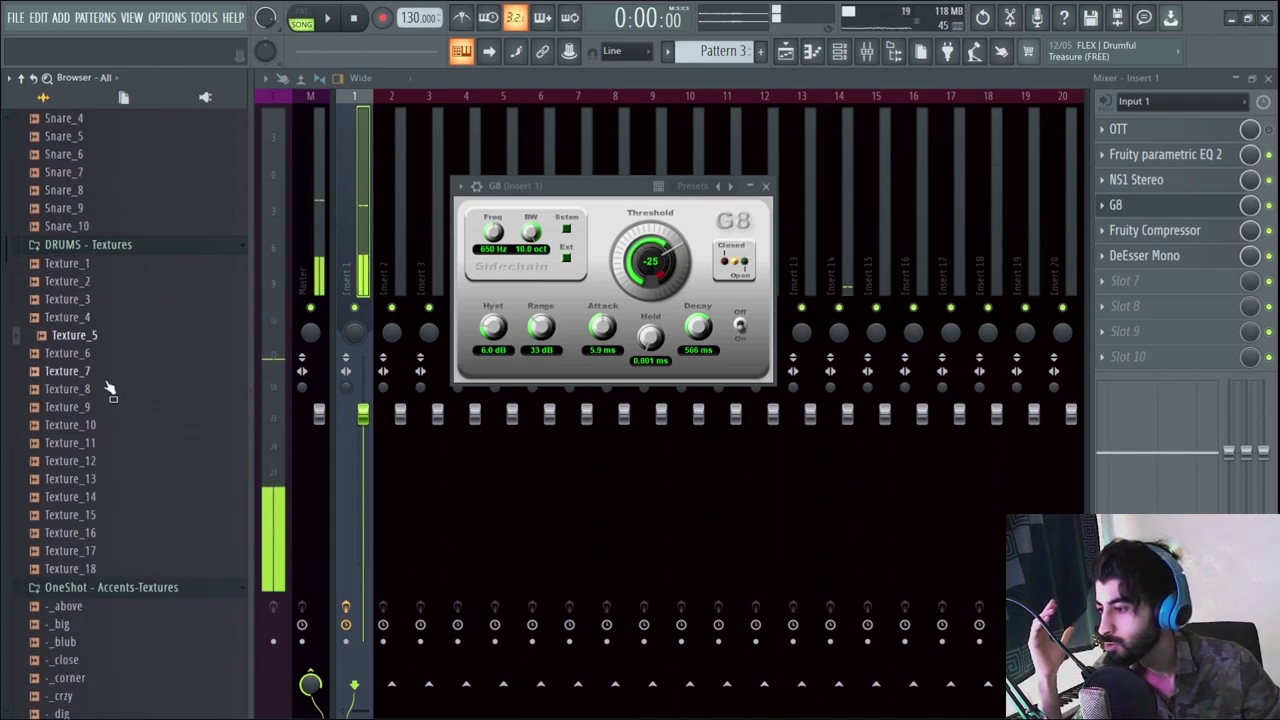
scroll(125, 310, "down", 8)
key("Down")
key("Down")
key("Down")
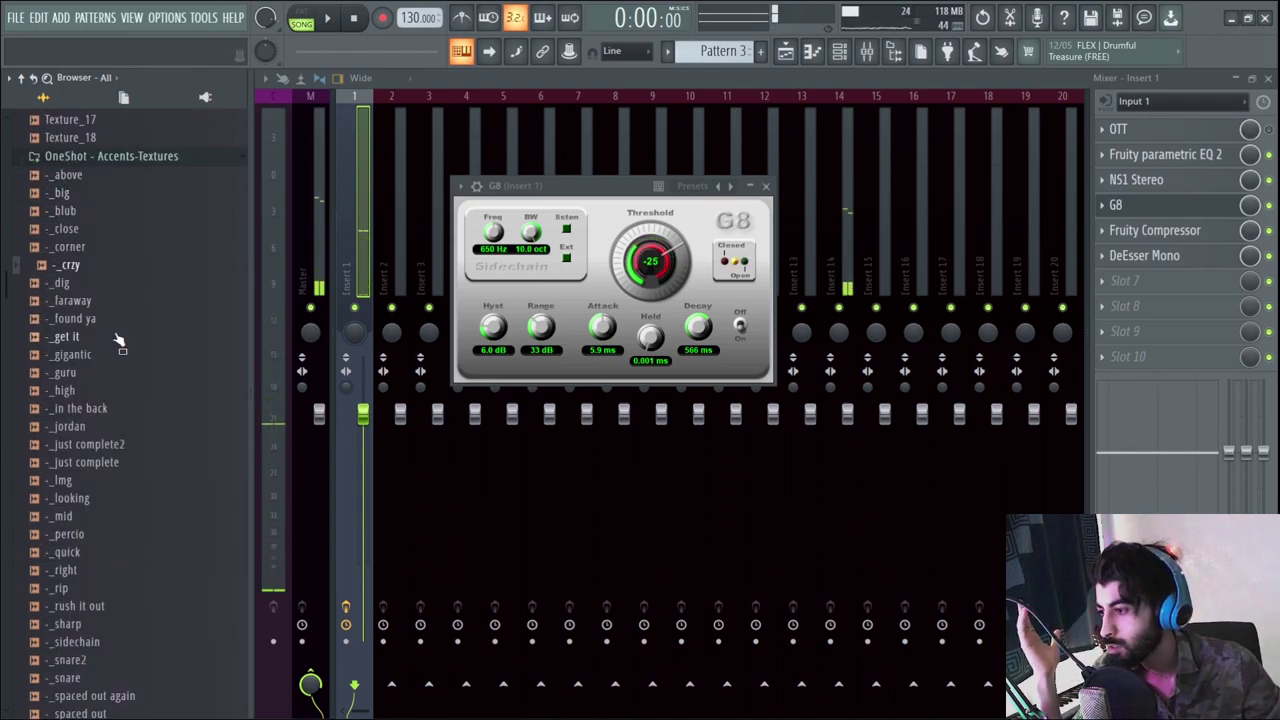
left_click(130, 498)
left_click(105, 570)
scroll(128, 553, "down", 4)
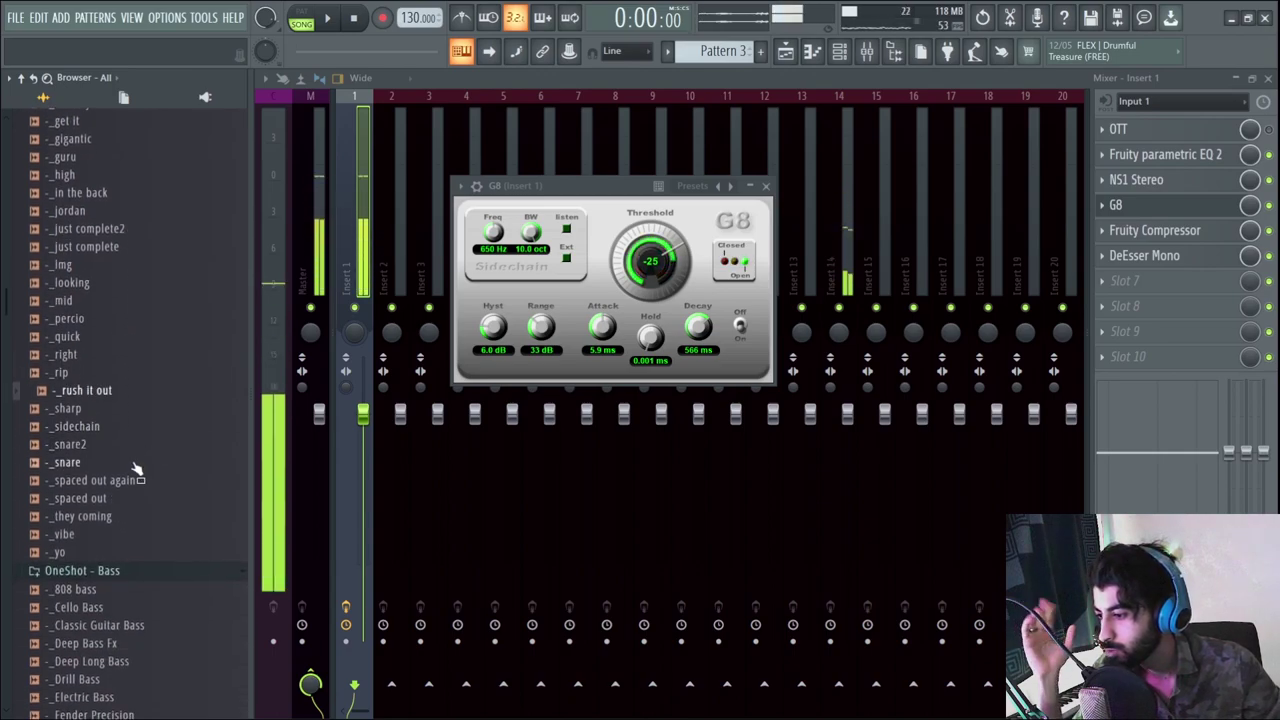
scroll(166, 415, "down", 6)
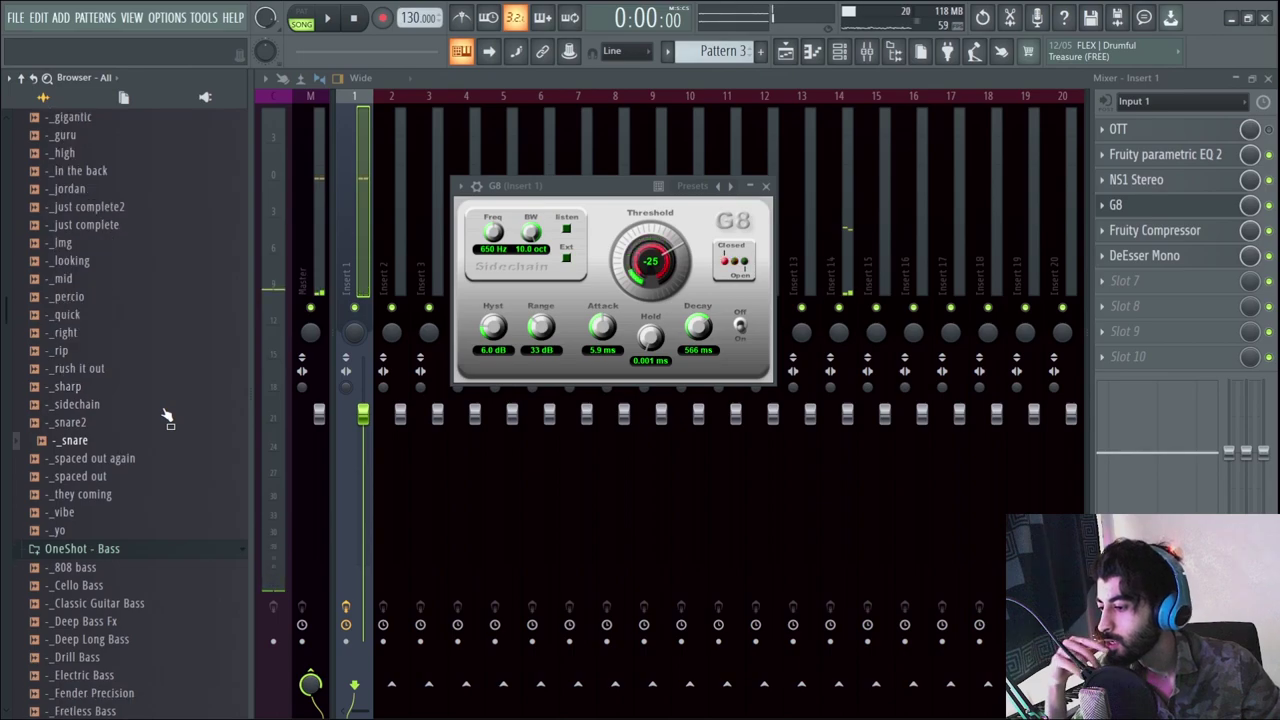
- Preview three bass one-shots, ending with _Short Bass
left_click(118, 301)
left_click(128, 373)
left_click(149, 481)
scroll(149, 491, "down", 2)
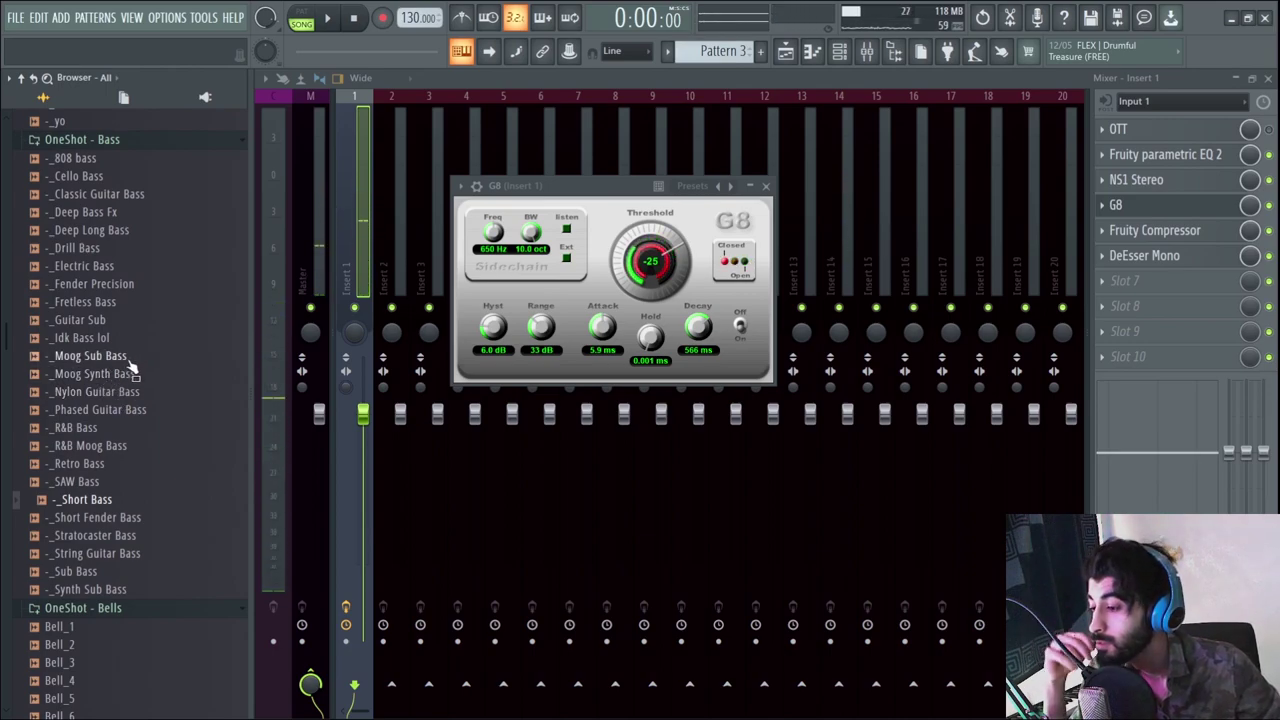
scroll(126, 372, "down", 3)
scroll(126, 390, "down", 2)
scroll(126, 400, "down", 4)
- Preview the Bell_2 and Bell_14 bell samples
left_click(113, 218)
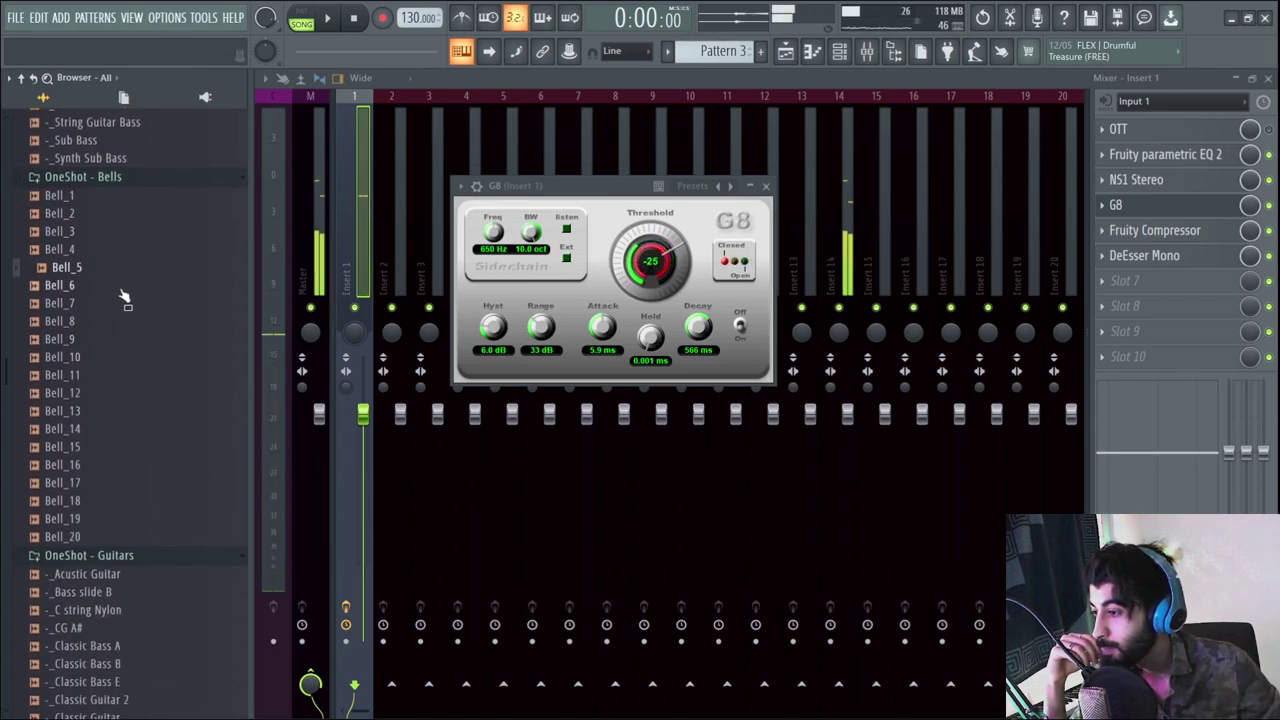
left_click(120, 428)
scroll(145, 388, "down", 3)
scroll(145, 385, "down", 2)
scroll(118, 330, "down", 2)
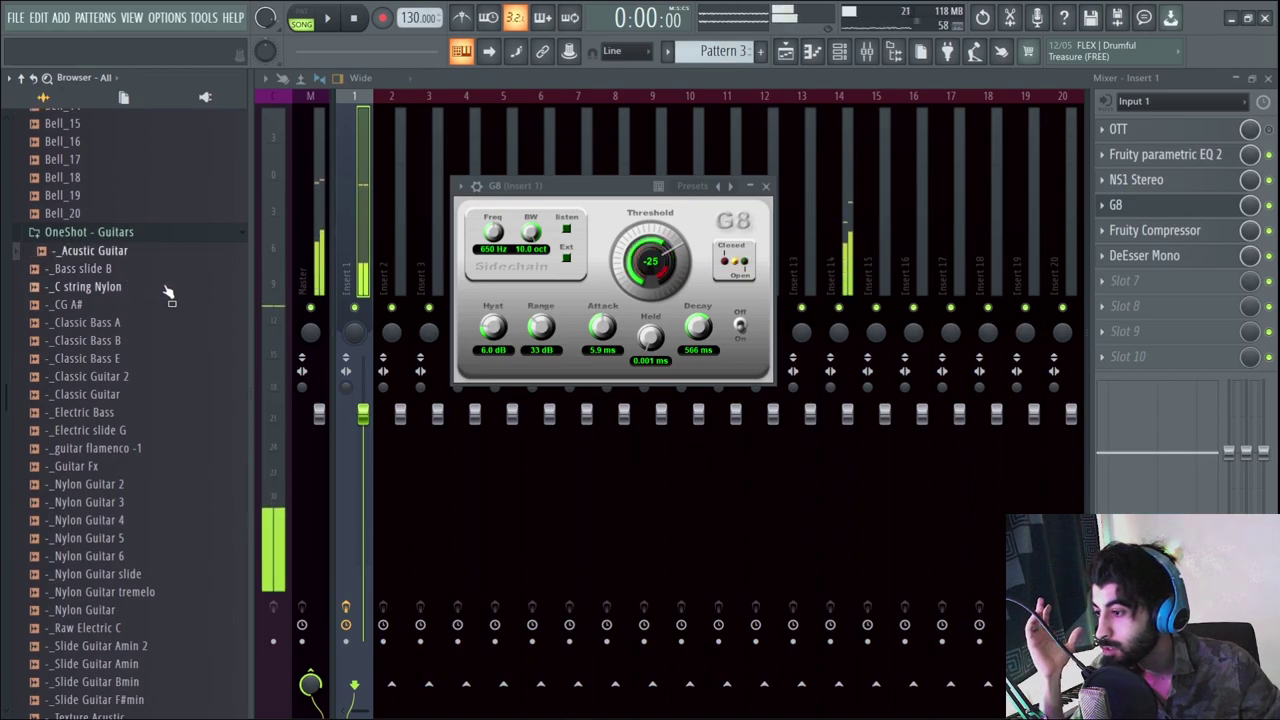
- Preview Classic Bass A, Classic Guitar 2, Electric slide G, the Nylon Guitar samples and _5 keys
left_click(162, 321)
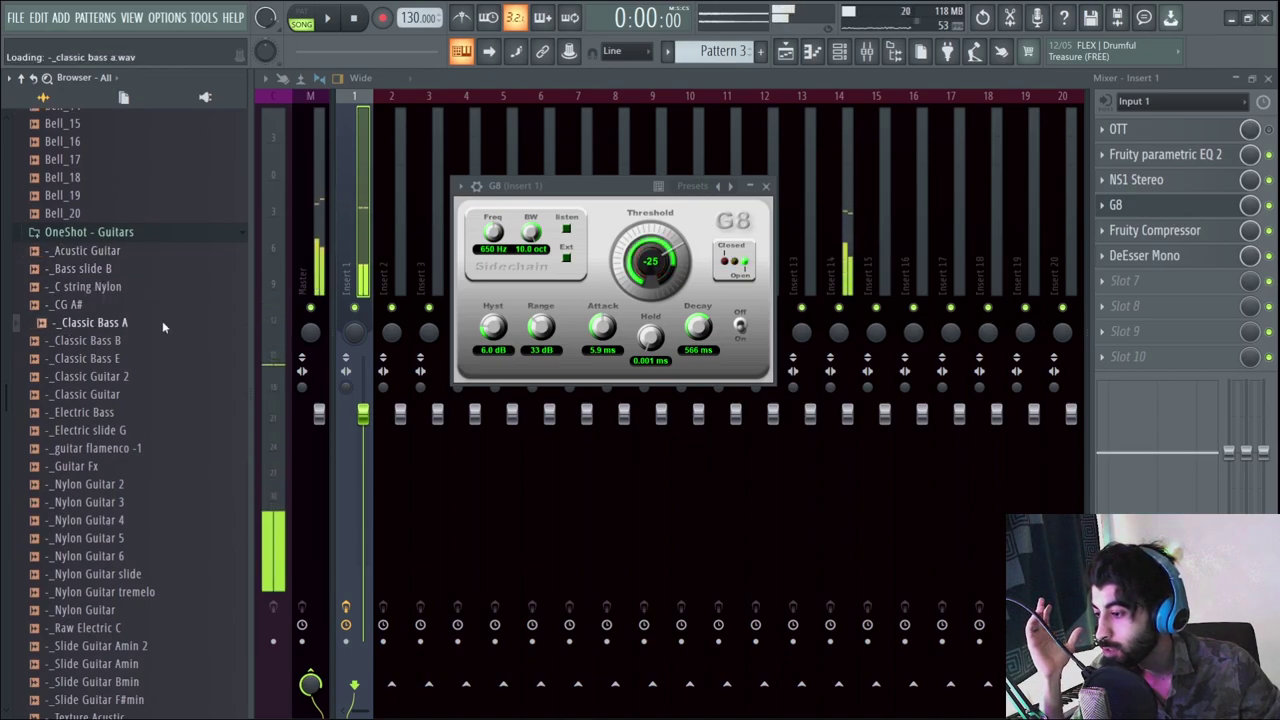
left_click(165, 376)
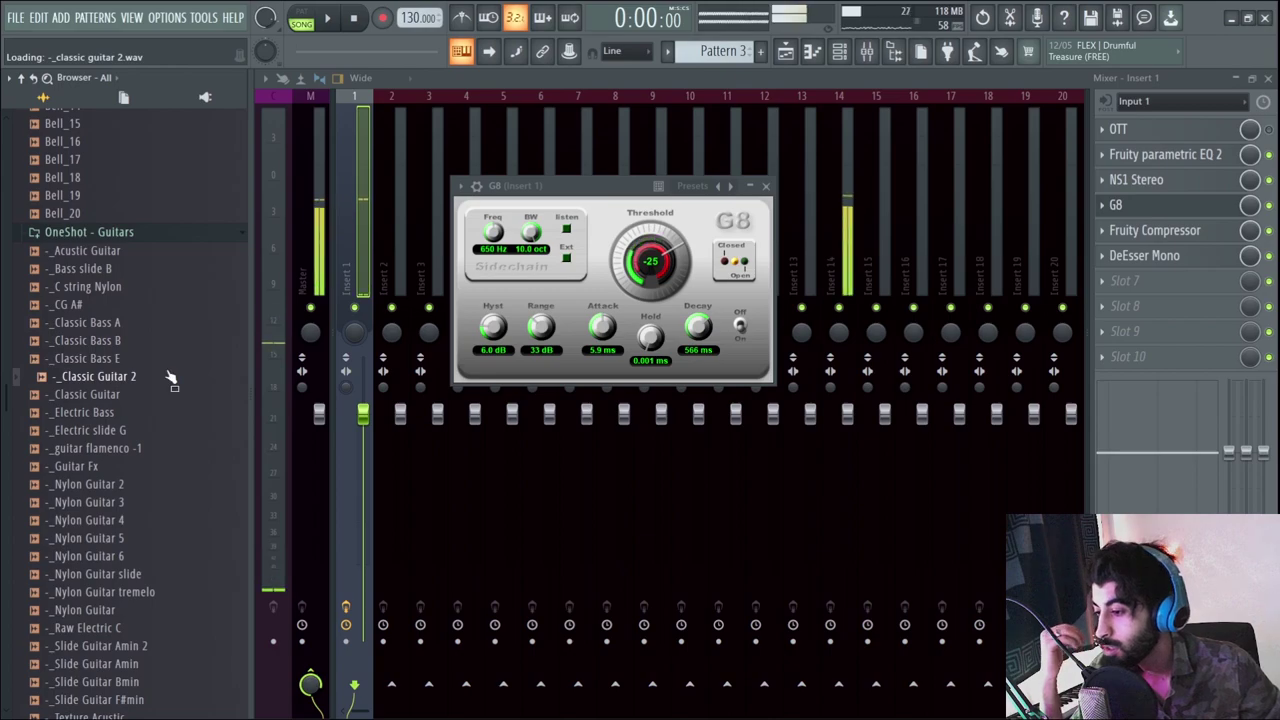
scroll(155, 455, "down", 4)
left_click(160, 286)
left_click(158, 358)
scroll(160, 390, "down", 8)
left_click(160, 144)
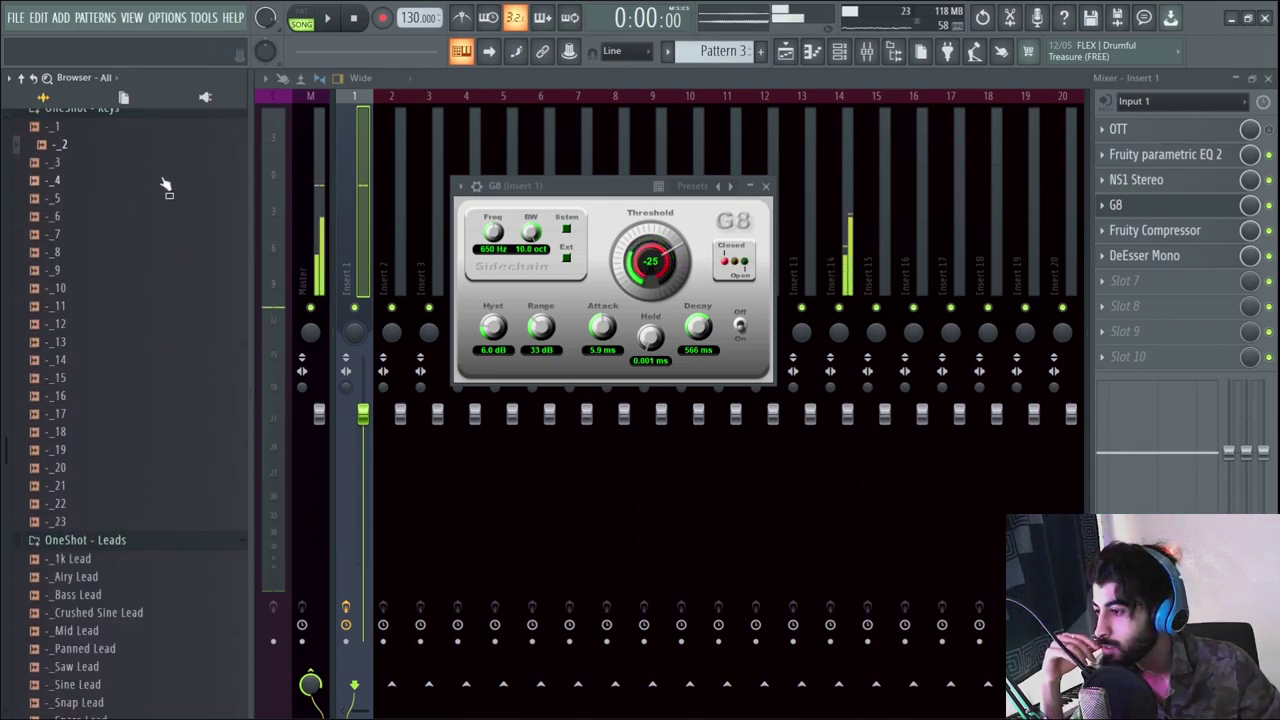
left_click(165, 198)
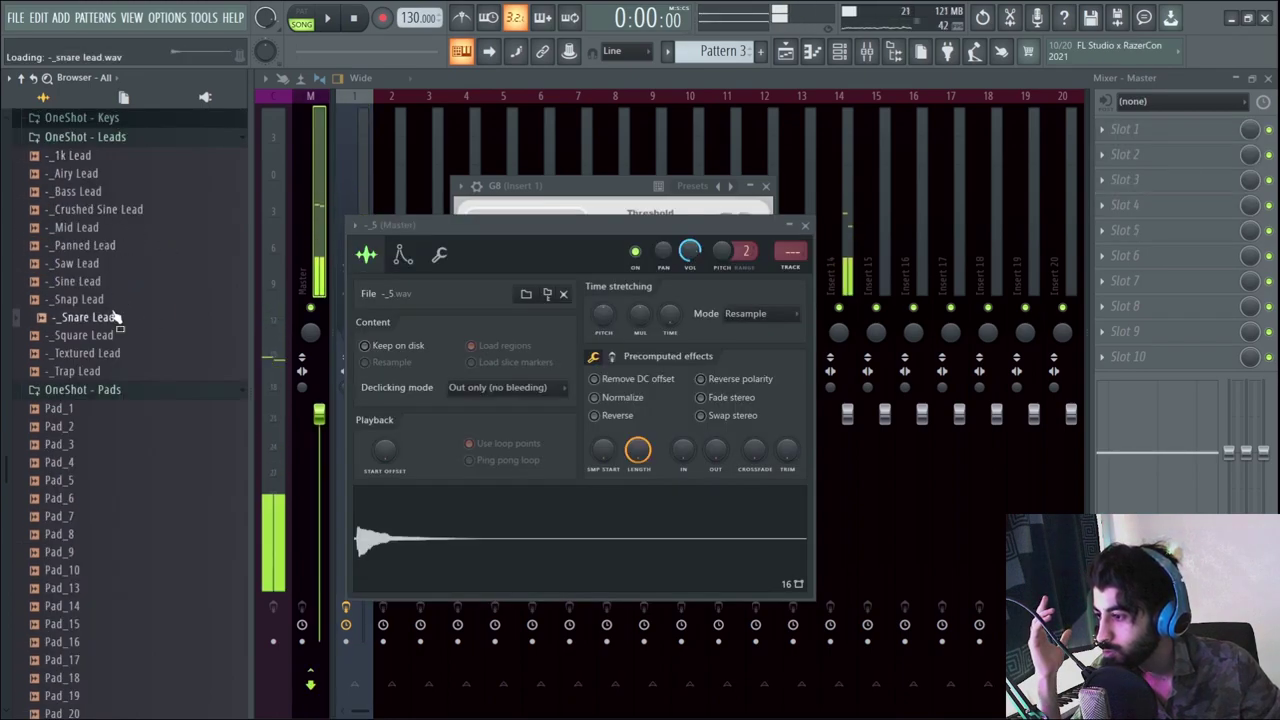
- Step through the pad samples from Pad_1 to Pad_20 with the arrow key
scroll(131, 357, "down", 2)
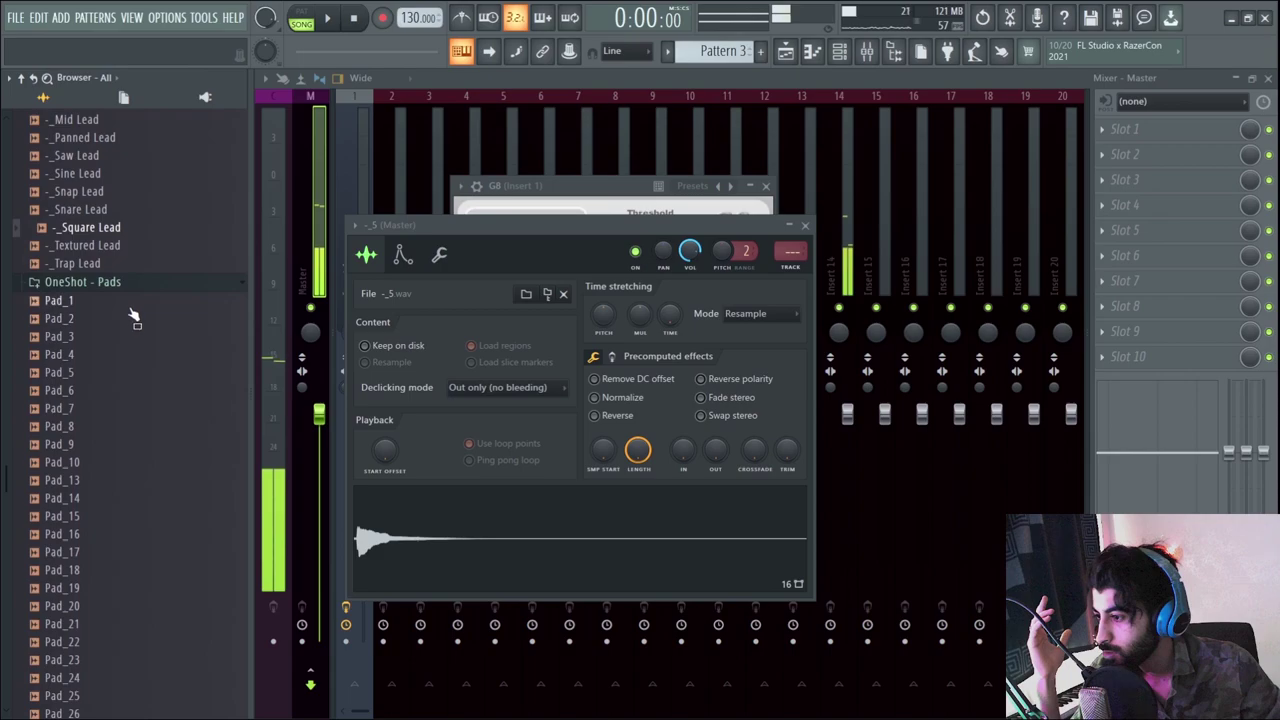
key("Down")
key("Down")
key("Down")
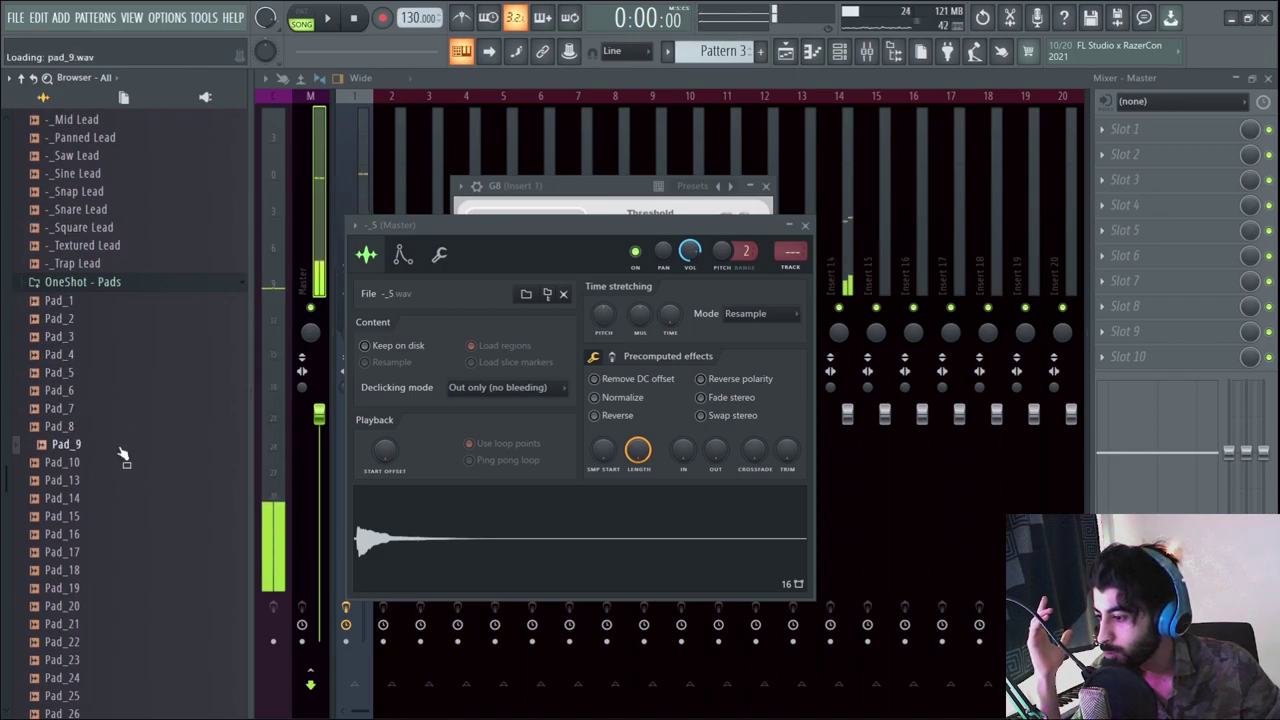
scroll(122, 420, "down", 4)
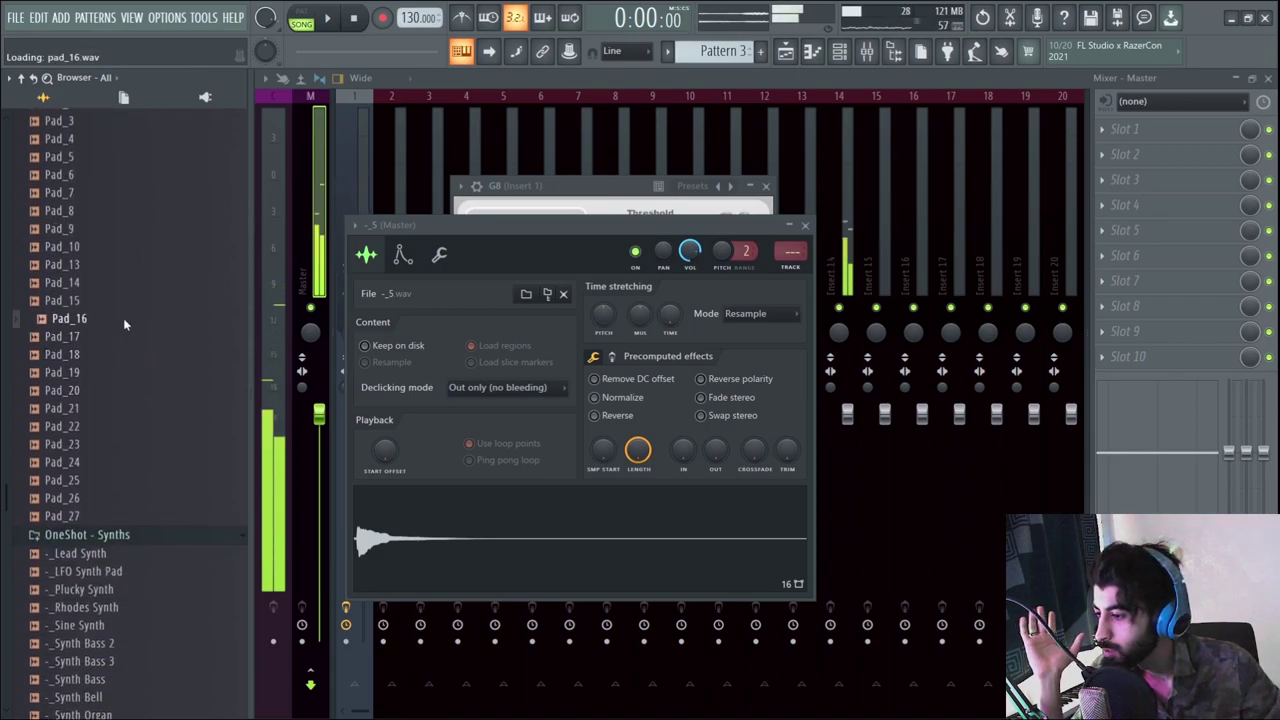
key("Down")
key("Down")
key("Down")
scroll(140, 300, "down", 4)
scroll(135, 290, "down", 4)
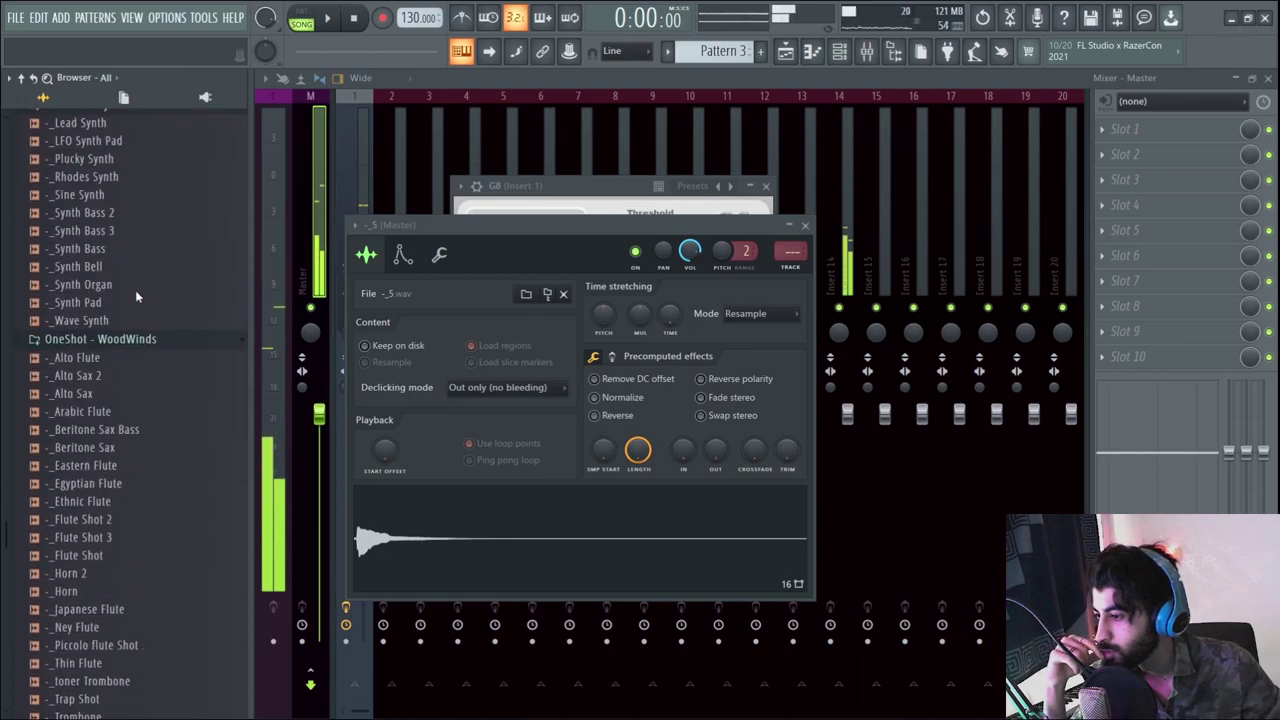
scroll(137, 340, "up", 2)
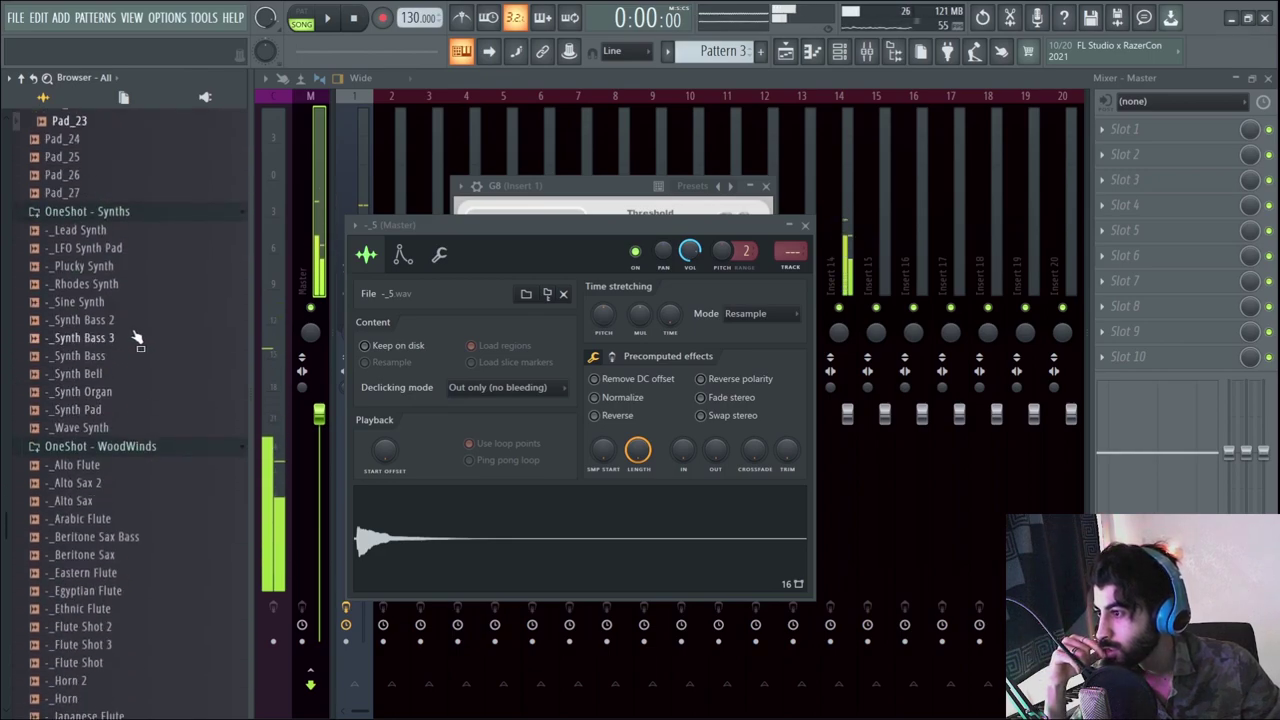
- Preview the Lead Synth and Plucky Synth one-shots
left_click(133, 231)
left_click(137, 268)
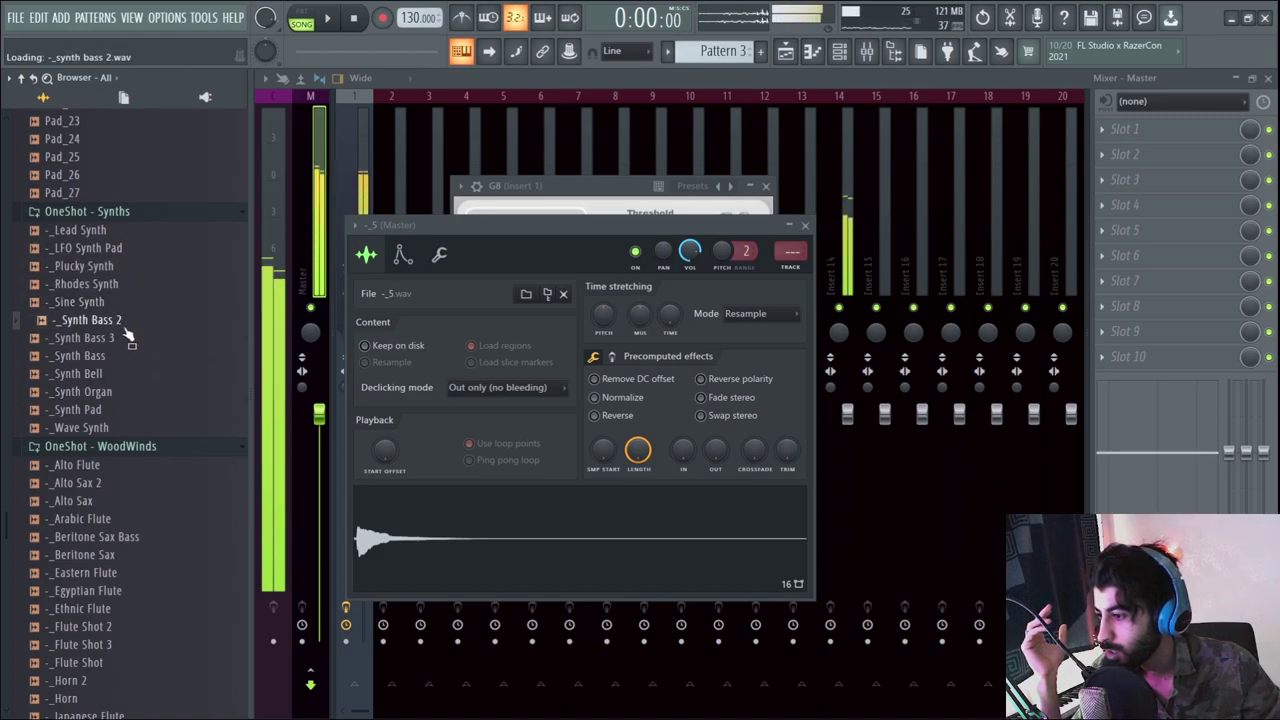
scroll(127, 337, "down", 2)
scroll(149, 262, "down", 2)
- Preview the Alto Sax 2, Arabic Flute, Ney Flute and Piccolo flute Shot woodwinds
left_click(147, 268)
left_click(147, 305)
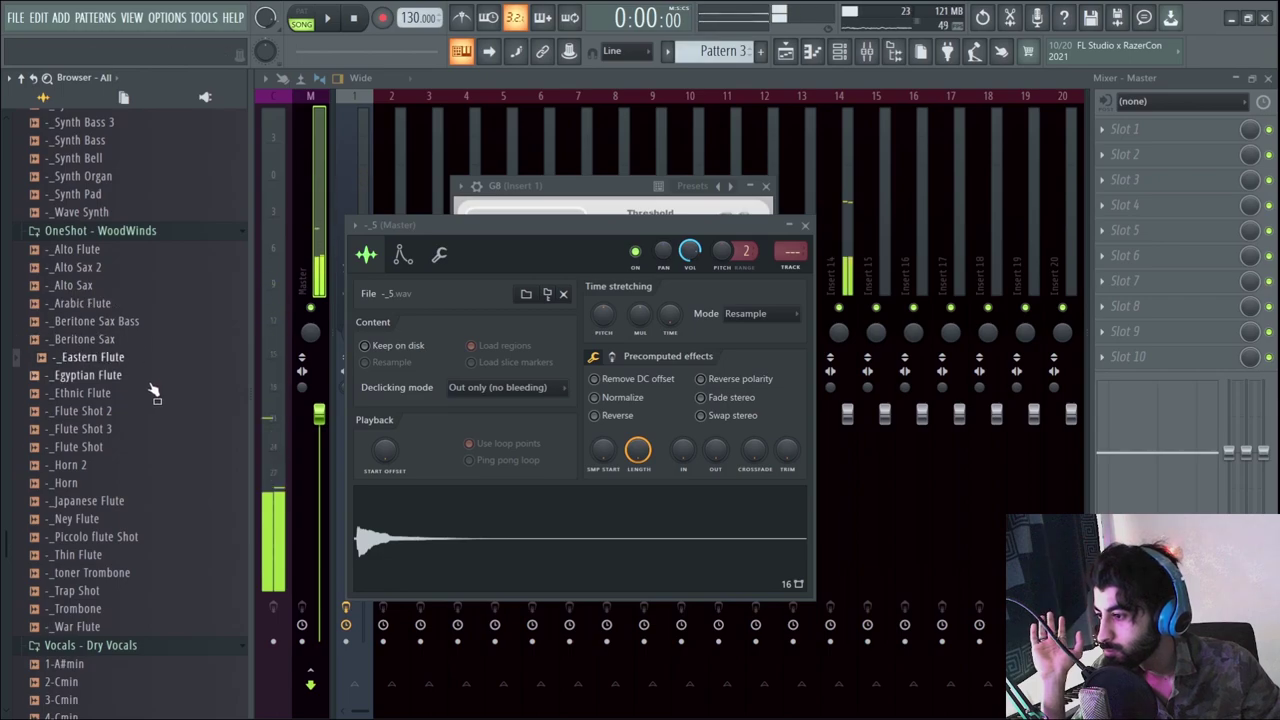
left_click(125, 519)
left_click(122, 537)
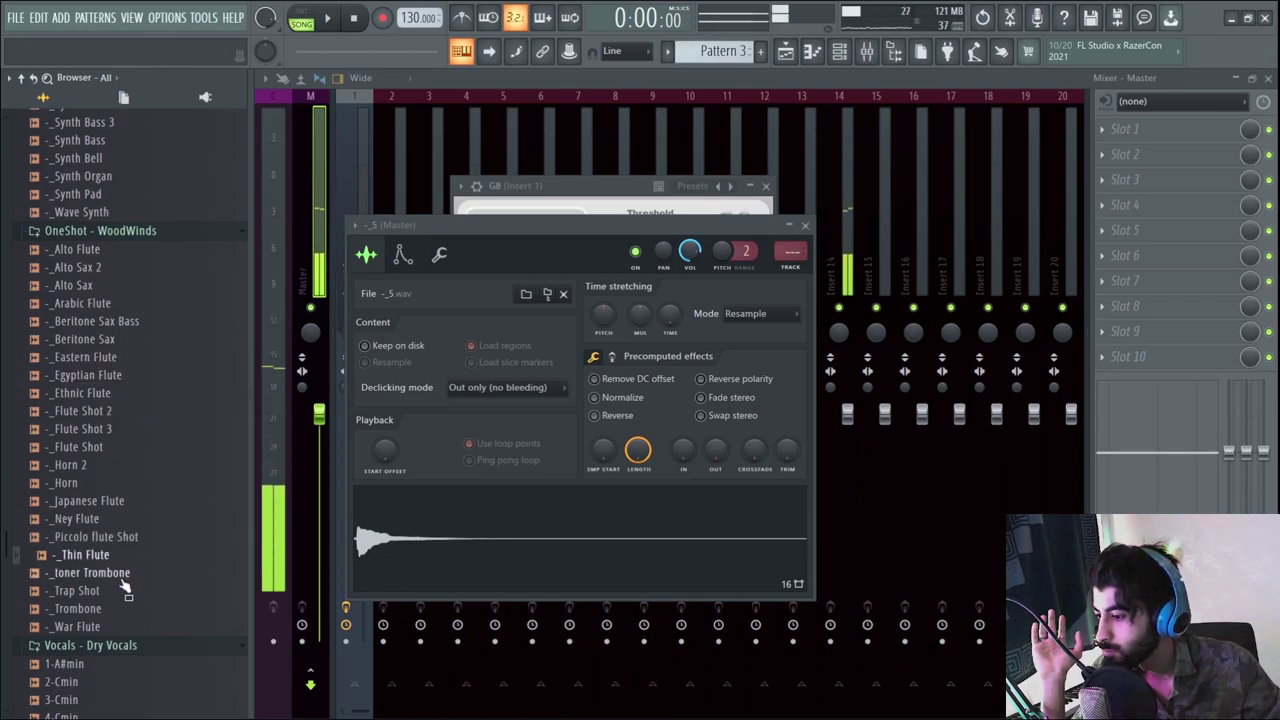
scroll(120, 500, "down", 2)
scroll(130, 330, "down", 6)
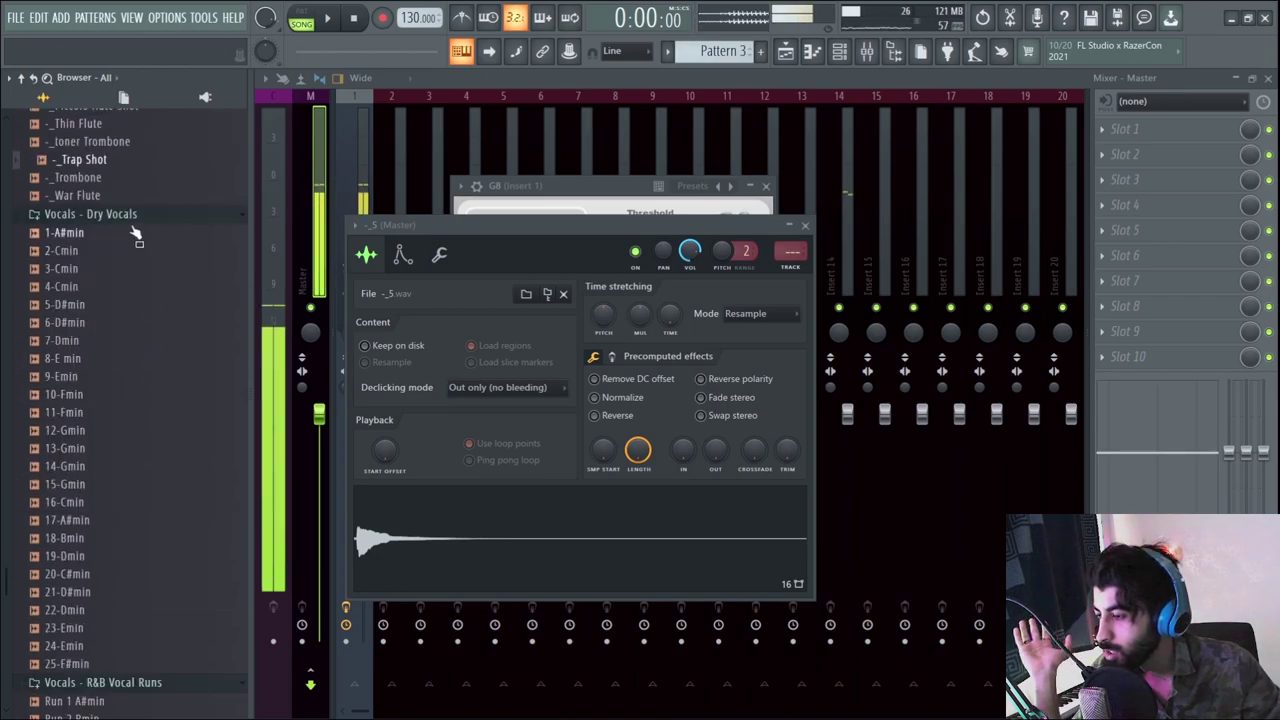
- Preview the 5-D#min and 15-Gmin dry vocals
left_click(131, 304)
left_click(113, 486)
scroll(137, 590, "down", 2)
scroll(140, 460, "down", 2)
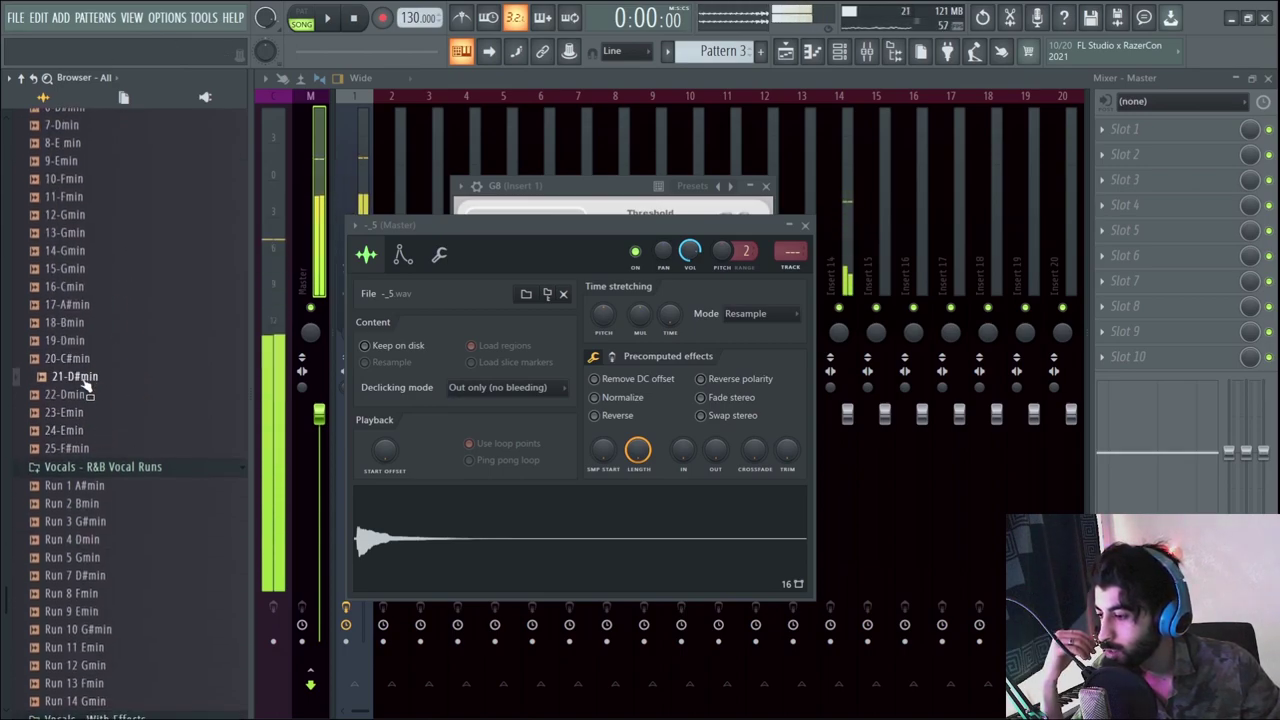
scroll(130, 364, "down", 2)
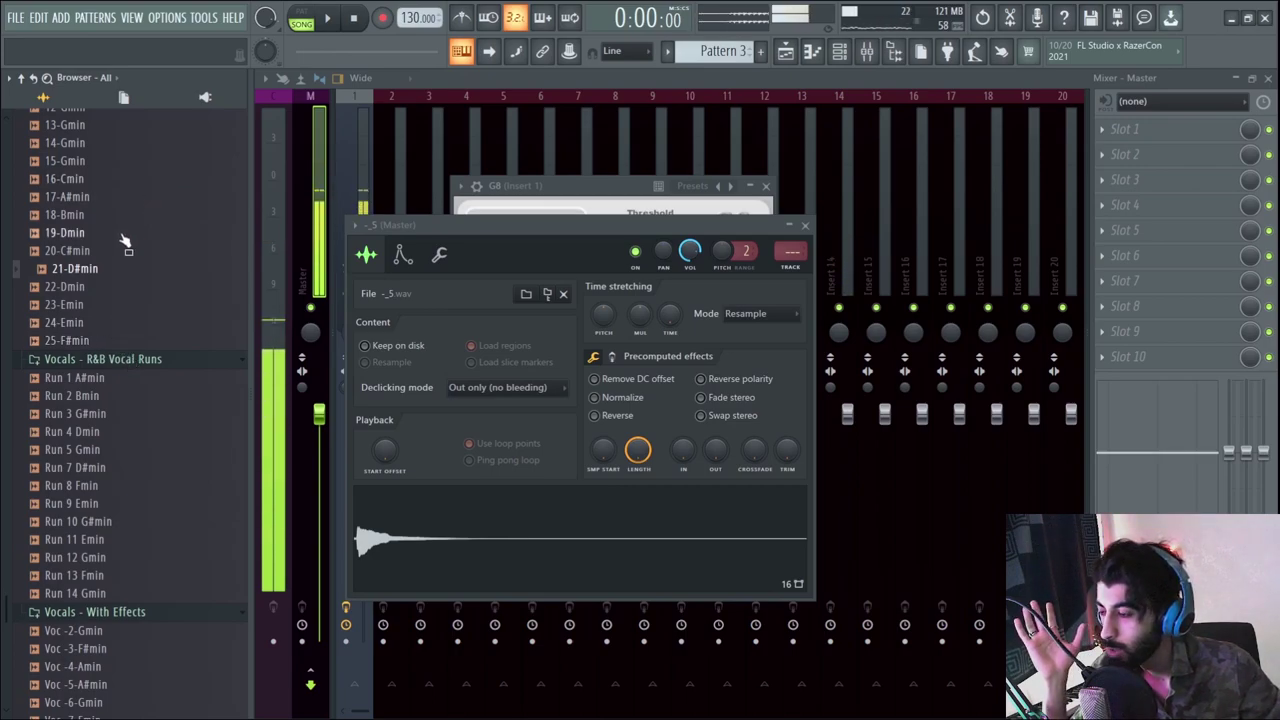
scroll(138, 250, "down", 4)
- Preview the Run 2 Bmin and Run 12 Gmin vocal runs
left_click(140, 181)
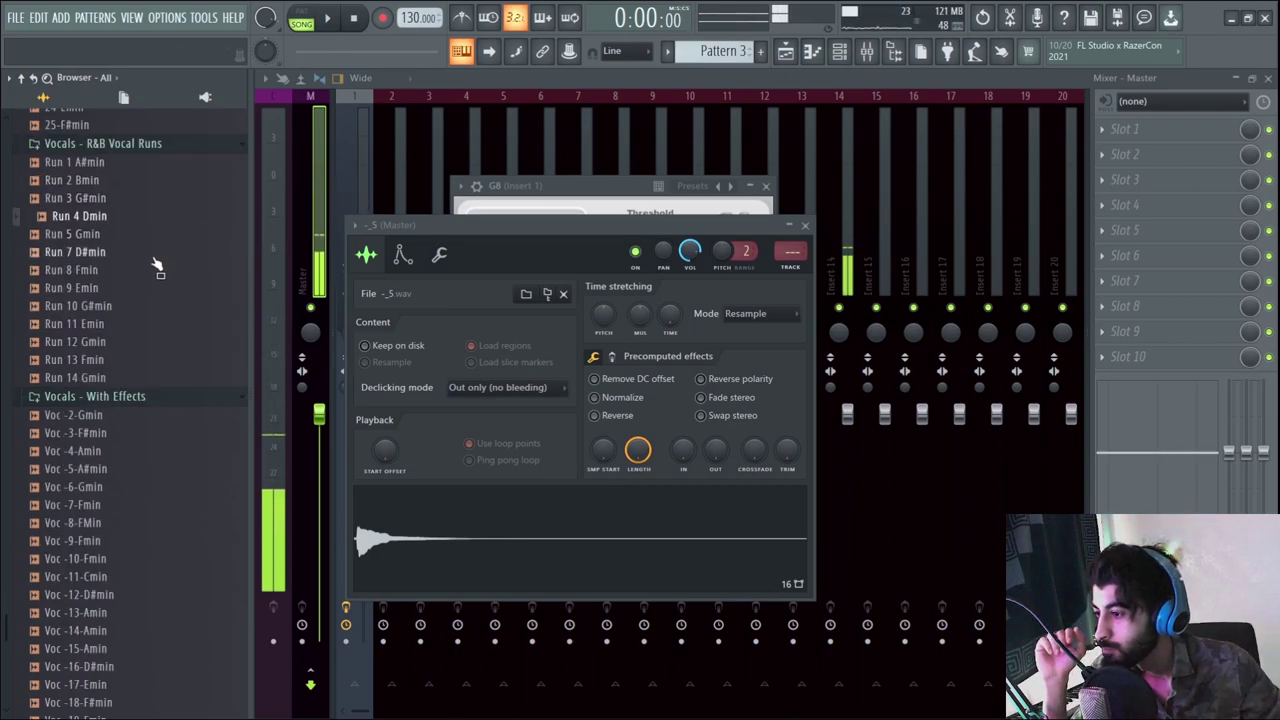
left_click(146, 342)
scroll(145, 300, "down", 4)
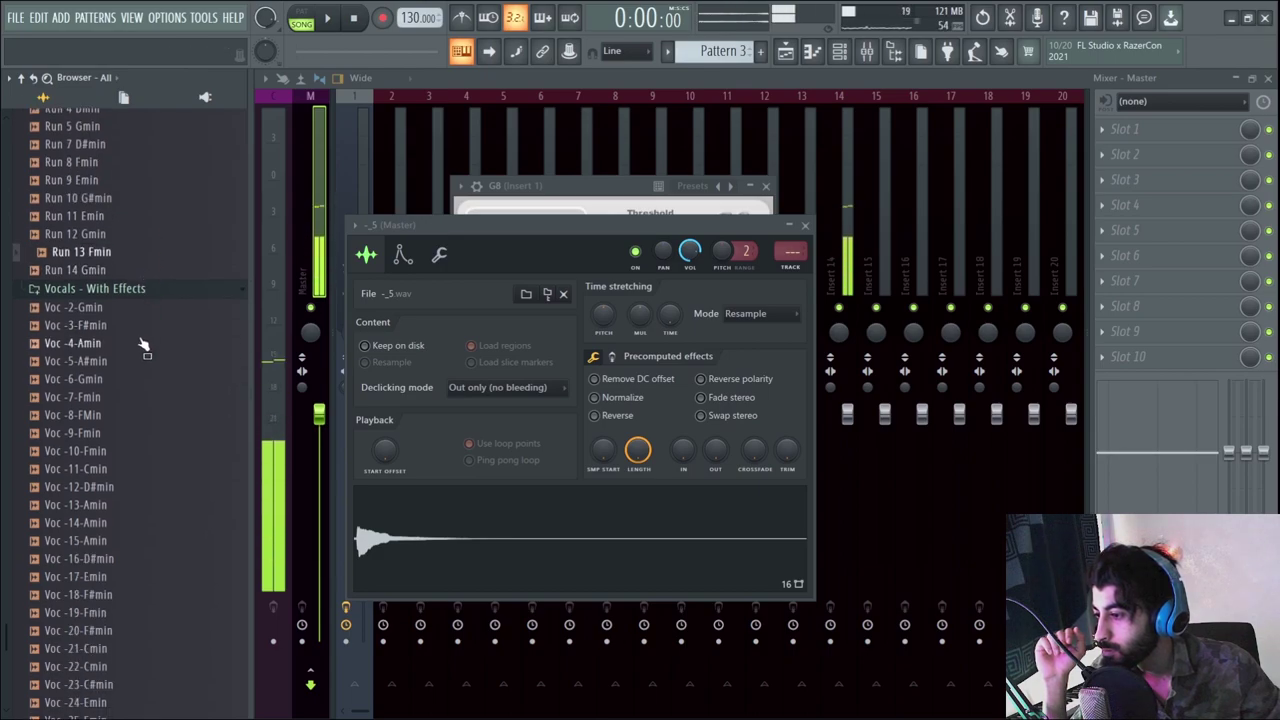
scroll(155, 340, "down", 2)
- Preview effected vocals Voc -15-Amin, -17-Emin, -24-Emin and -28-Cmin
left_click(152, 326)
left_click(144, 363)
left_click(152, 417)
left_click(148, 487)
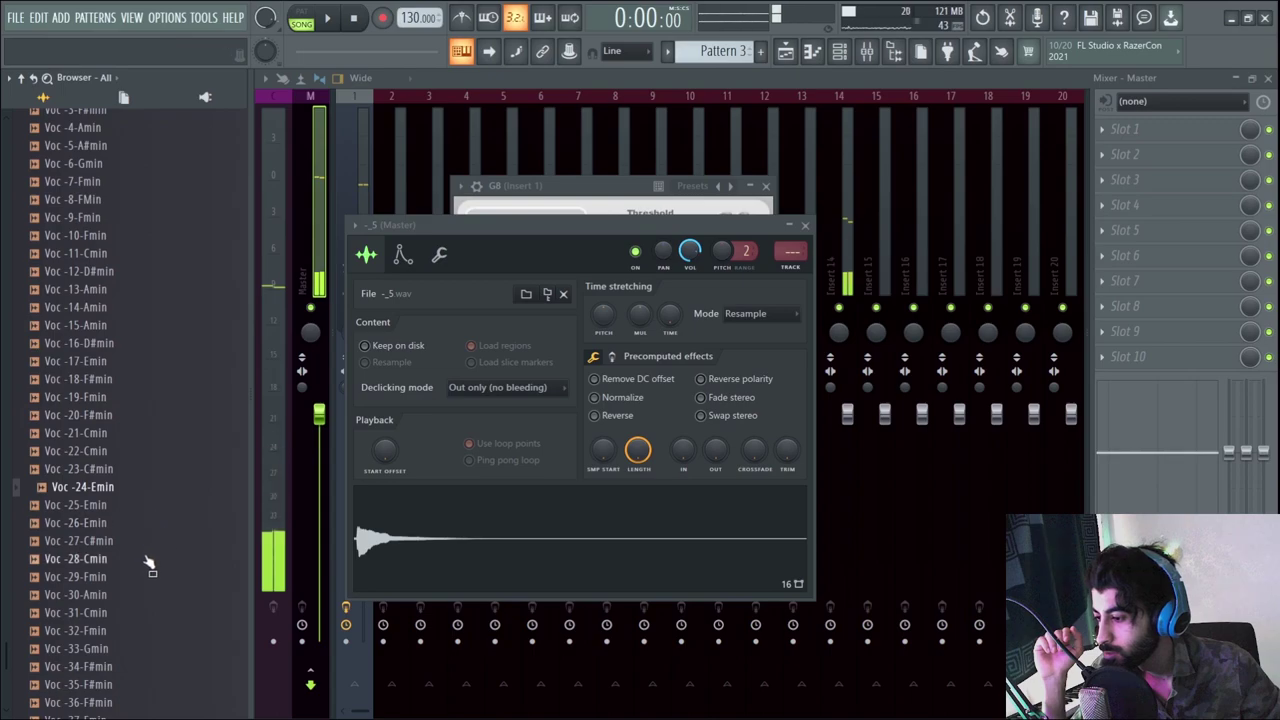
left_click(145, 612)
scroll(150, 420, "down", 4)
- Preview the last effected vocals, ending on Voc -36-F#min
left_click(148, 452)
left_click(143, 487)
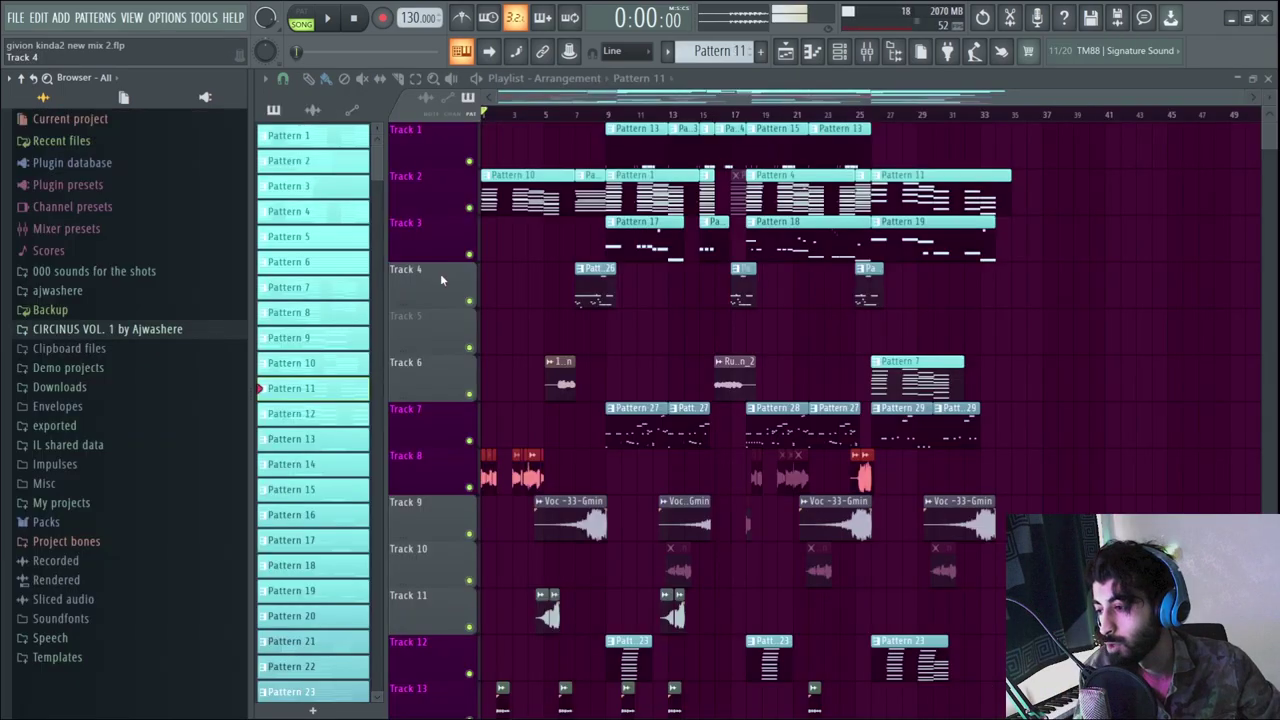